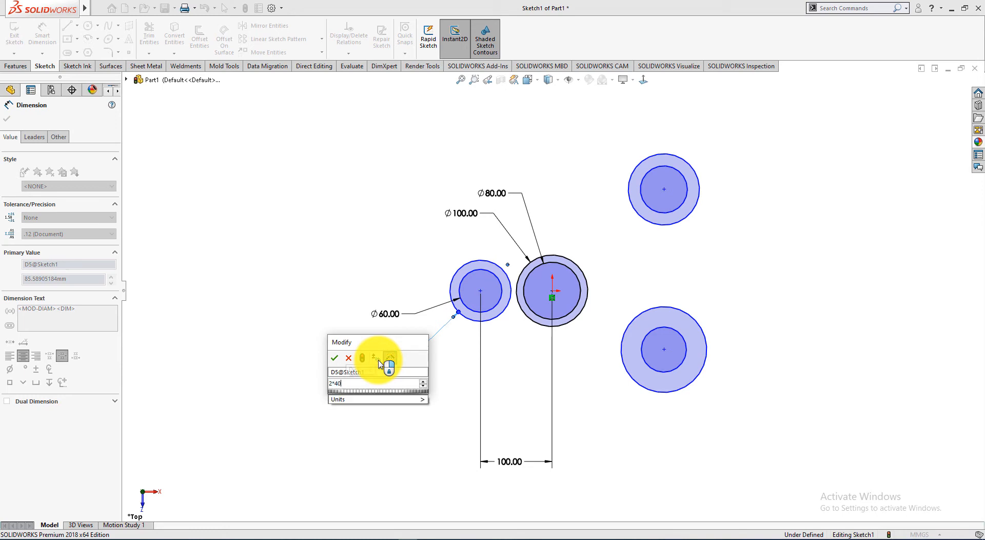
Set the left pair's outer circle diameter to 2*40 mm and check it against the Exercise-22 drawing in Photos.
key("Return")
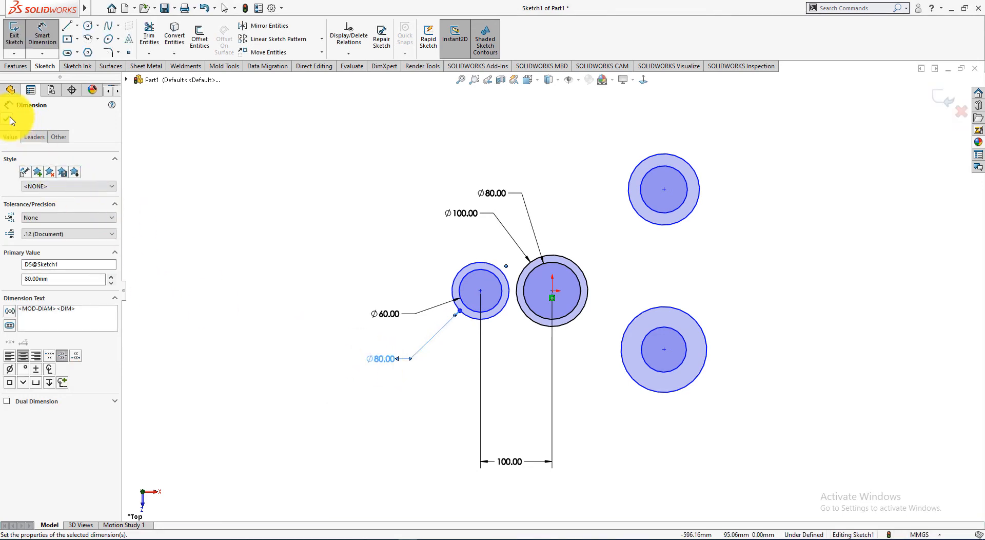
key("alt+Tab")
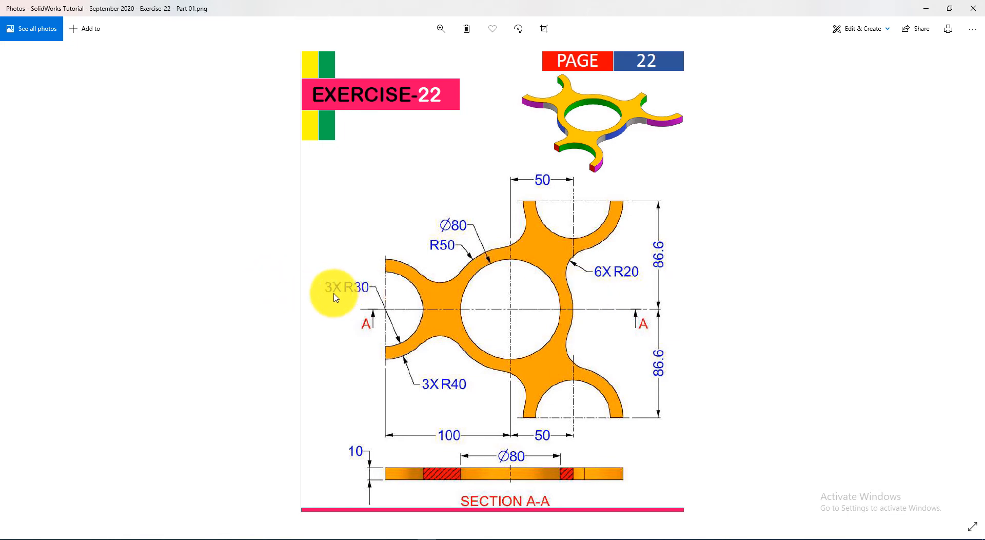
key("alt+Tab")
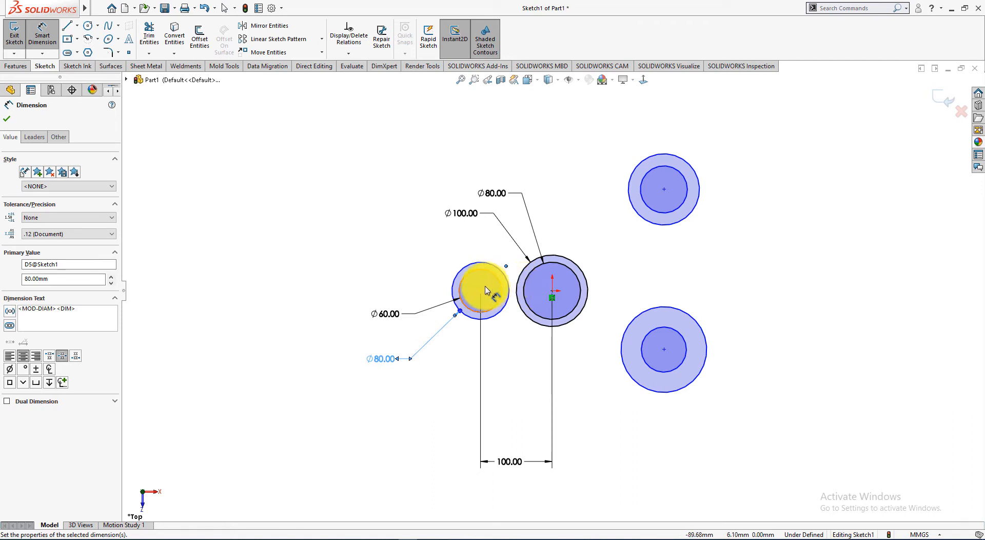
left_click(7, 119)
left_click(214, 213)
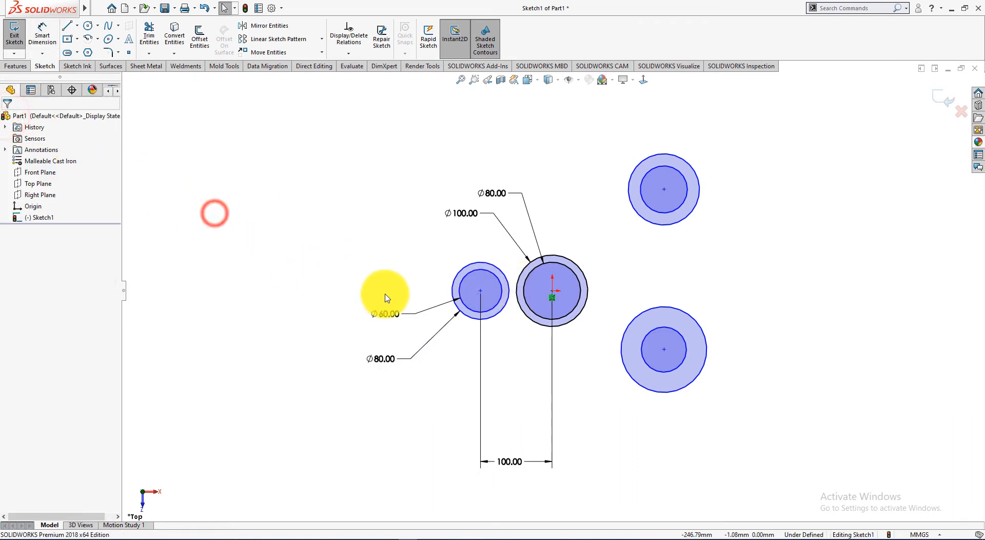
Add a horizontal relation between the left circles' center and the central circles' center.
left_click(481, 290)
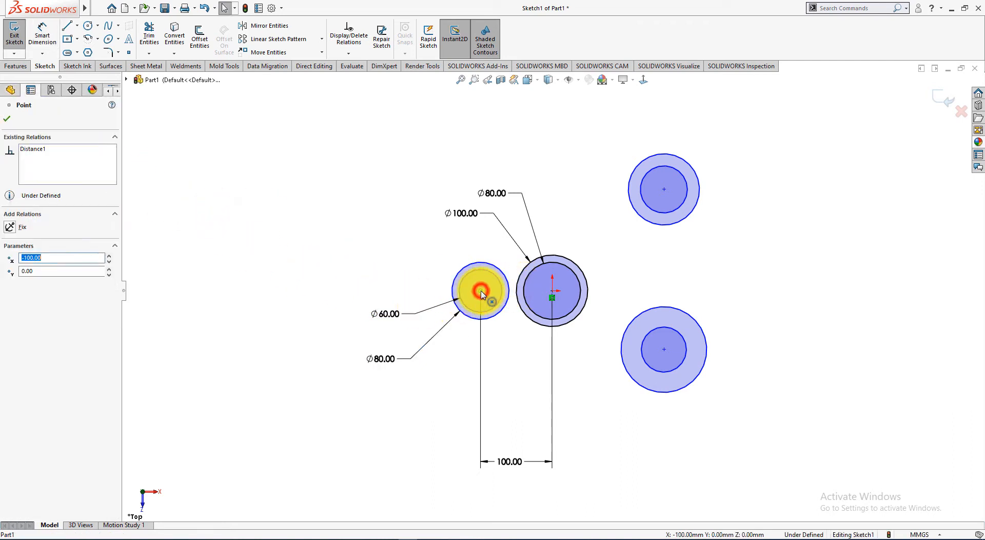
left_click(553, 291, "ctrl")
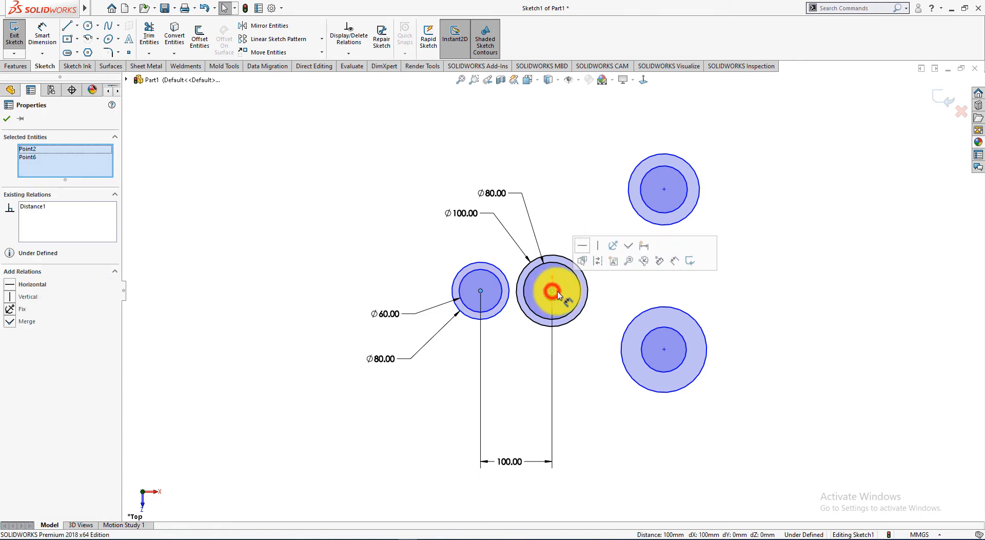
left_click(582, 245)
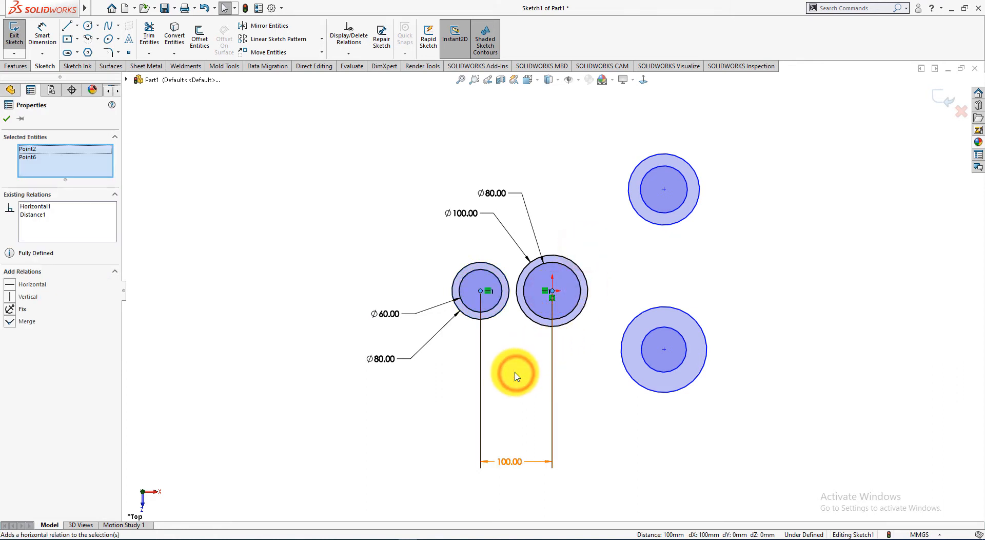
key("Escape")
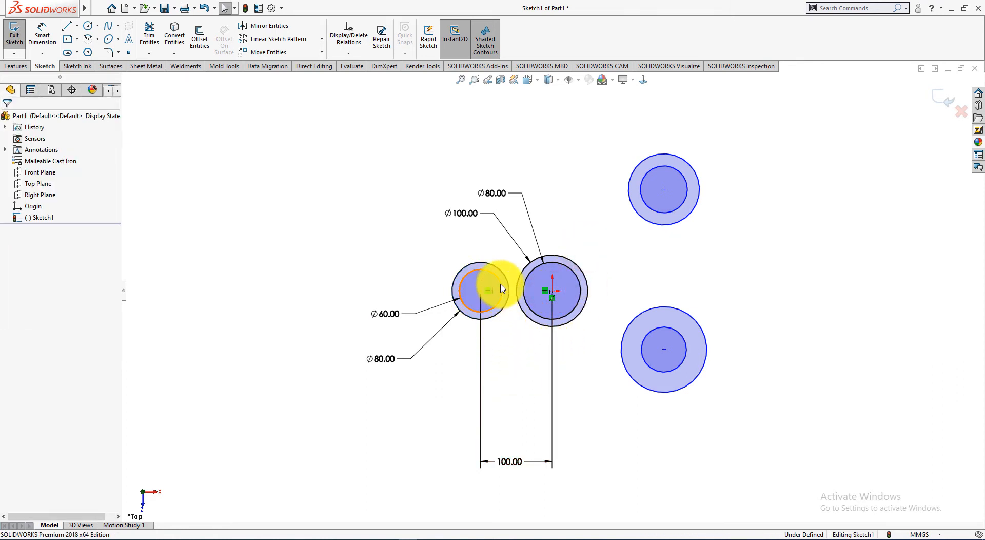
Make the inner circles of the two right-hand pairs equal to the 60 mm circle.
left_click(502, 289)
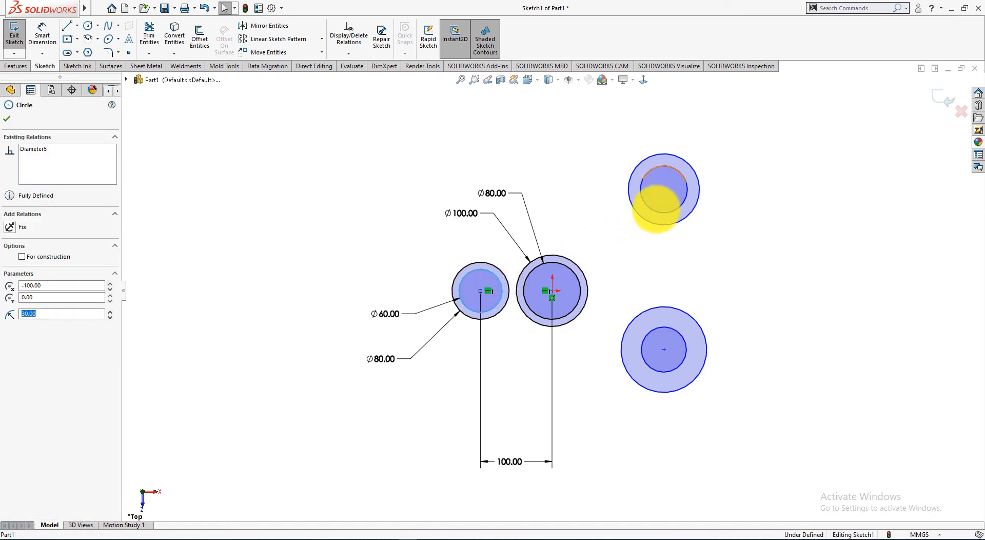
left_click(655, 212, "ctrl")
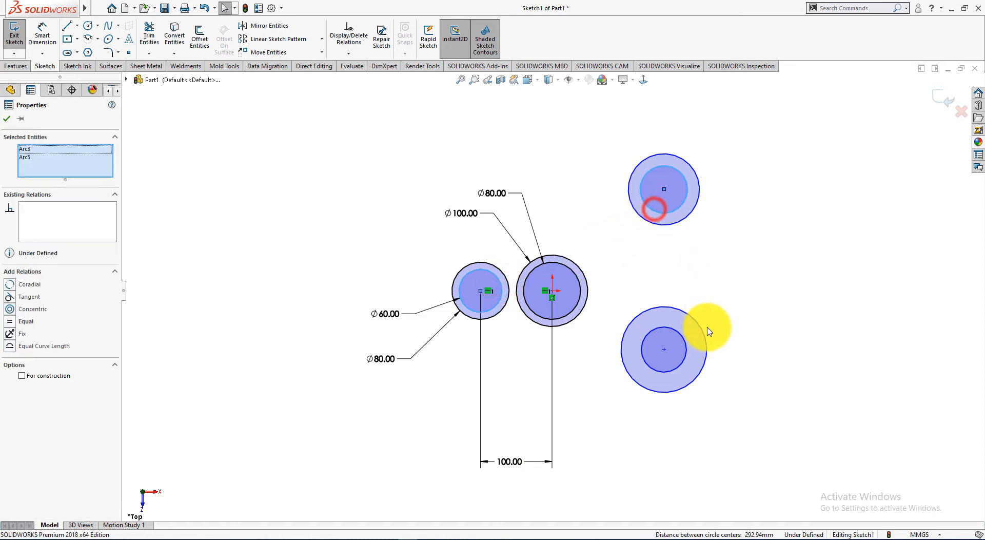
left_click(686, 361, "ctrl")
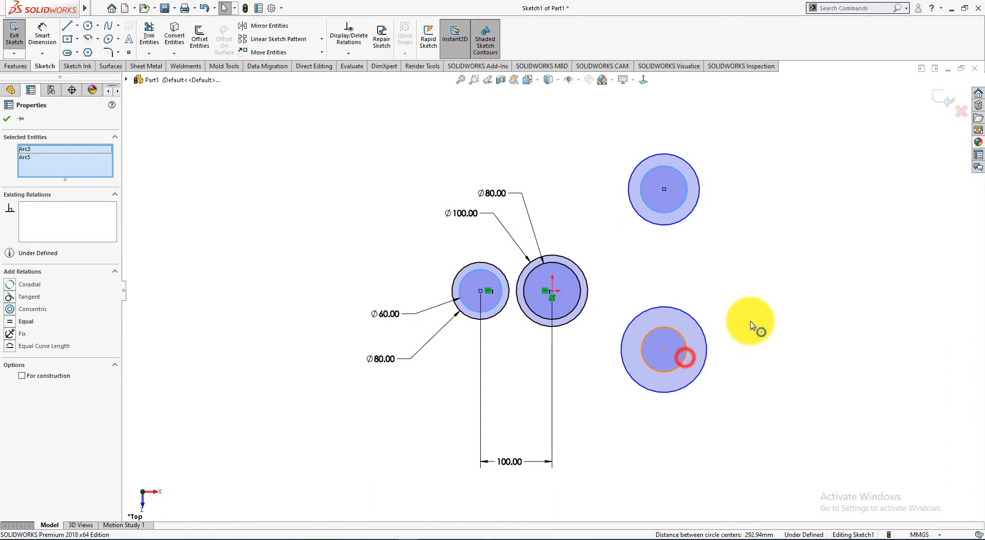
left_click(745, 312)
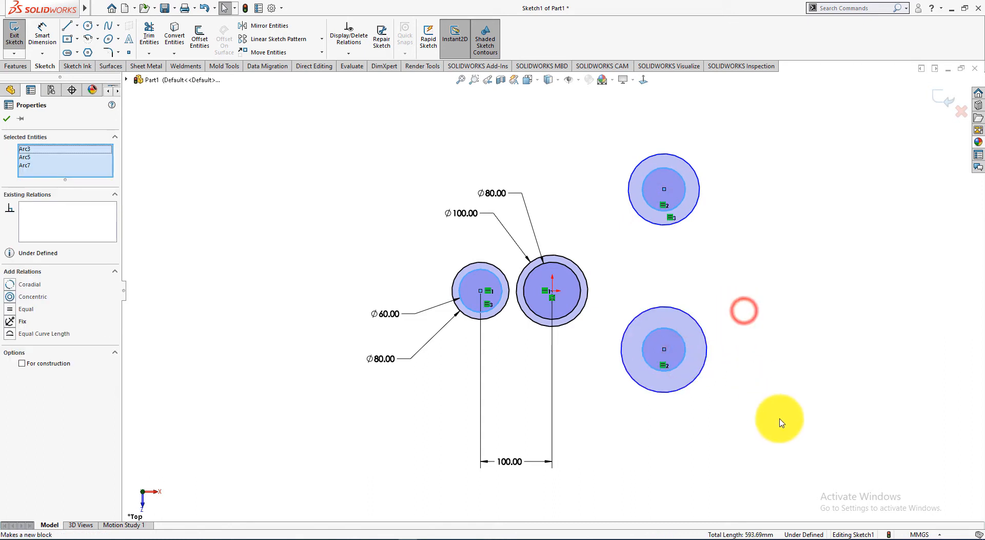
left_click(779, 418)
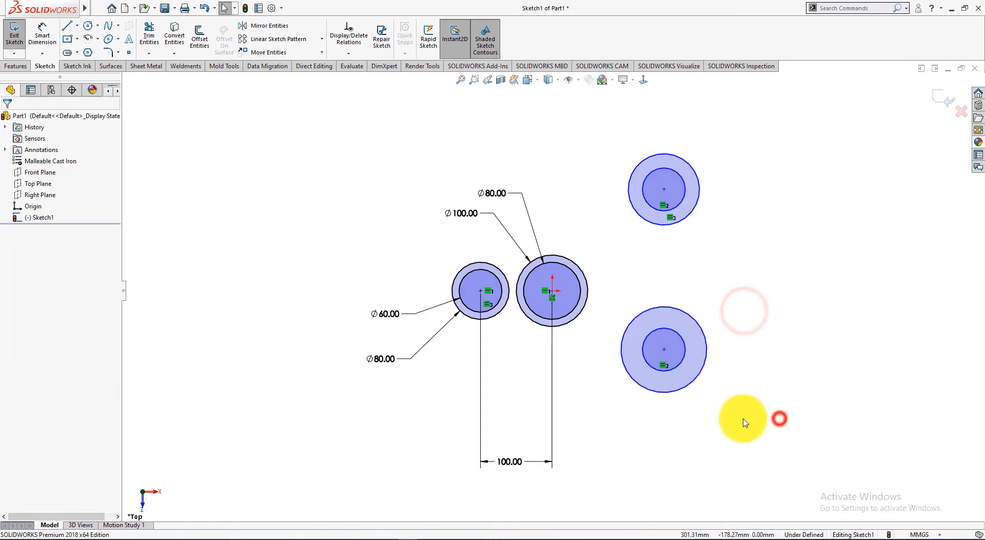
Make the outer circles of the two right-hand pairs equal to the left pair's outer circle.
left_click(503, 310)
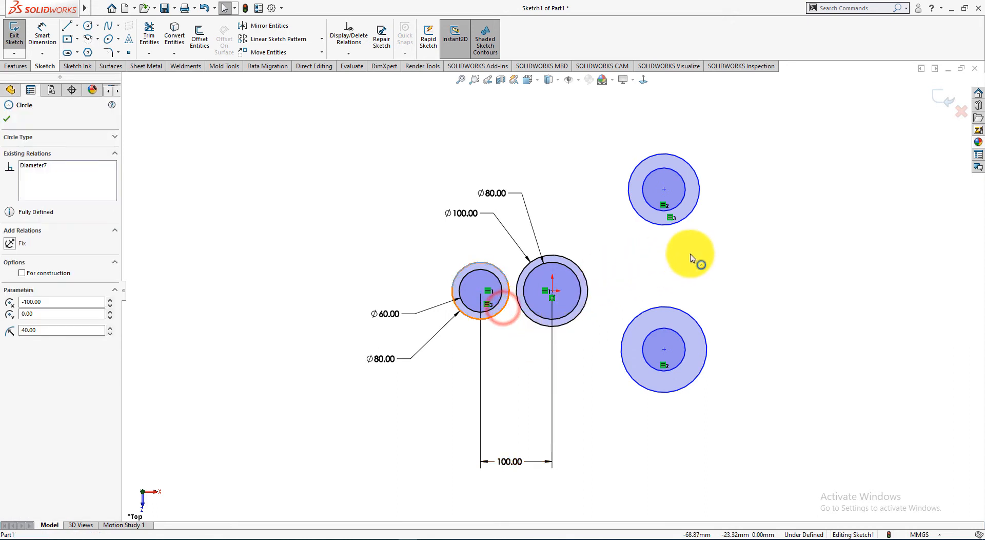
left_click(691, 222, "ctrl")
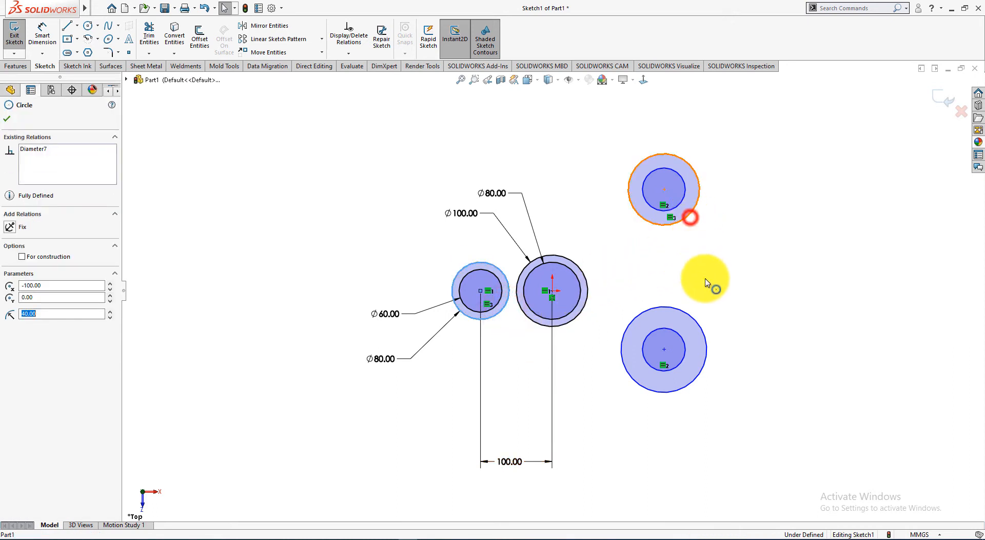
left_click(706, 360, "ctrl")
left_click(766, 311)
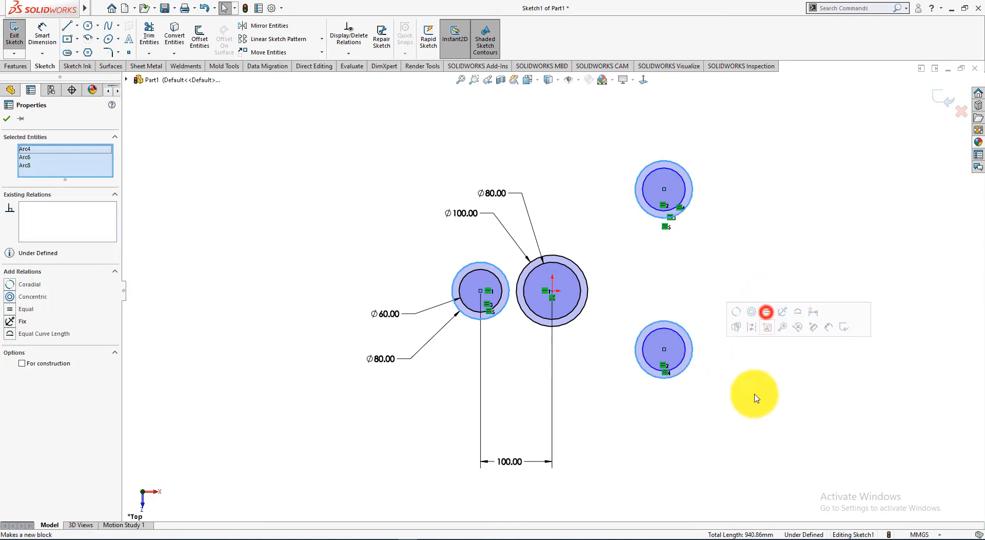
left_click(753, 408)
Consult the drawing in Photos and dimension the upper right circles' center 50 mm horizontally from the origin.
key("alt+Tab")
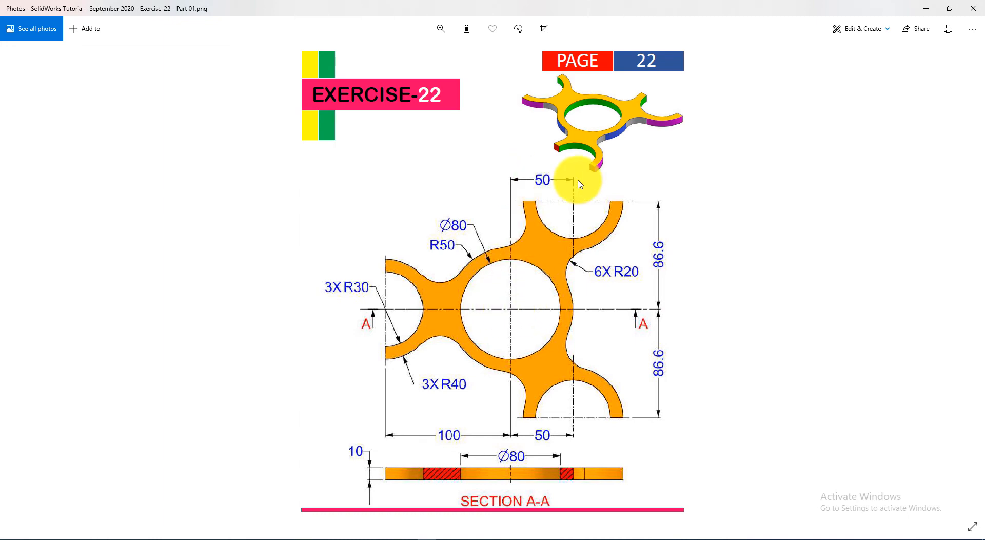
key("alt+Tab")
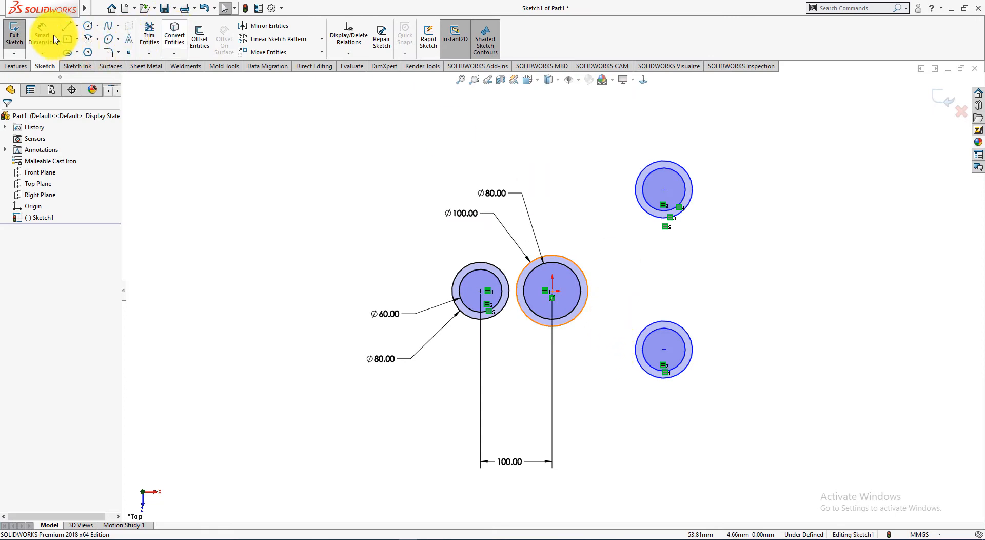
left_click(552, 291)
left_click(664, 191)
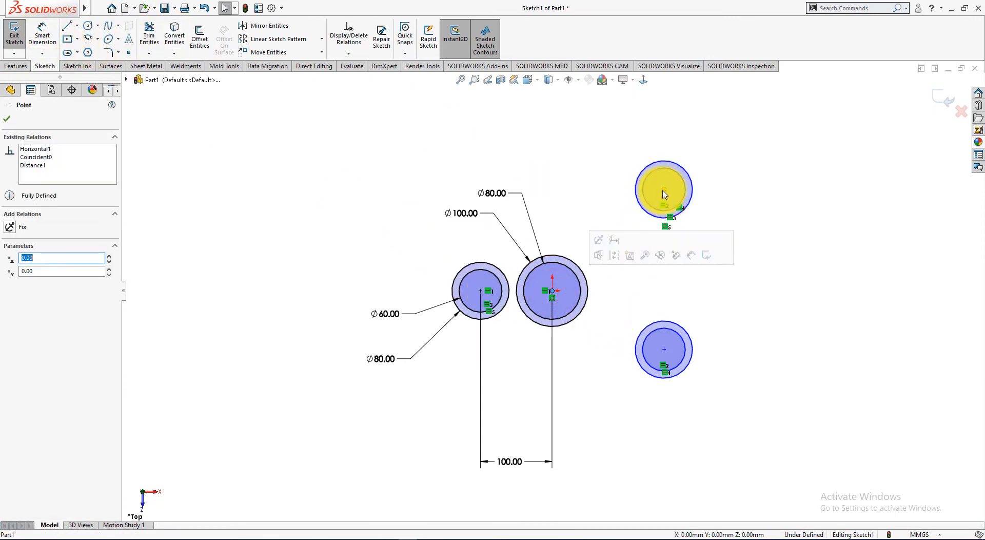
left_click(42, 35)
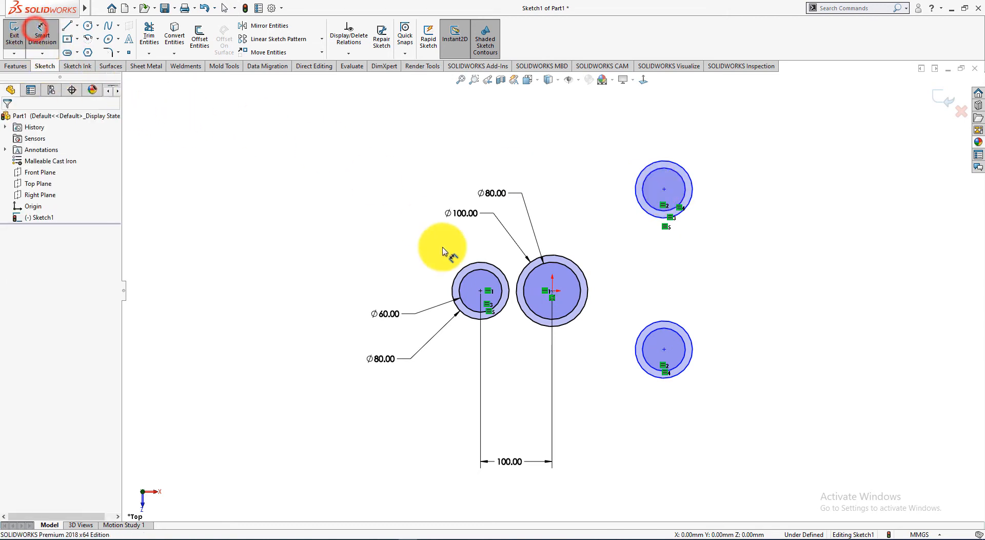
left_click(552, 291)
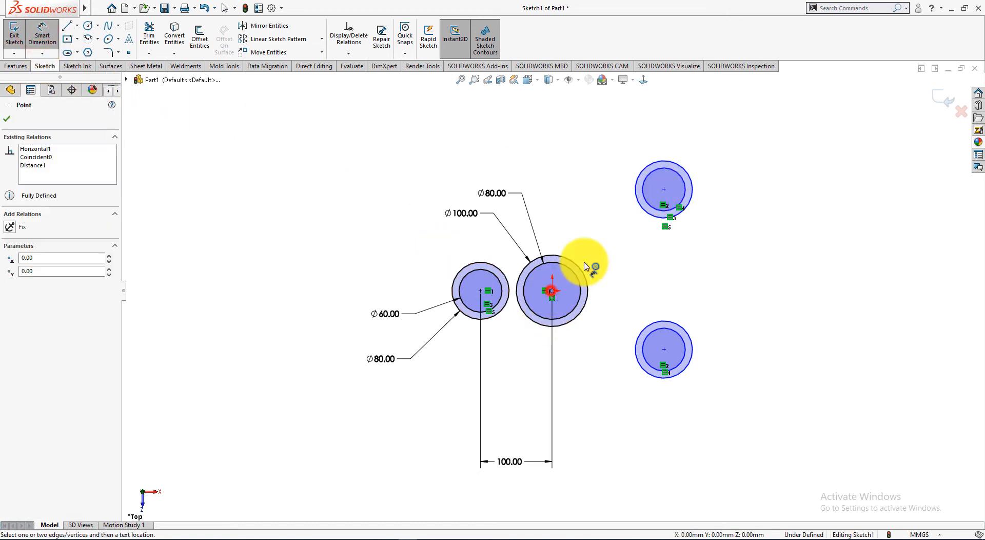
left_click(665, 190)
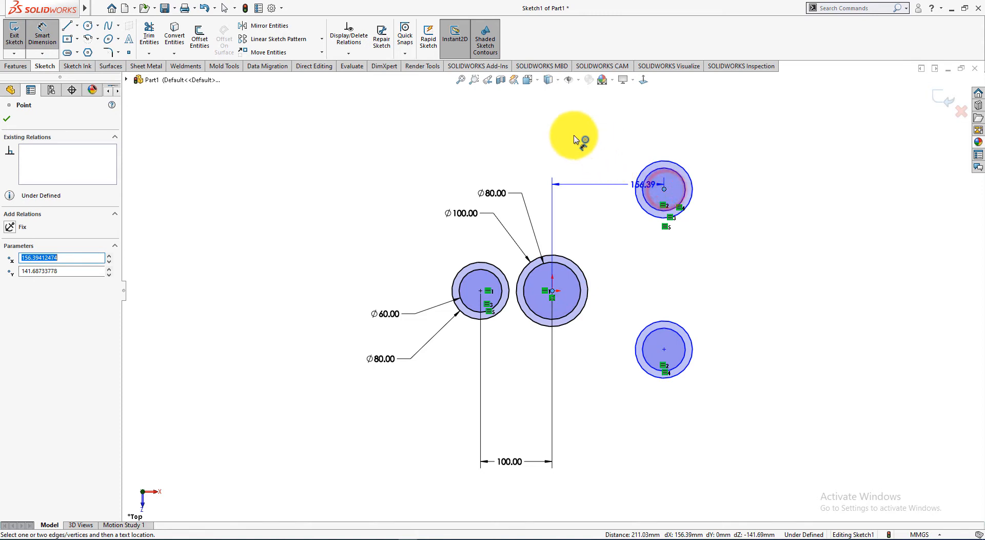
left_click(590, 125)
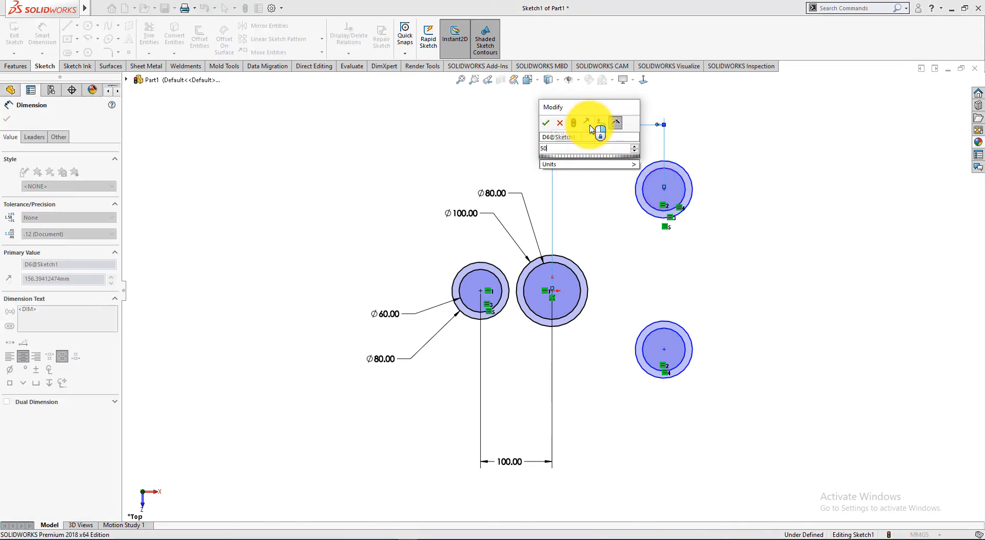
type("50")
key("Return")
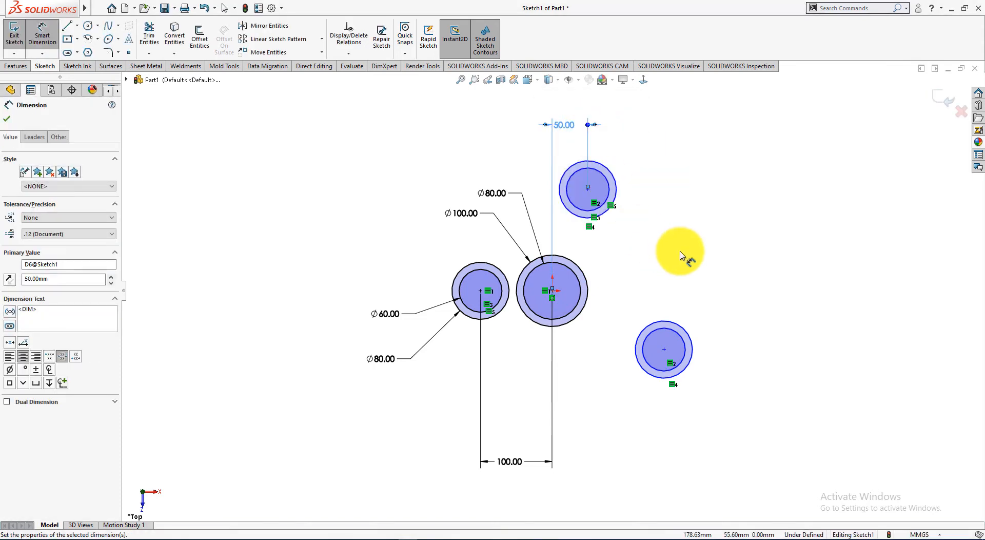
Recheck the drawing in Photos and dimension the lower right circles' center 50 mm horizontally from the origin.
key("alt+Tab")
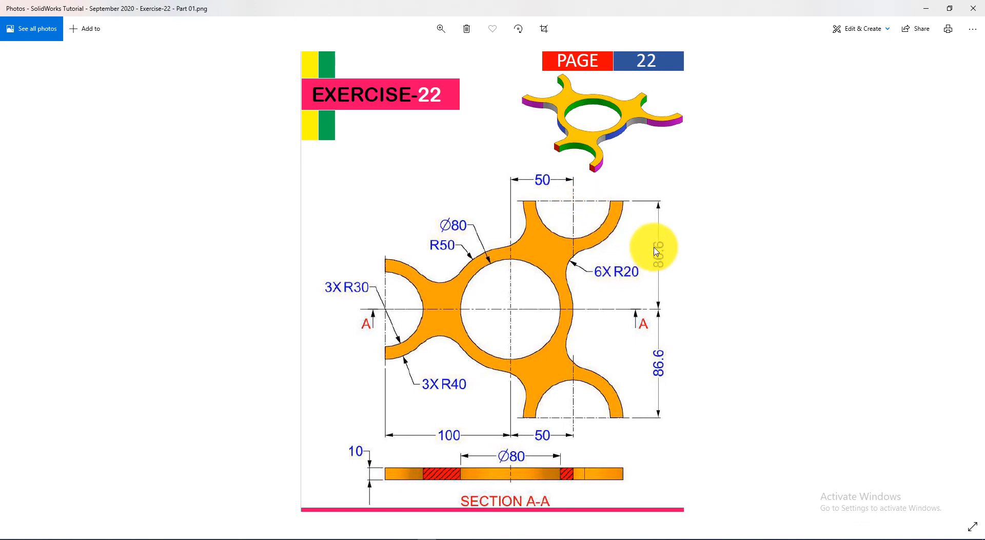
key("alt+Tab")
key("alt+Tab")
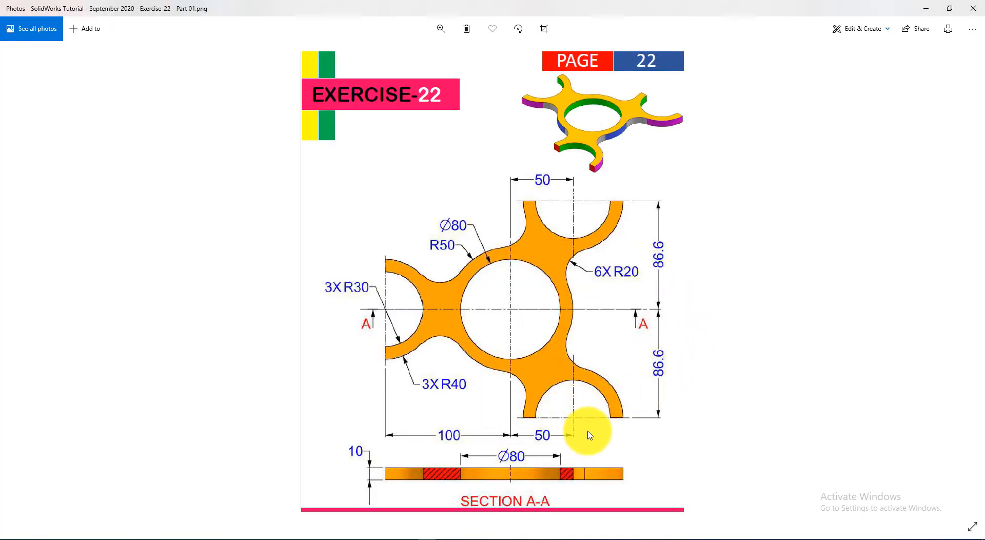
key("alt+Tab")
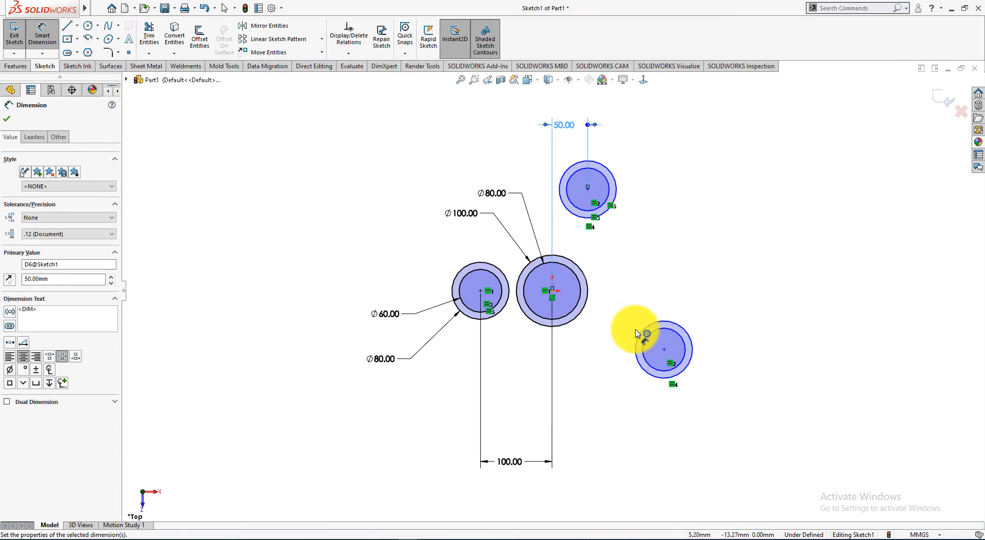
left_click(664, 350)
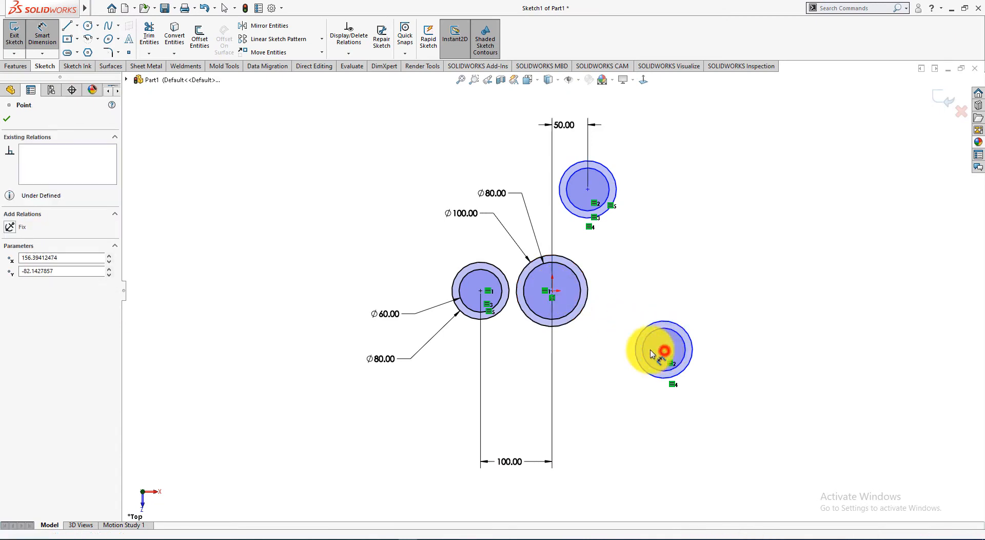
left_click(554, 295)
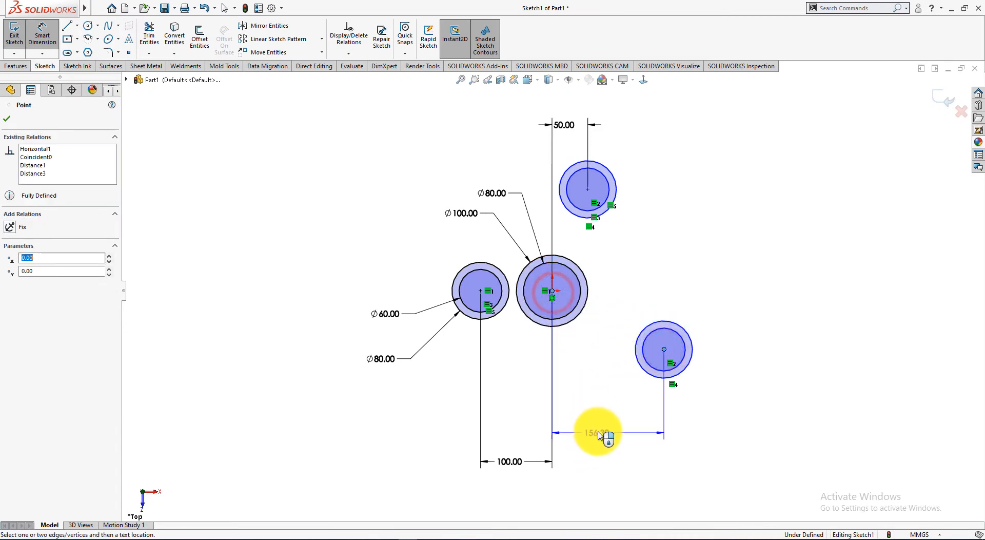
left_click(599, 433)
type("50")
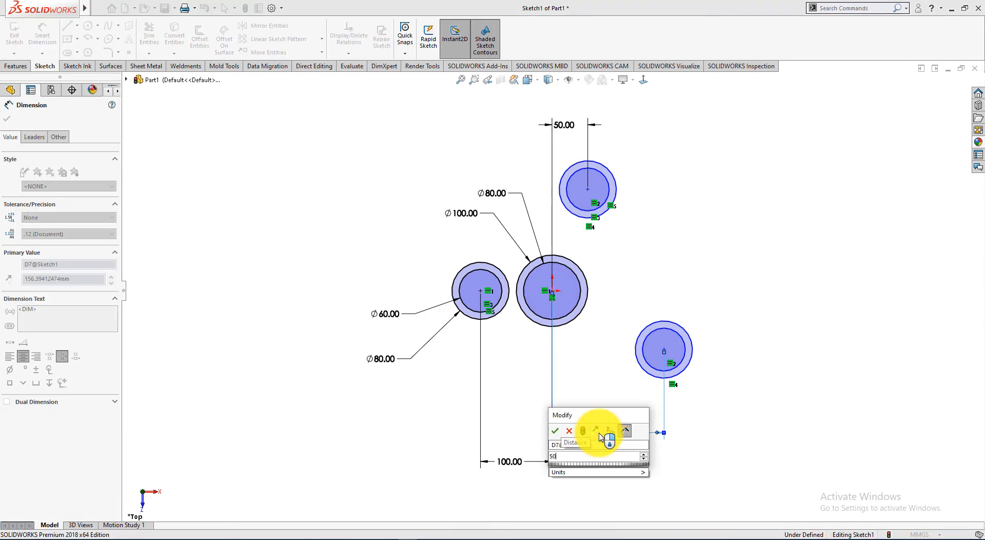
key("Return")
Check the drawing in Photos and dimension the upper right circles' center 86.6 mm vertically from the origin.
key("alt+Tab")
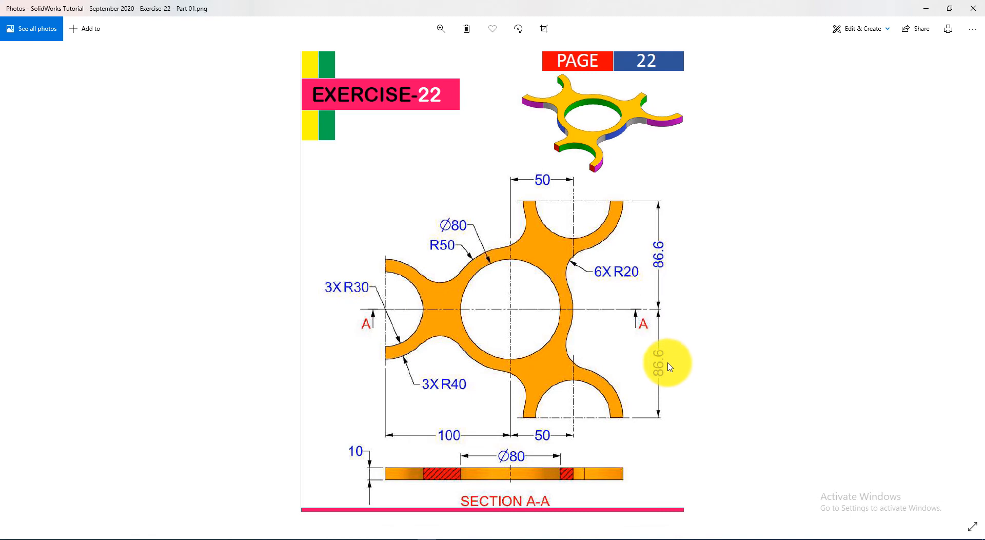
key("alt+Tab")
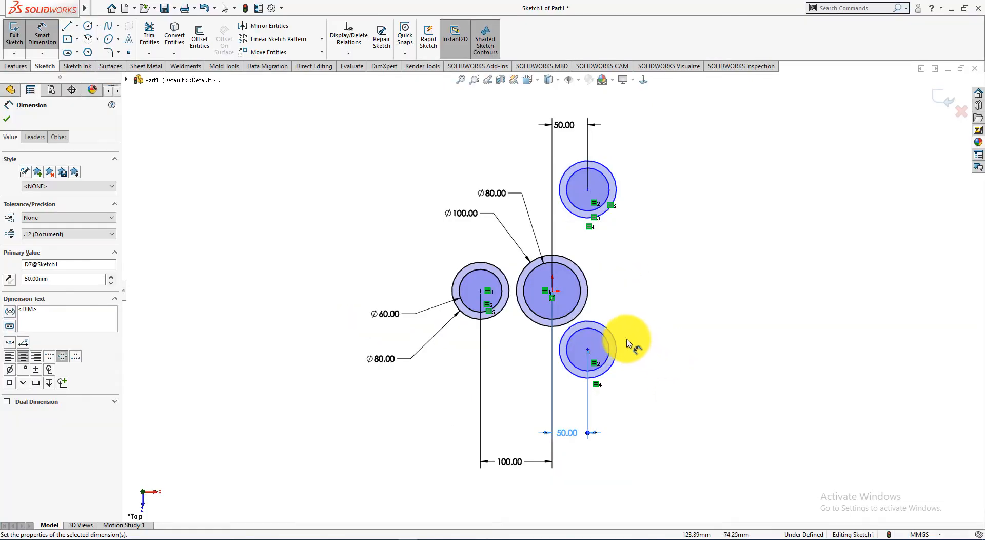
left_click(587, 189)
left_click(554, 291)
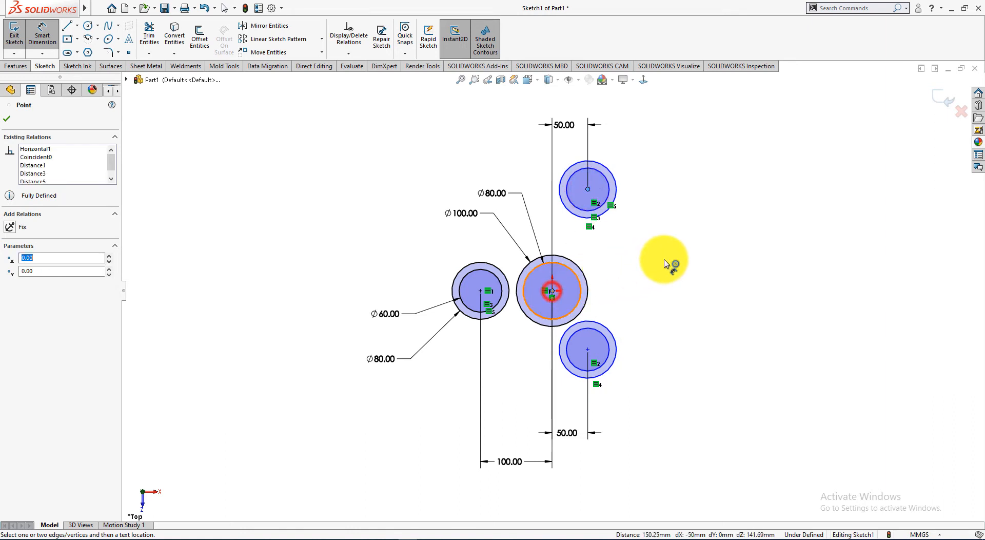
left_click(666, 245)
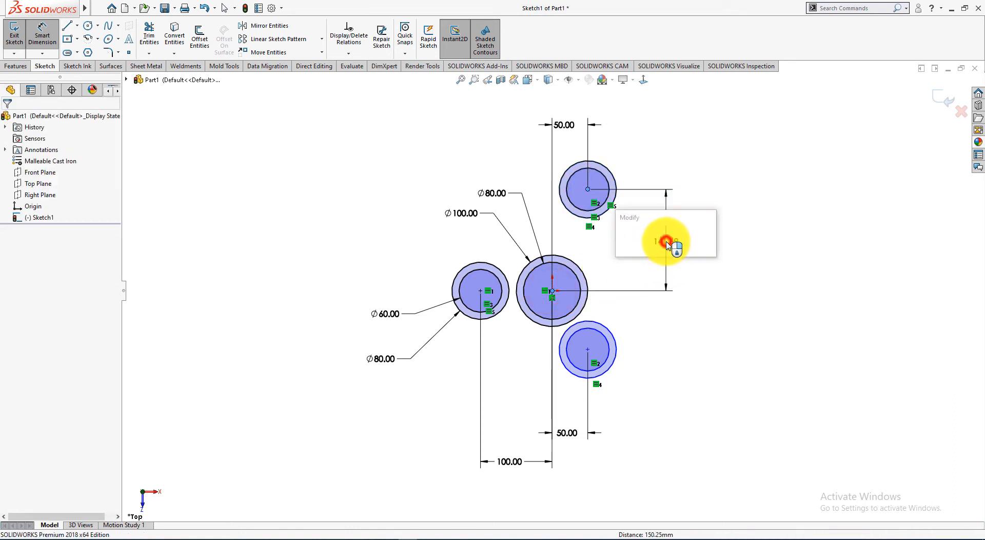
type("86")
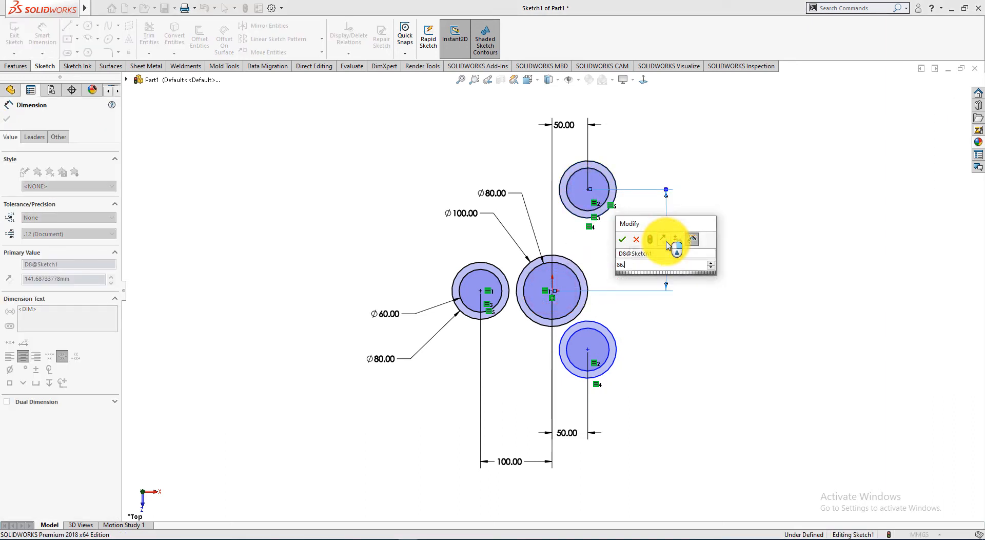
type(".6")
key("Return")
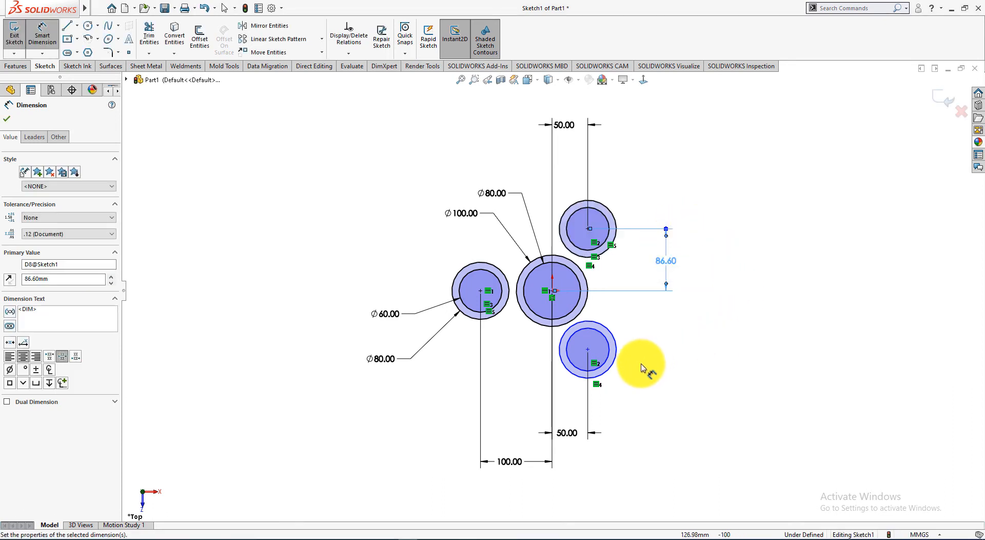
Dimension the lower right circles' center 86.6 mm vertically from the origin and finish dimensioning.
left_click(589, 350)
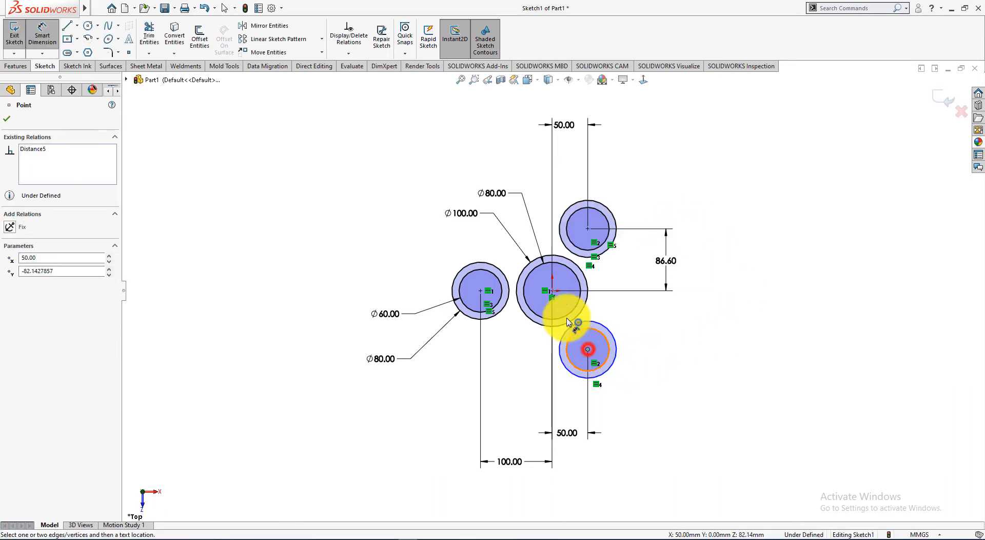
left_click(553, 291)
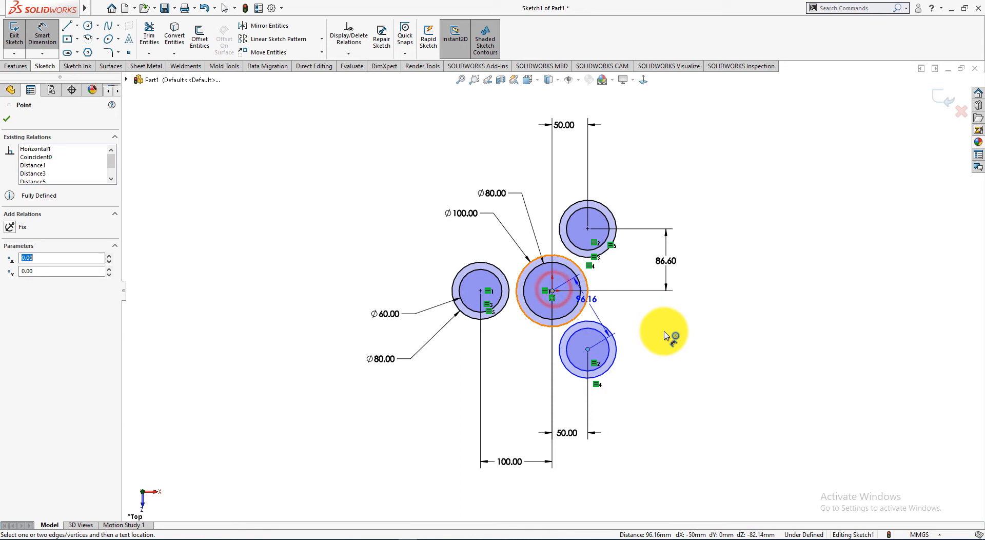
left_click(668, 327)
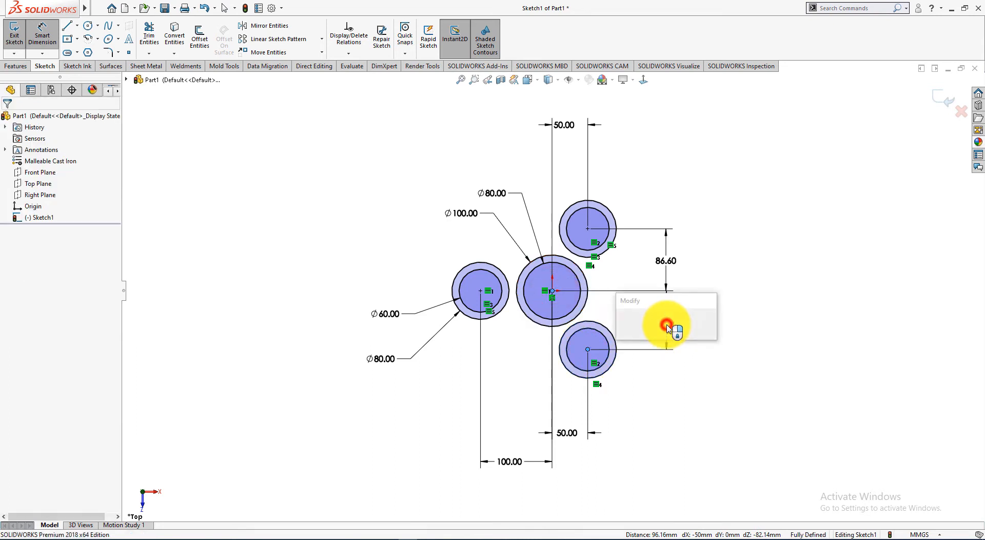
type("86.6")
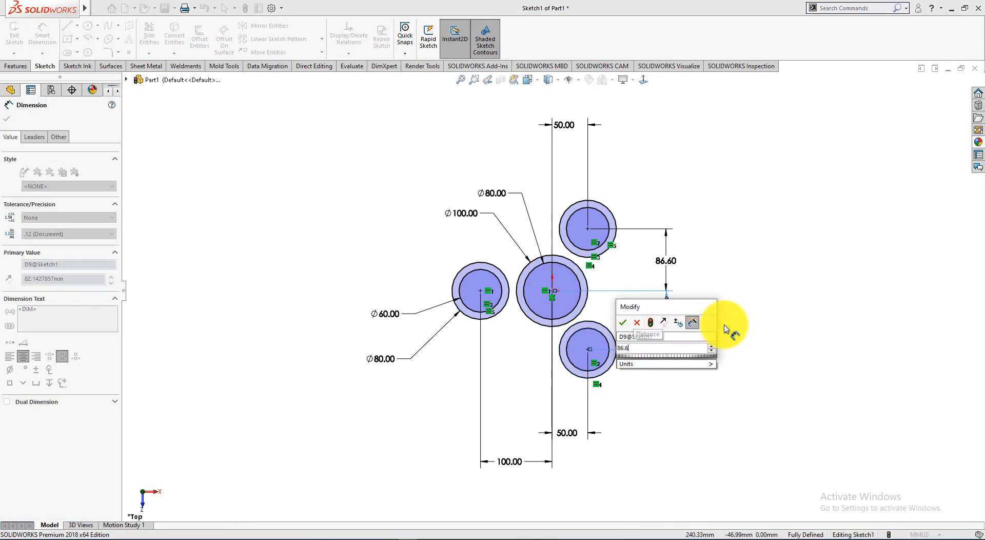
key("Return")
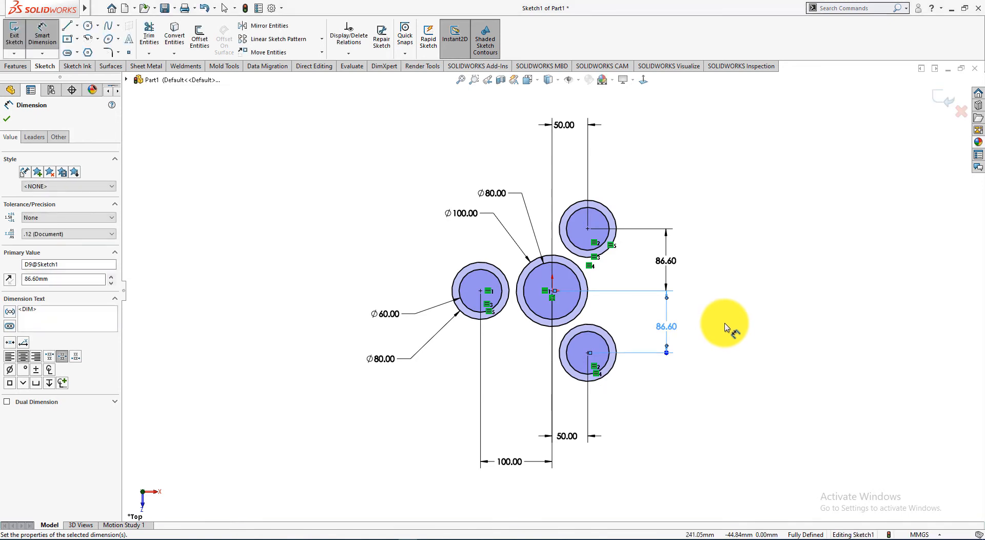
left_click(7, 120)
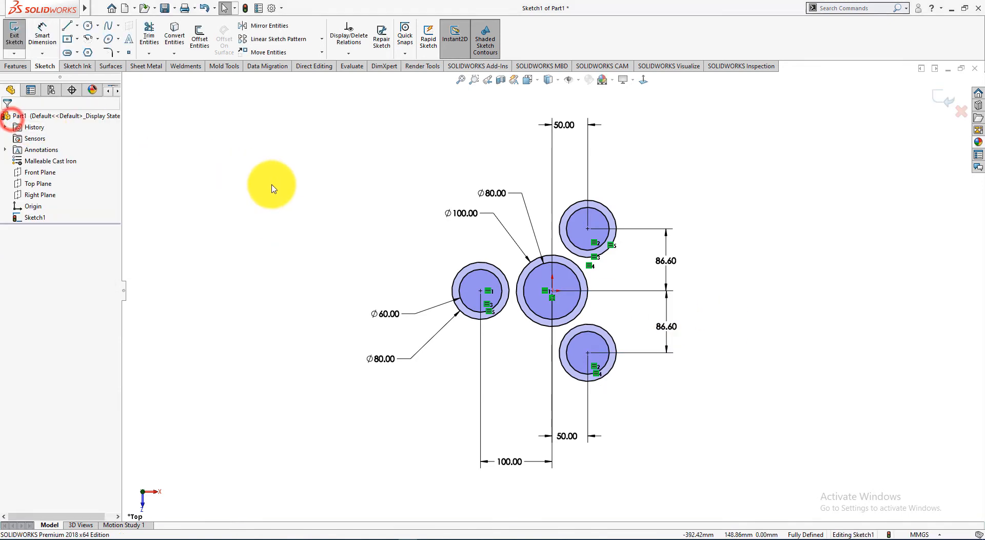
Consult the drawing in Photos and sketch two circles of about 25 and 19 mm radius beside the central ring, between the two right-hand pairs.
key("alt+Tab")
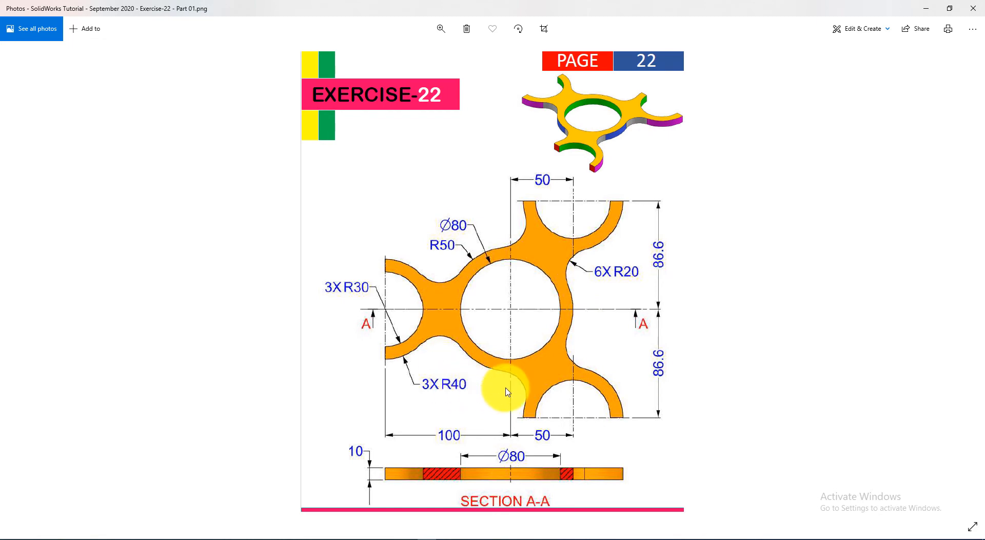
key("alt+Tab")
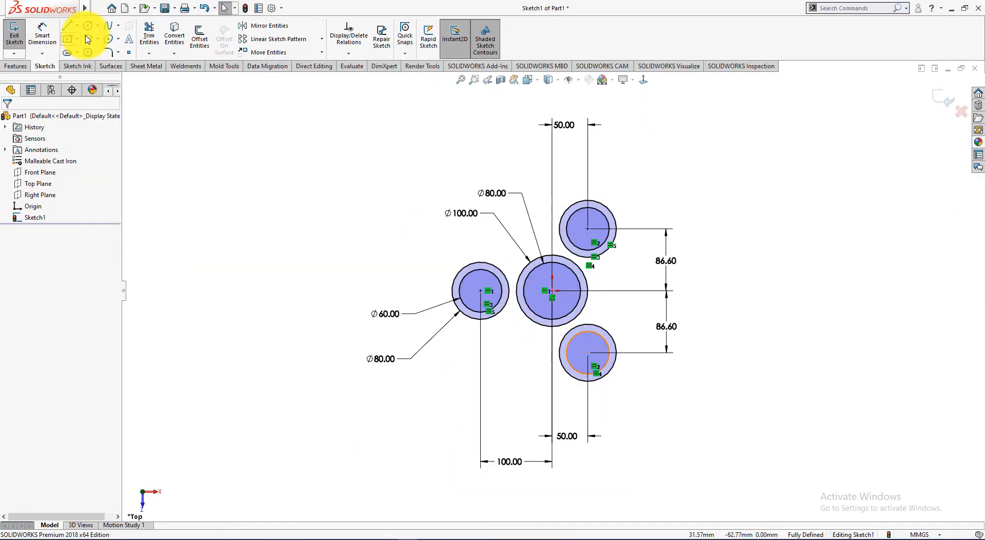
left_click(88, 27)
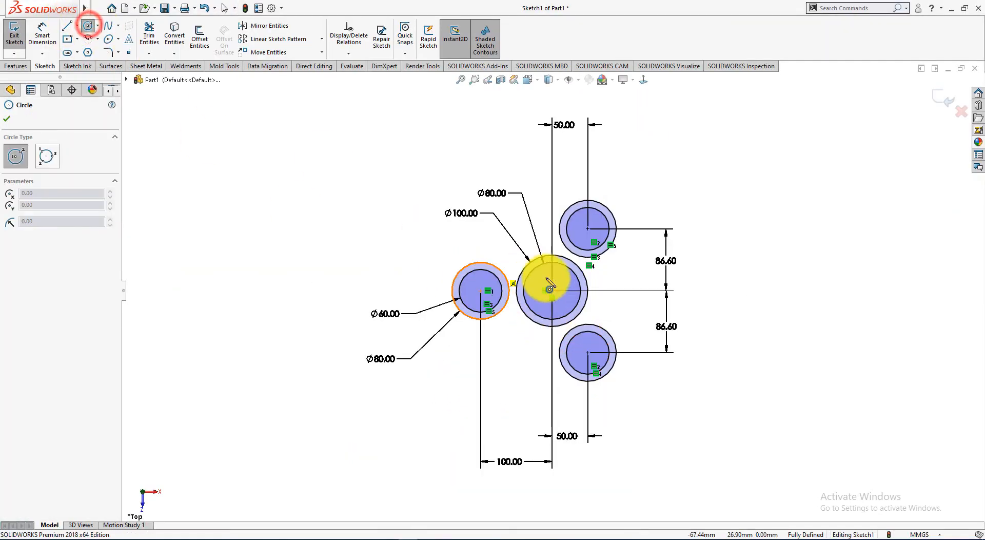
left_click(614, 272)
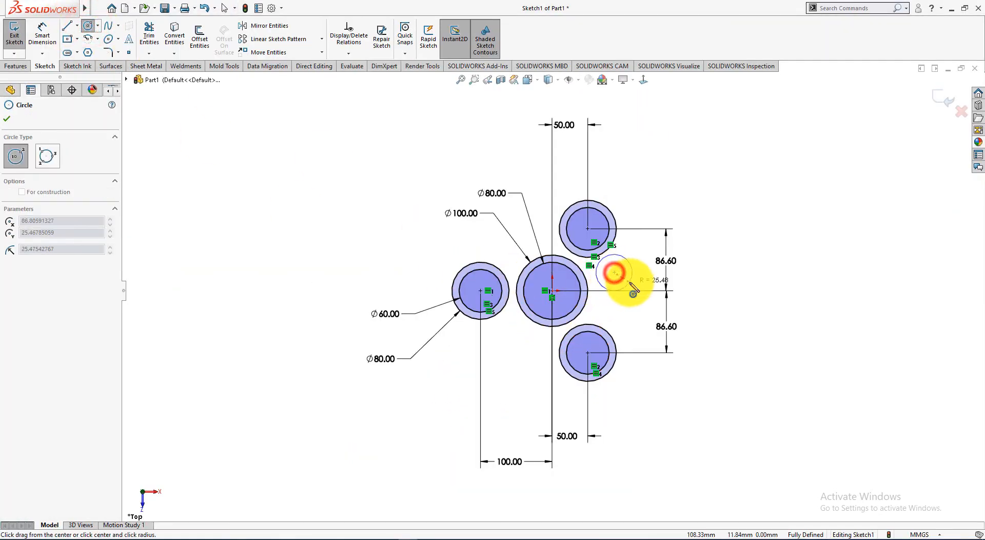
left_click(601, 310)
left_click(613, 310)
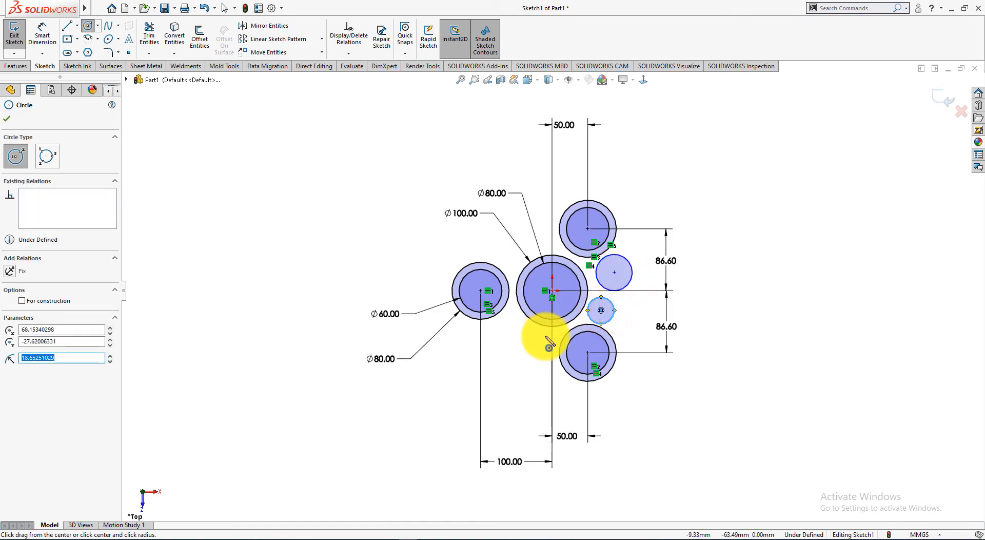
Sketch four more circles of about 13 to 17 mm radius around the central ring, two below and two above, in the gaps between the pairs.
left_click(545, 336)
left_click(539, 342)
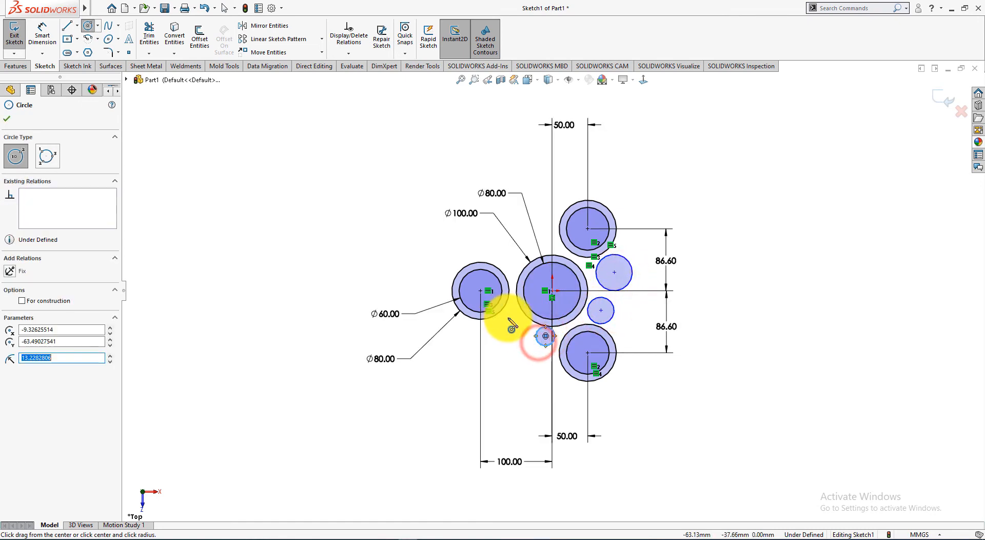
left_click(508, 318)
left_click(507, 330)
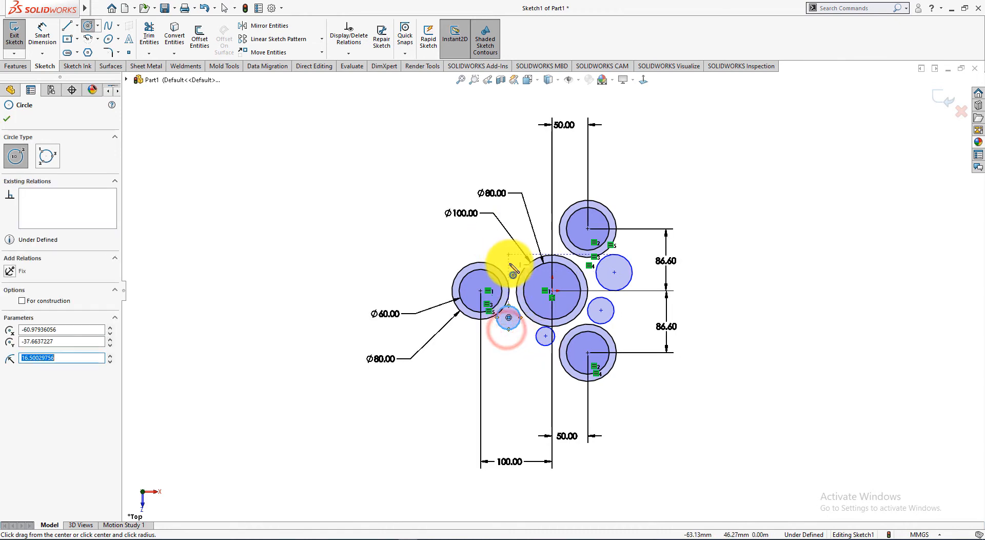
left_click(510, 263)
left_click(513, 262)
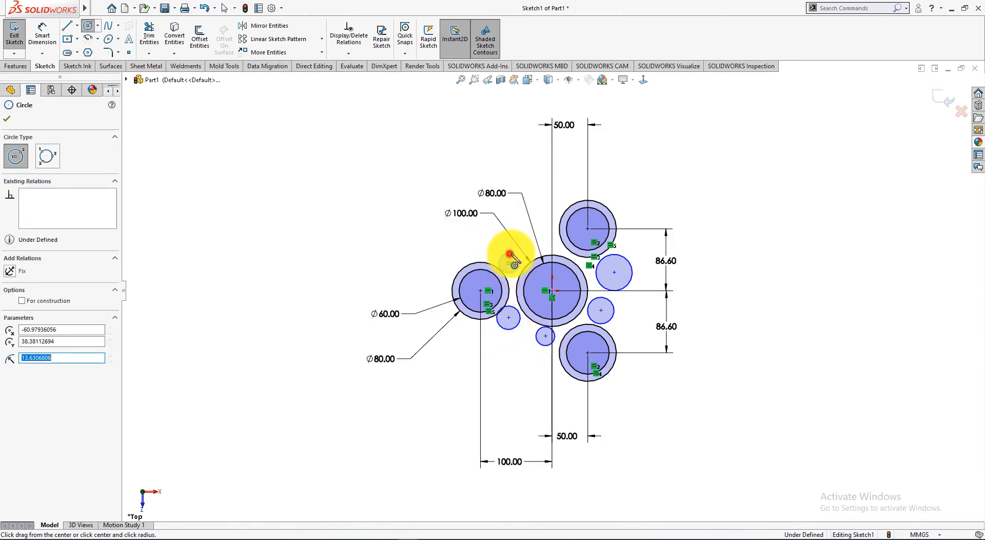
left_click(545, 241)
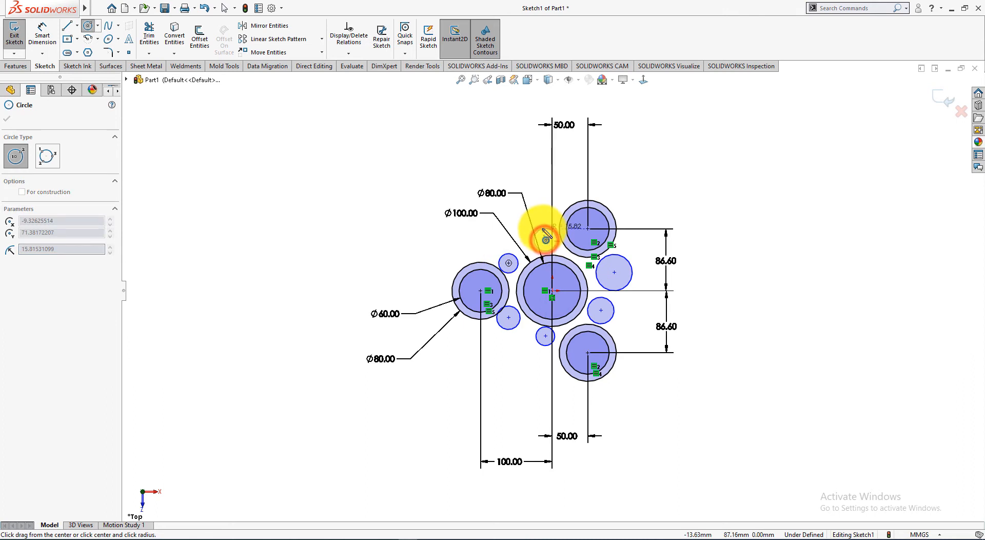
left_click(543, 230)
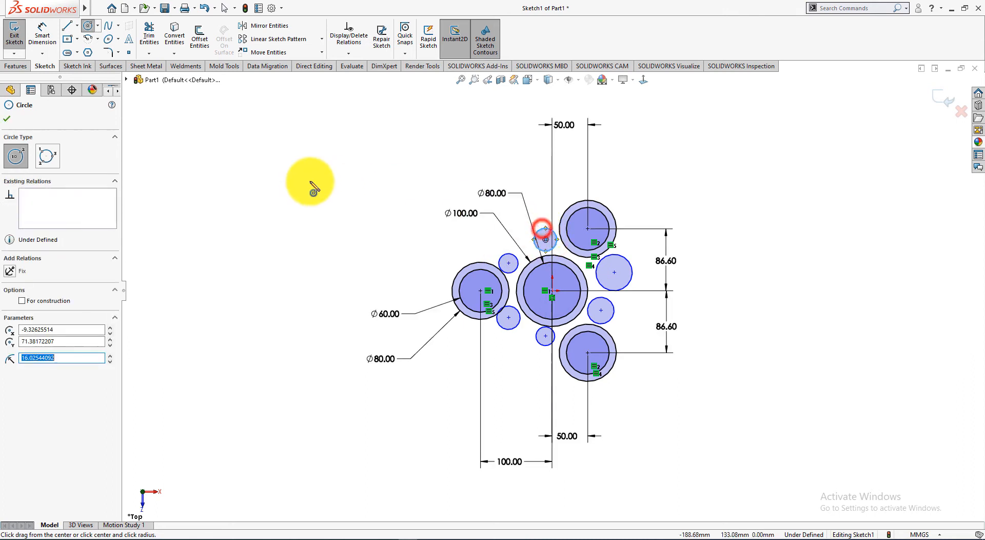
left_click(9, 119)
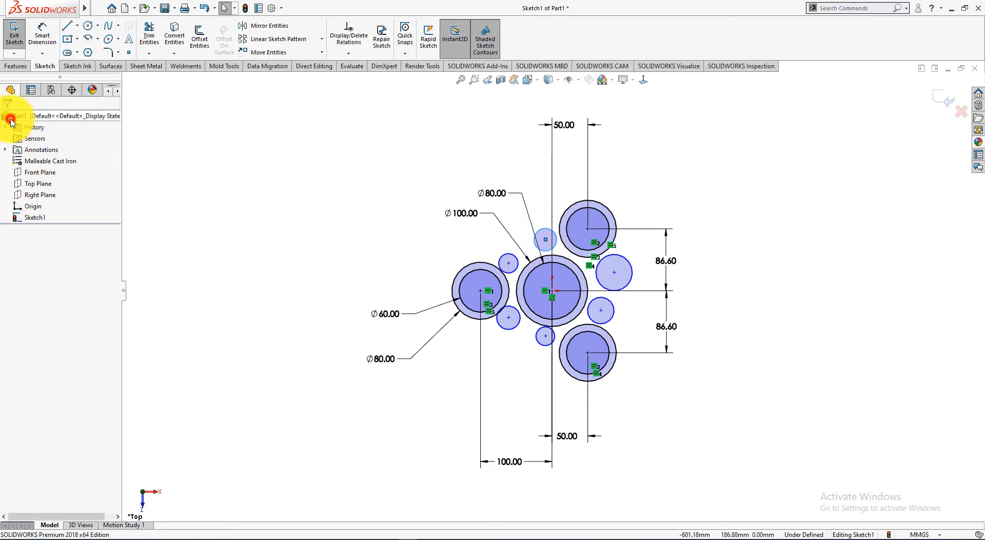
Make the six small circles around the central ring equal in size.
left_click(553, 248)
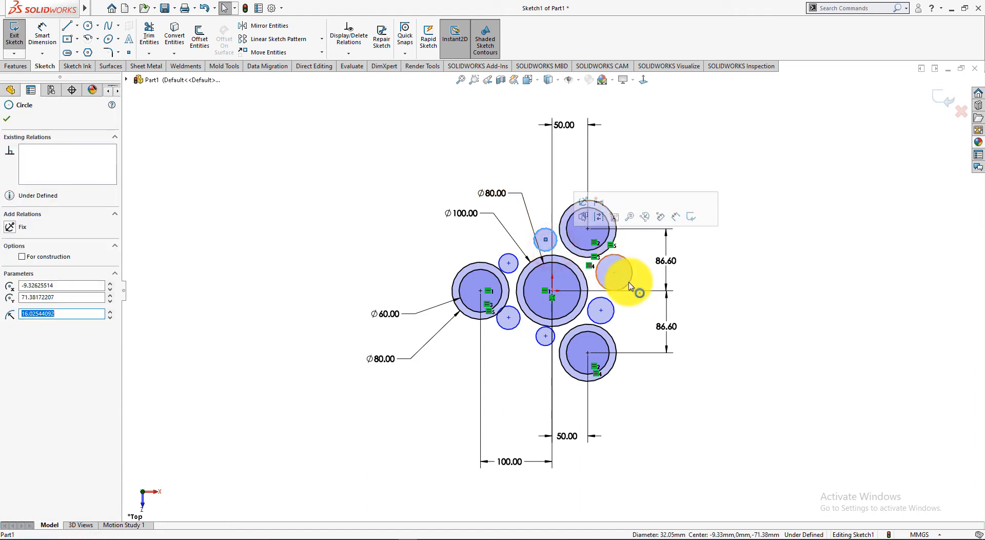
left_click(628, 282, "ctrl")
left_click(615, 311, "ctrl")
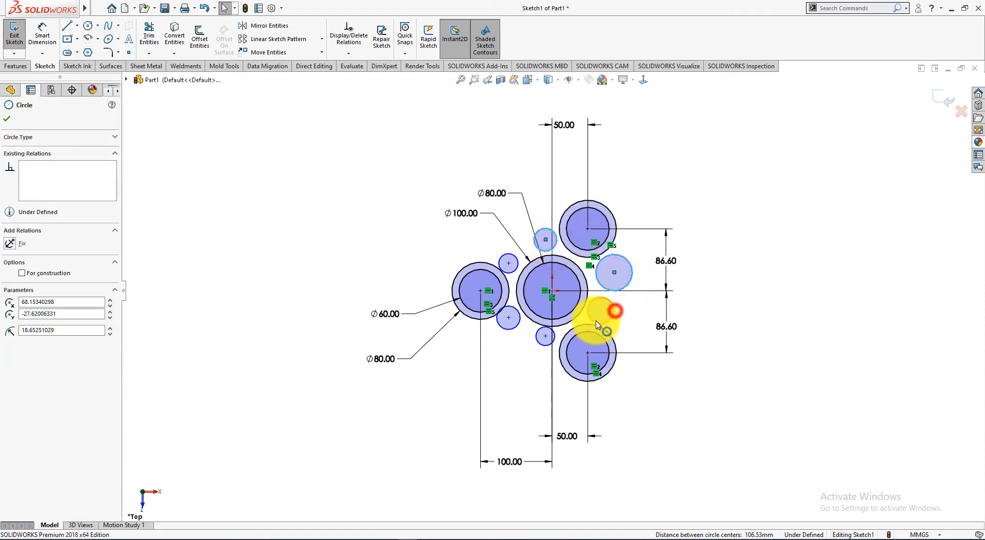
left_click(555, 337, "ctrl")
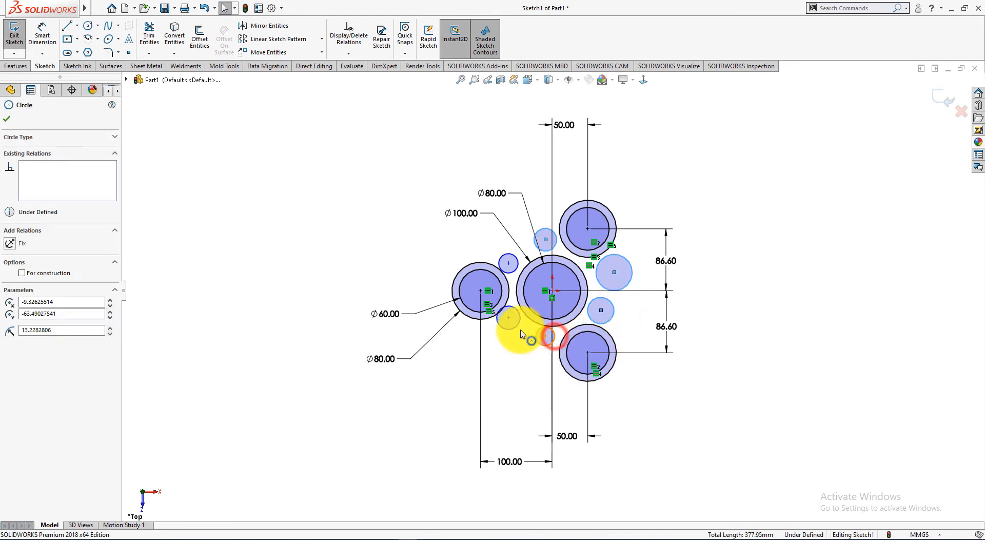
left_click(516, 325, "ctrl")
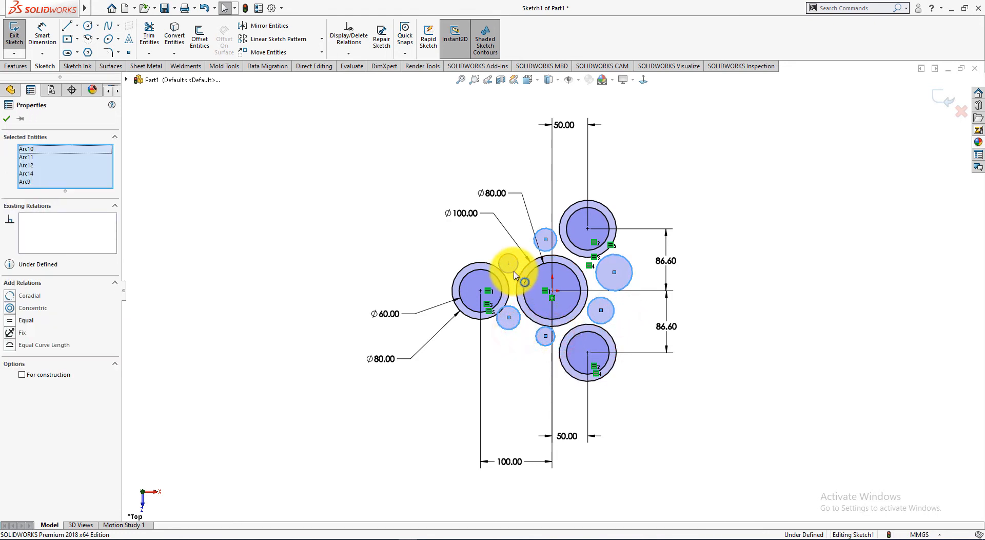
left_click(515, 274, "ctrl")
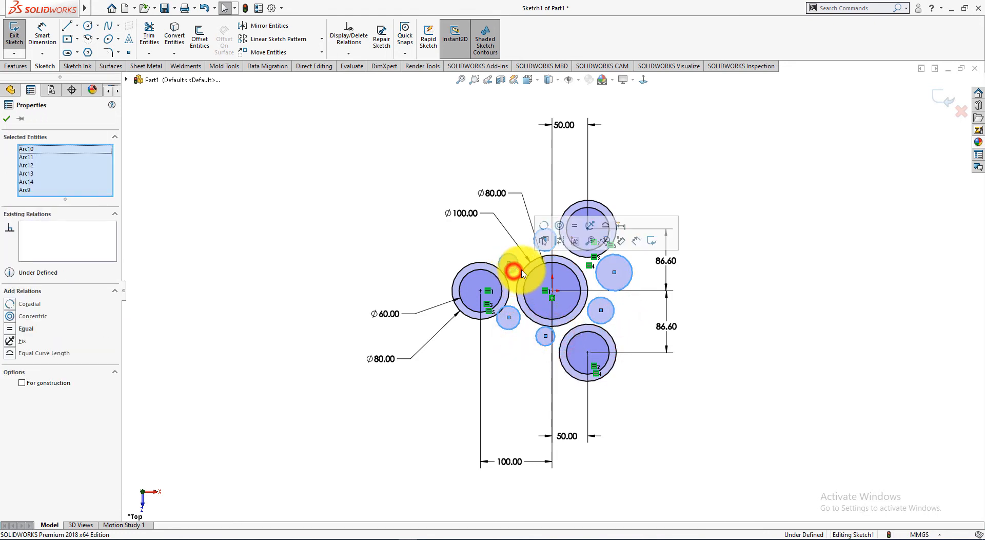
left_click(574, 225)
left_click(799, 226)
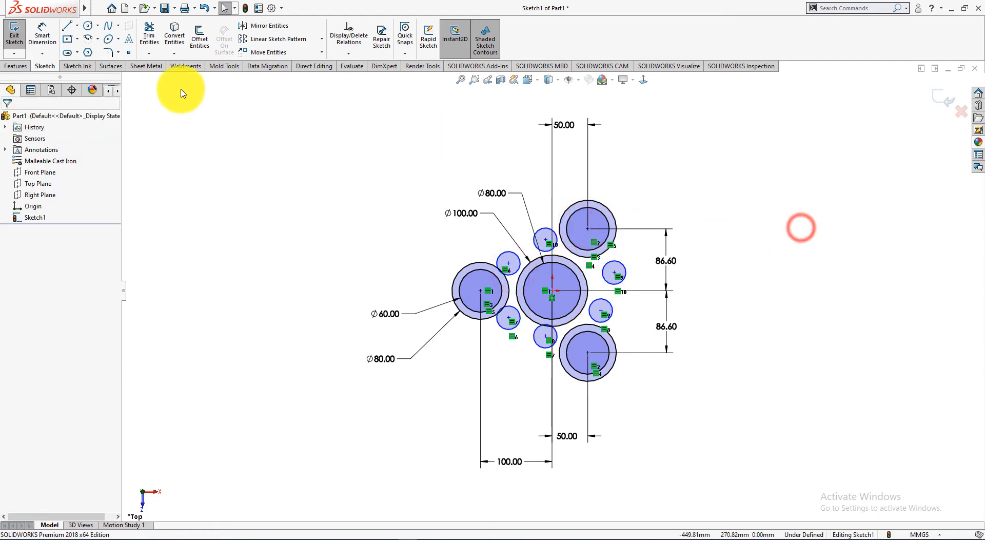
Check the fillet radius on the drawing in Photos and dimension the small circle above the central ring to 40 mm diameter.
left_click(42, 34)
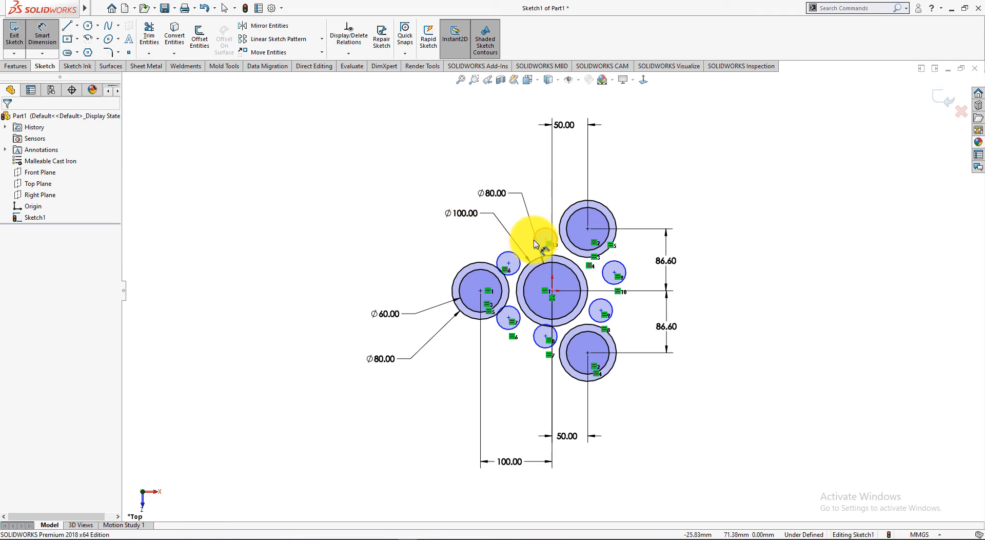
left_click(534, 243)
left_click(500, 156)
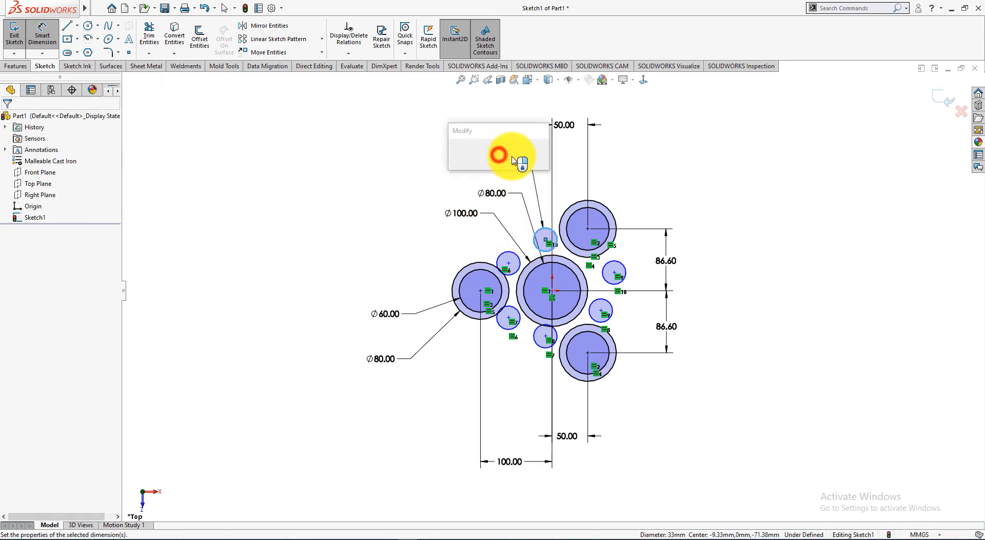
key("alt+Tab")
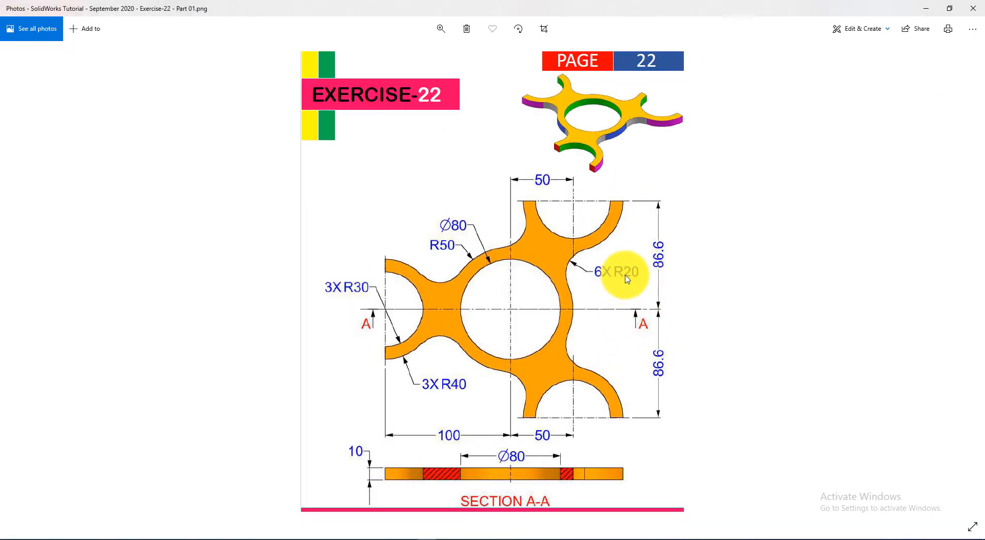
key("alt+Tab")
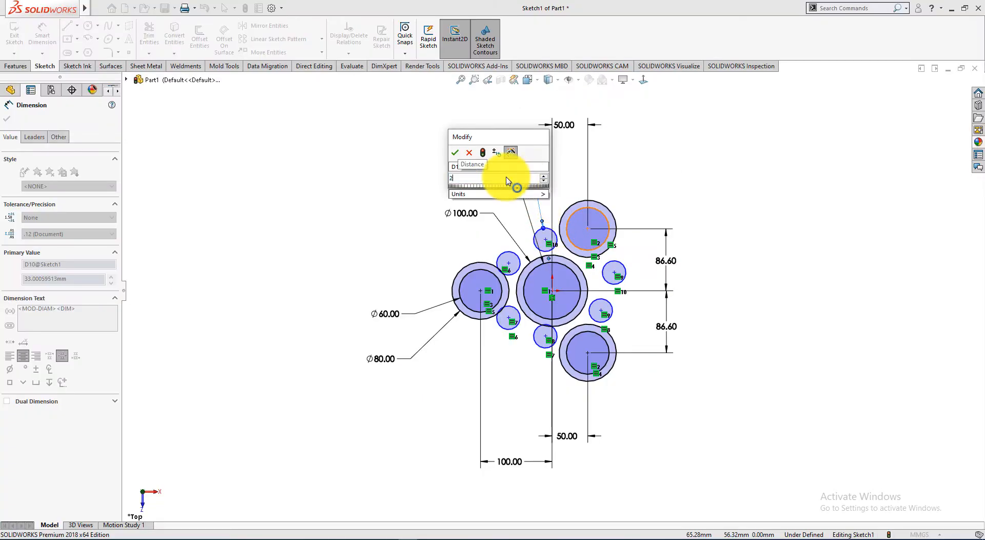
key("Return")
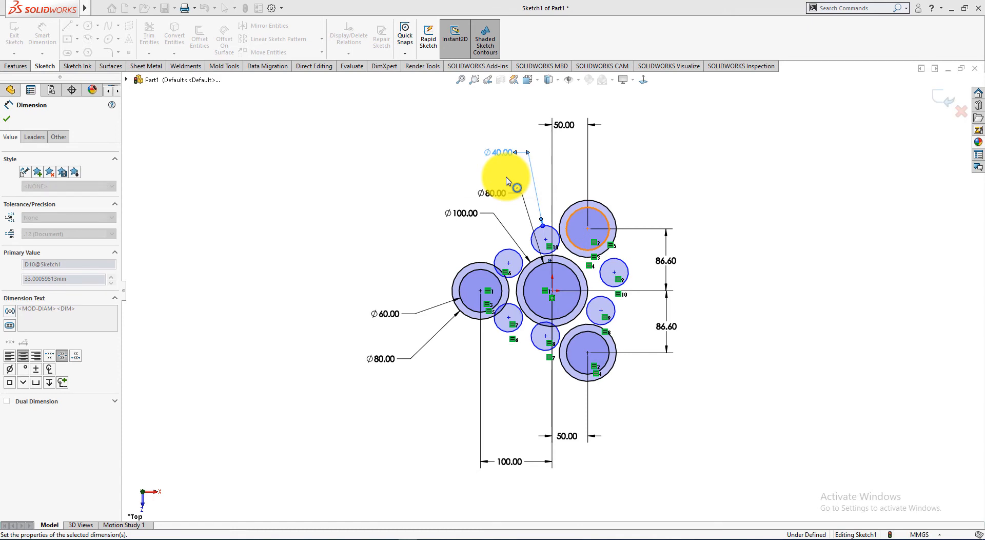
left_click(7, 118)
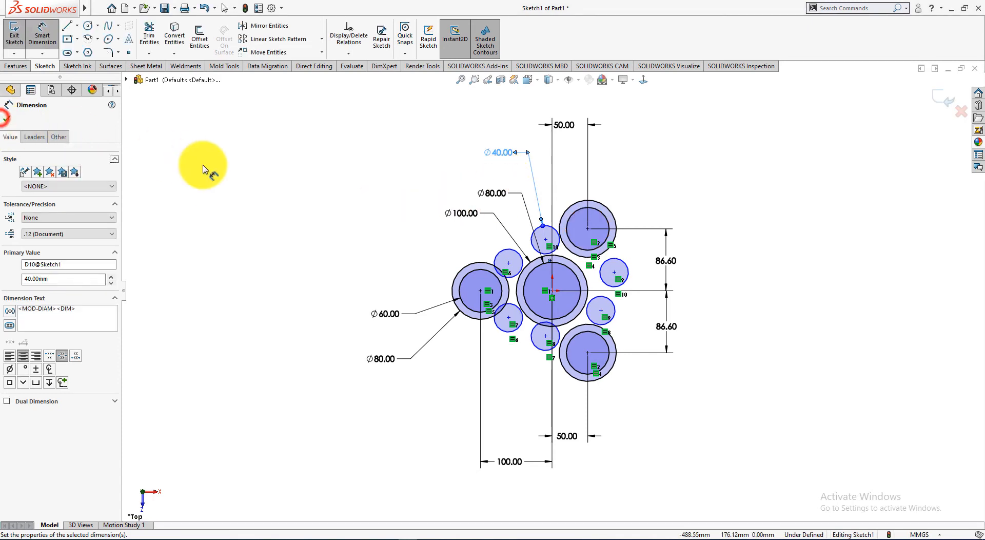
Make the upper-right small circle tangent to the 100 mm central circle and to the outer circle of the upper-right ring.
left_click(7, 118)
scroll(680, 293, "down", 2)
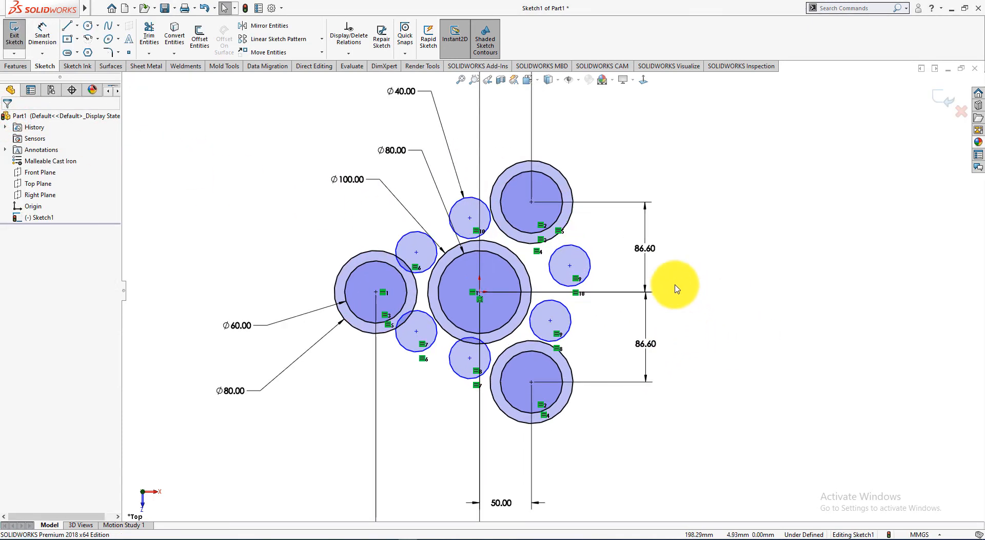
scroll(535, 296, "down", 3)
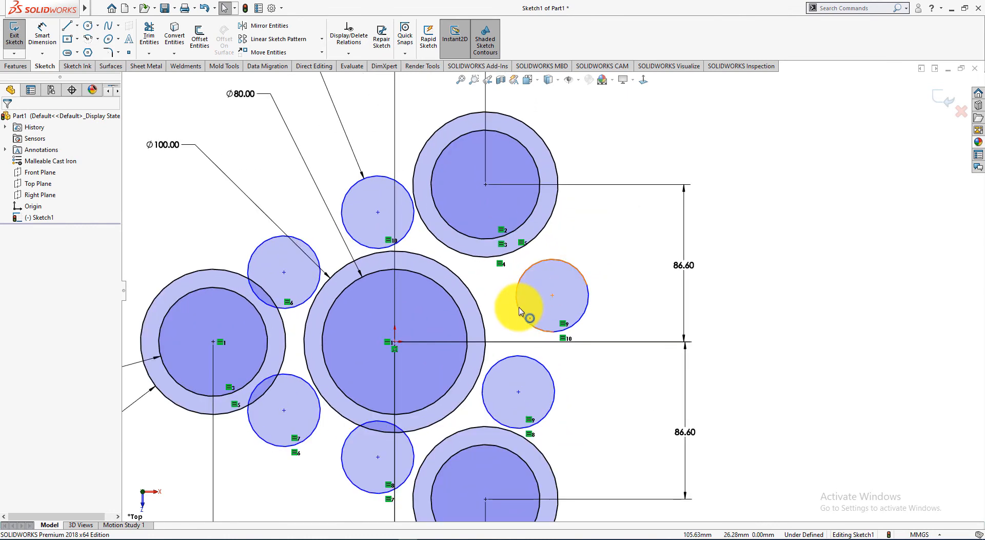
left_click(519, 308)
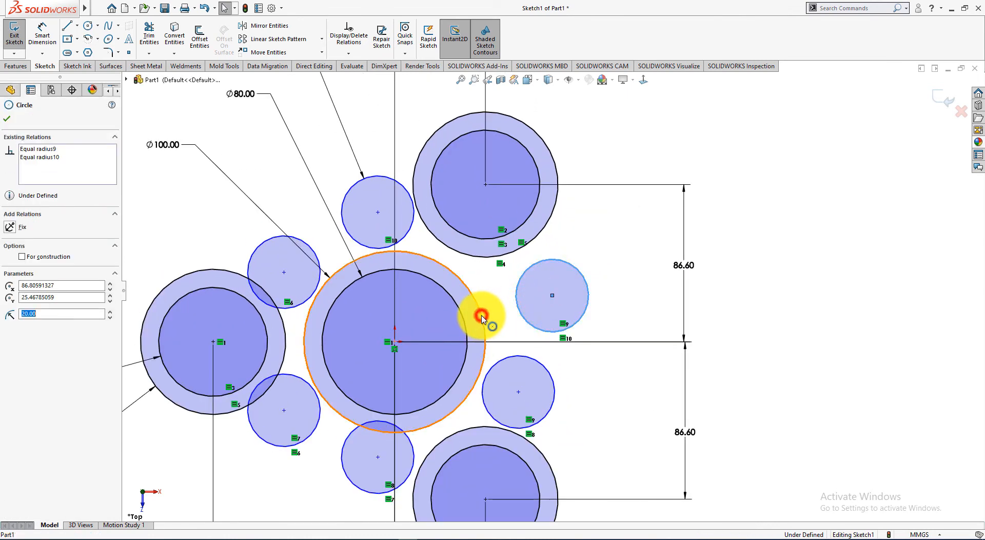
left_click(502, 307, "ctrl")
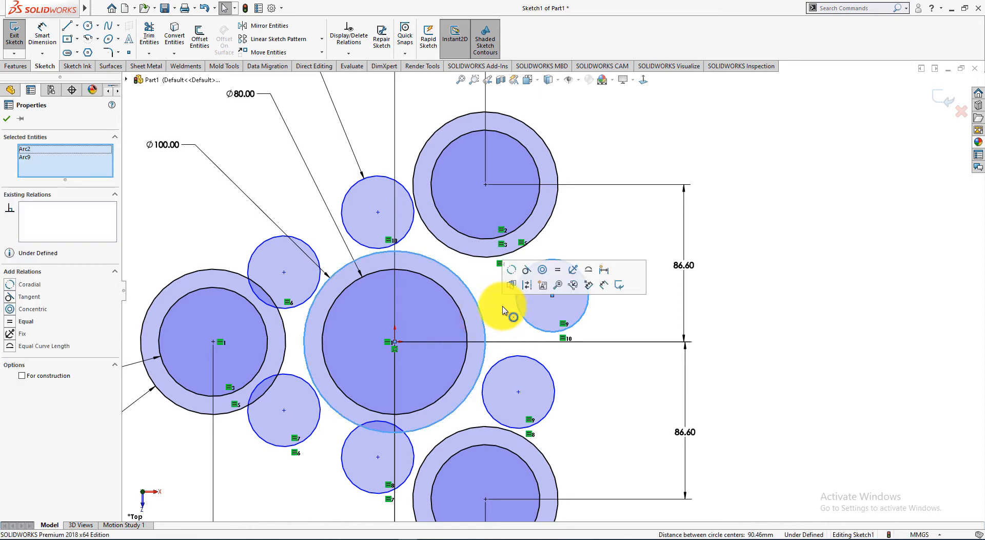
left_click(527, 269)
left_click(597, 312)
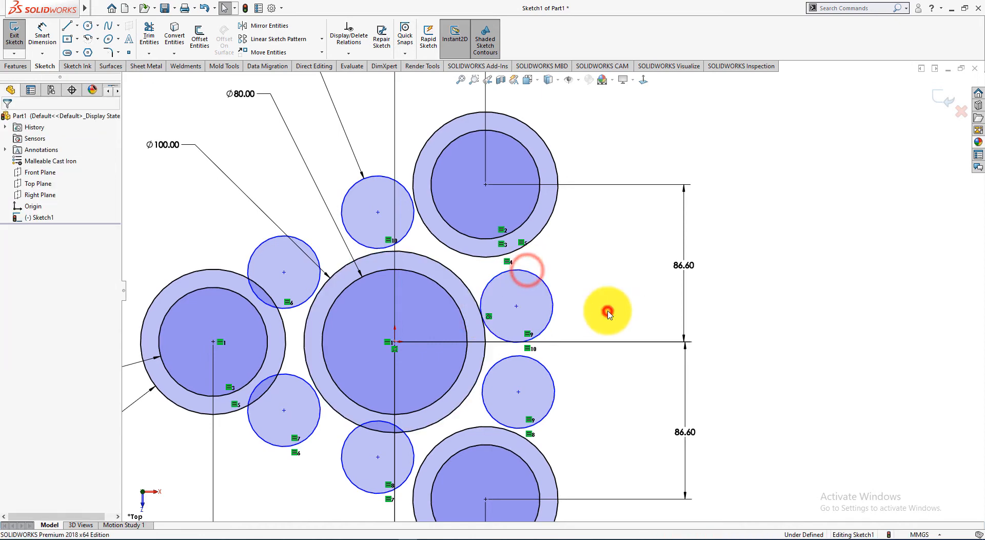
left_click(542, 281)
left_click(536, 237, "ctrl")
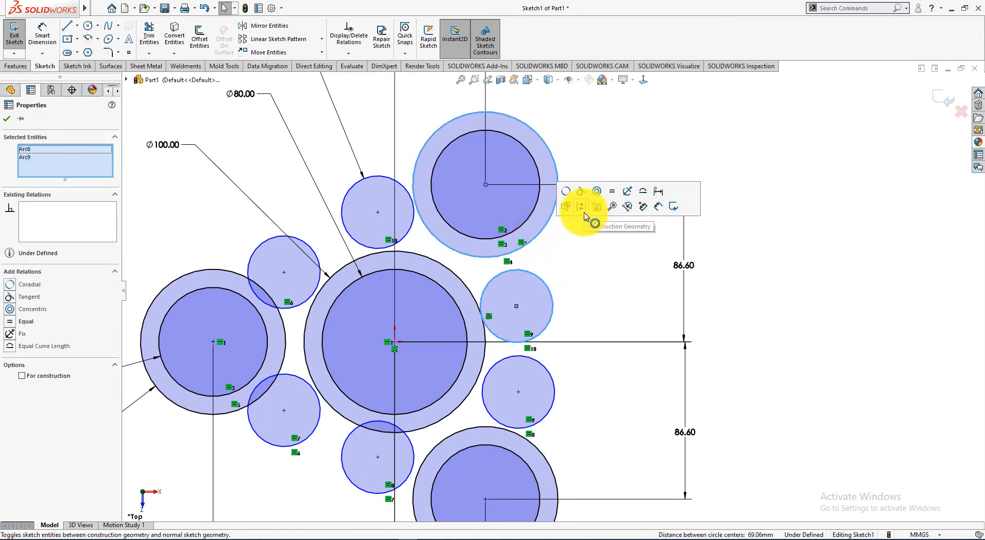
left_click(585, 195)
left_click(598, 394)
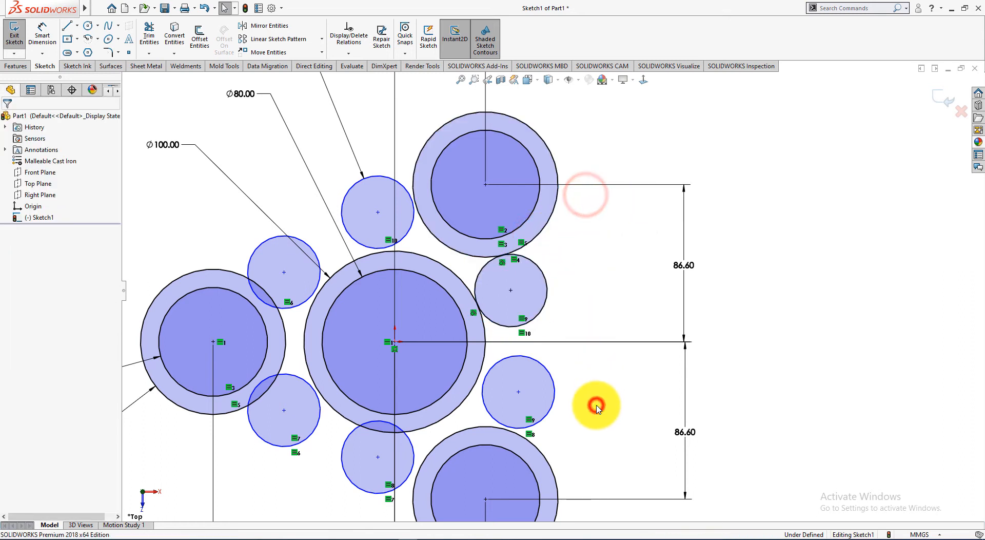
Make the lower-right small circle tangent to the outer circle of the lower-right ring and to the 100 mm central circle.
left_click(535, 425)
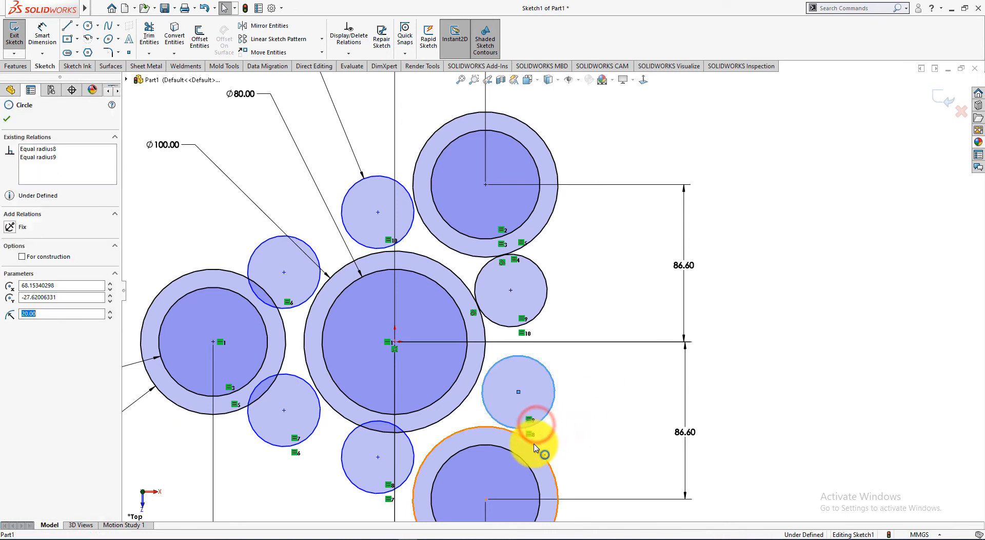
left_click(534, 444)
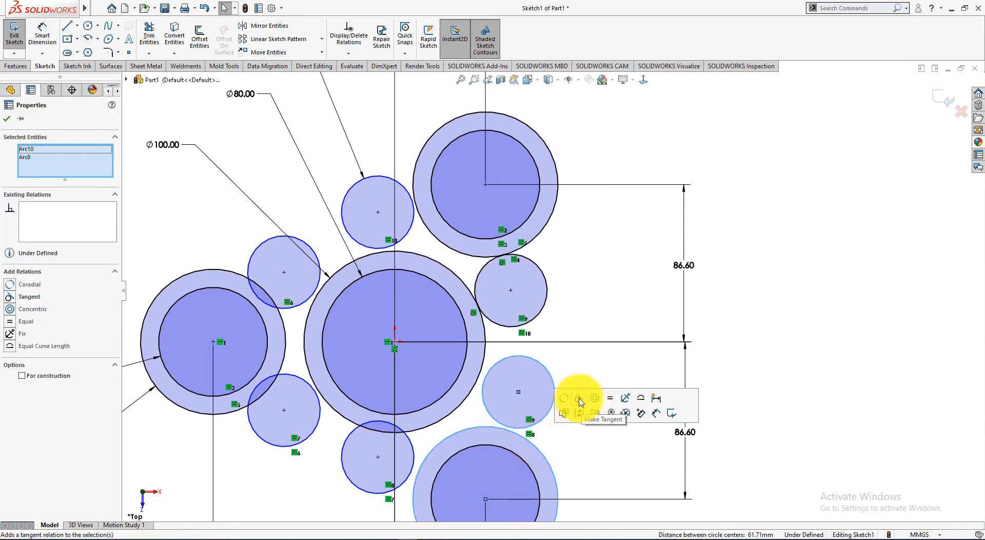
left_click(578, 398)
left_click(589, 475)
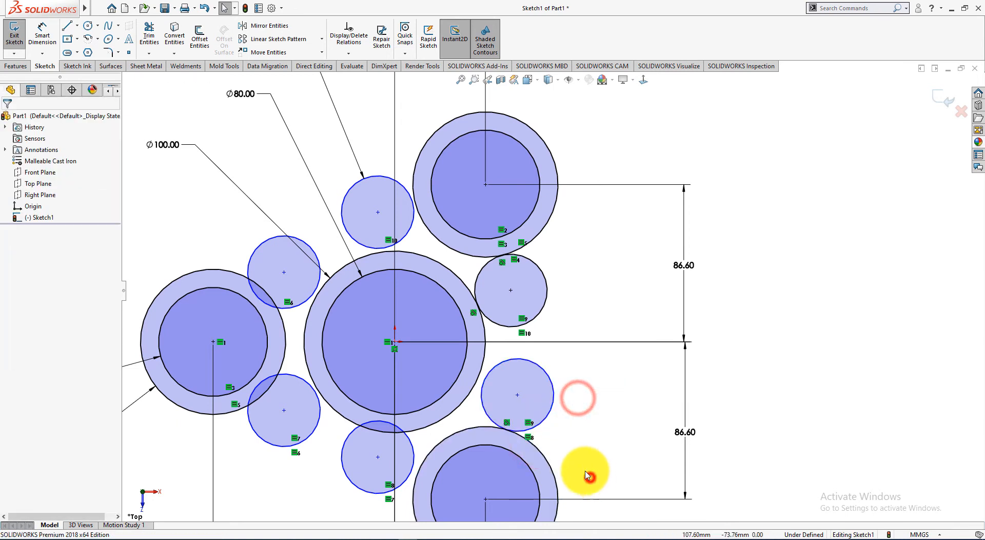
left_click(511, 362)
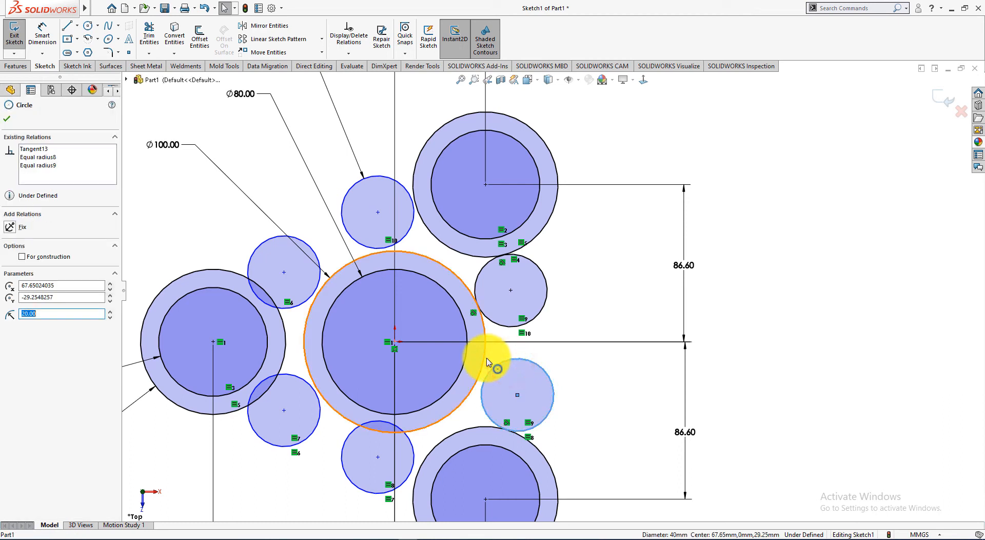
left_click(487, 357, "ctrl")
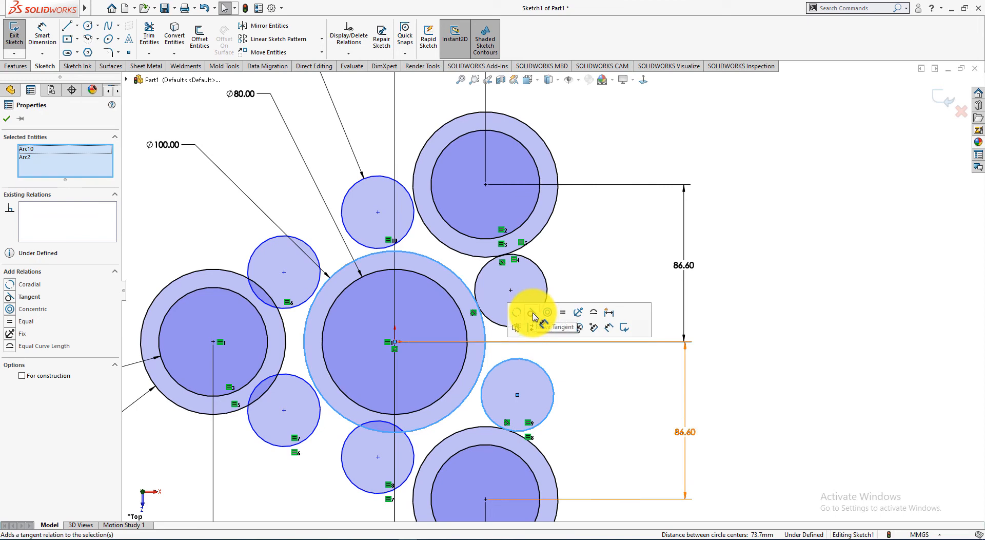
left_click(533, 315)
left_click(580, 413)
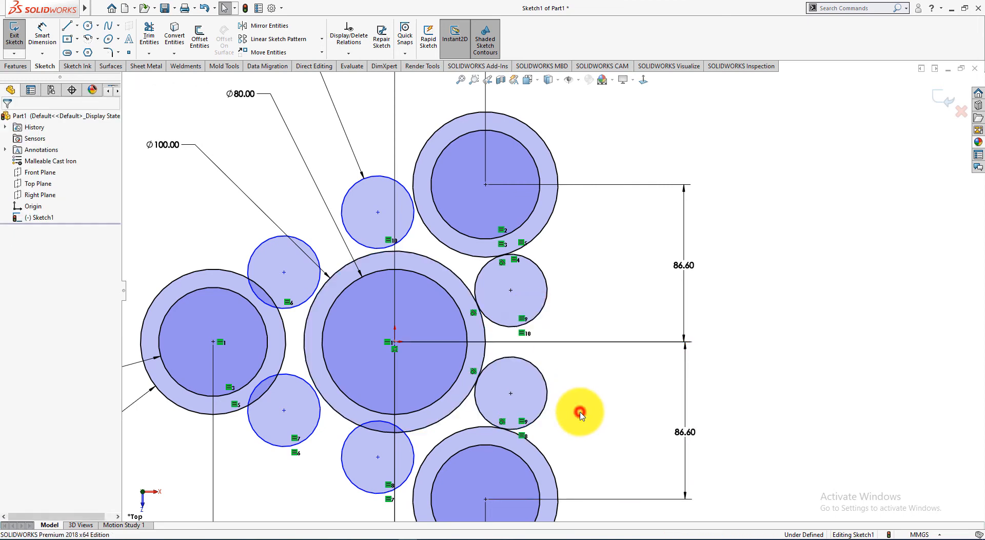
Make the small circle directly below the central ring tangent to the lower-right ring's outer circle and to the 100 mm central circle.
scroll(580, 410, "down", 2)
scroll(579, 411, "up", 3)
mouse_move(583, 403)
middle_mouse_down()
mouse_move(635, 377)
mouse_move(607, 394)
middle_mouse_up()
key("ctrl+8")
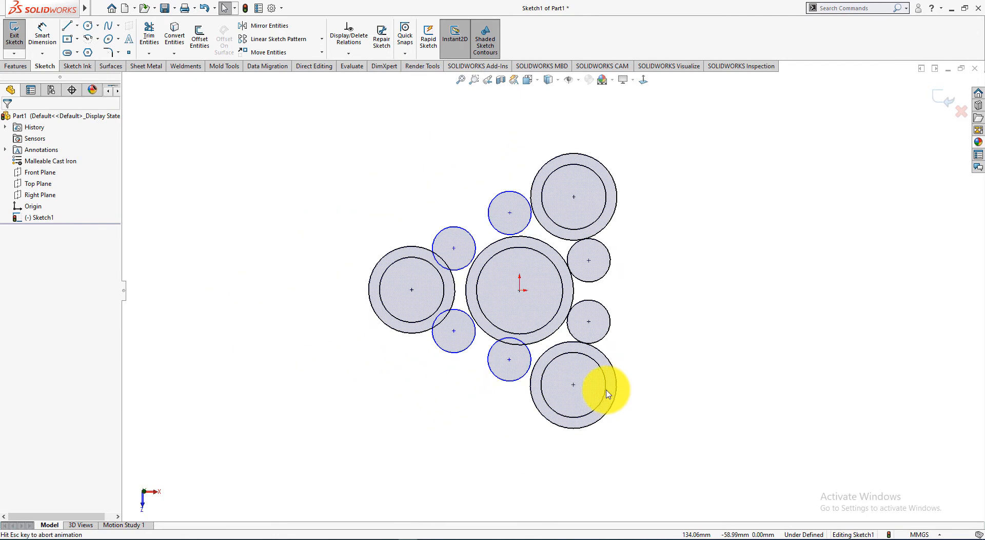
scroll(599, 328, "down", 5)
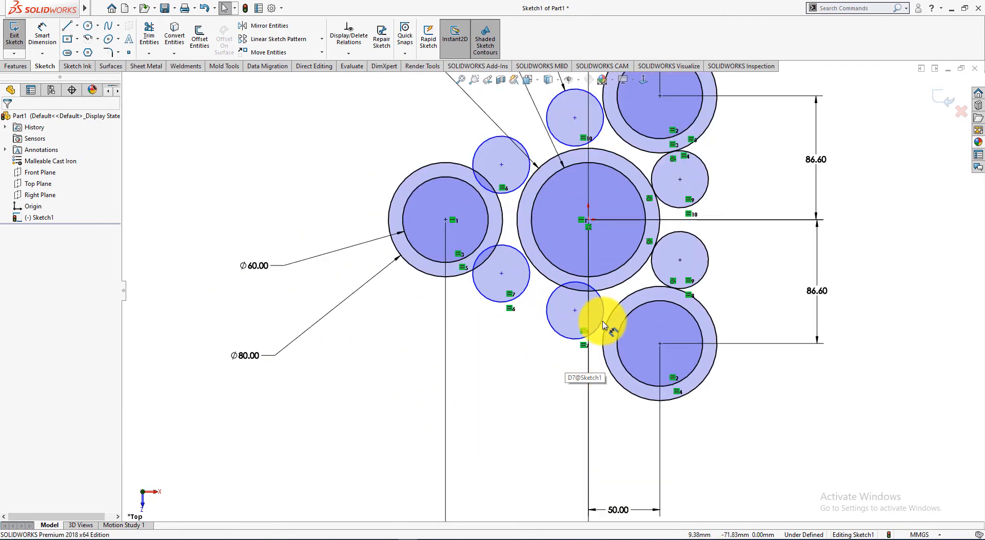
left_click(520, 365)
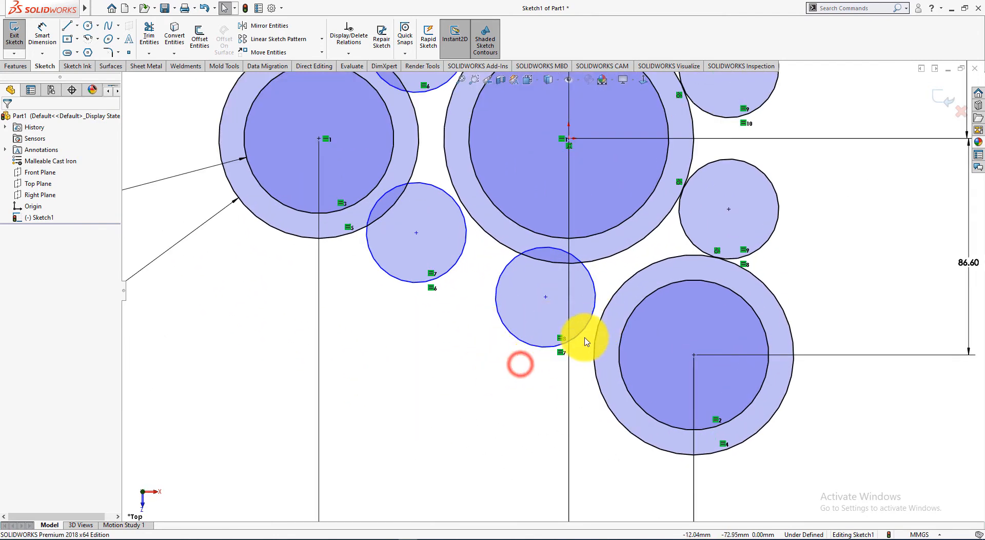
left_click(600, 324)
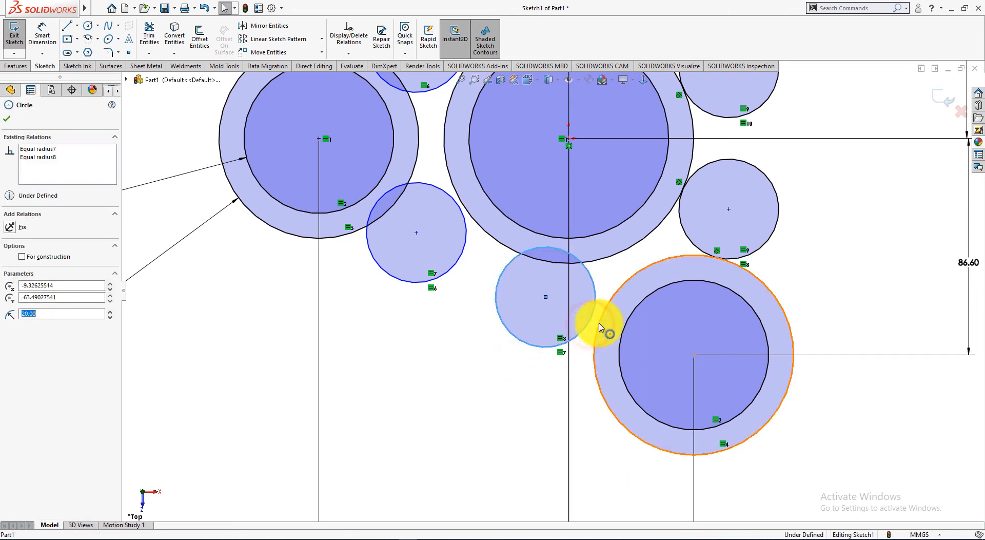
left_click(596, 323)
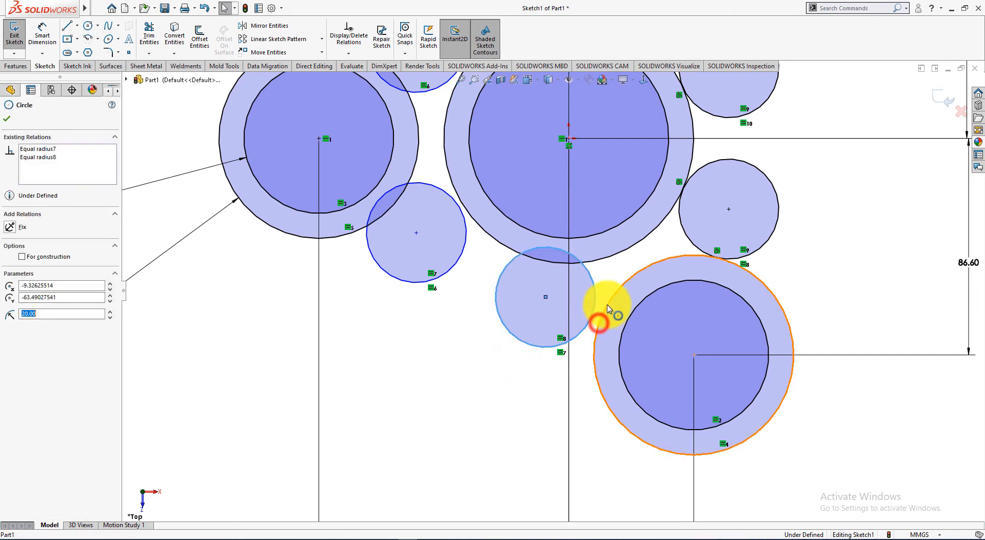
left_click(619, 276, "ctrl")
left_click(645, 278)
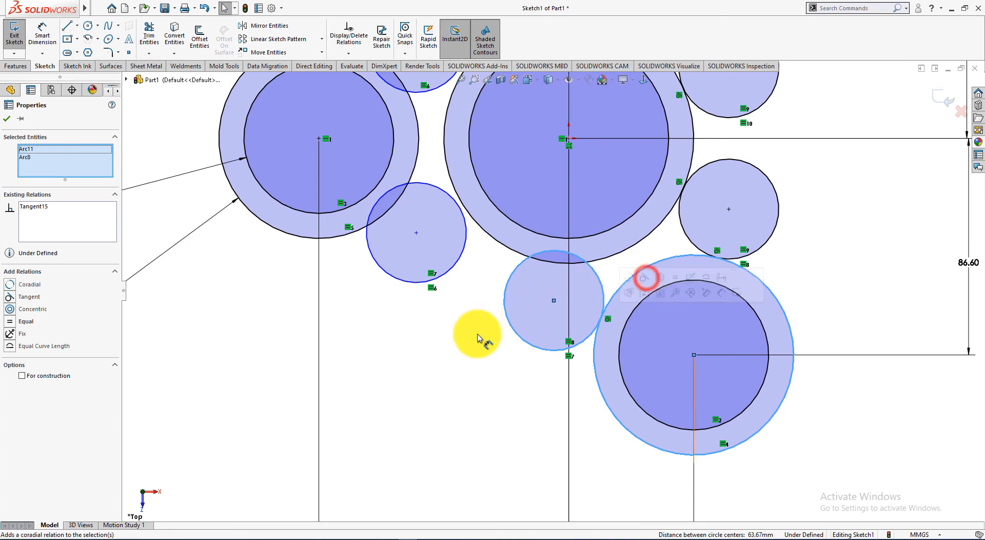
left_click(613, 267)
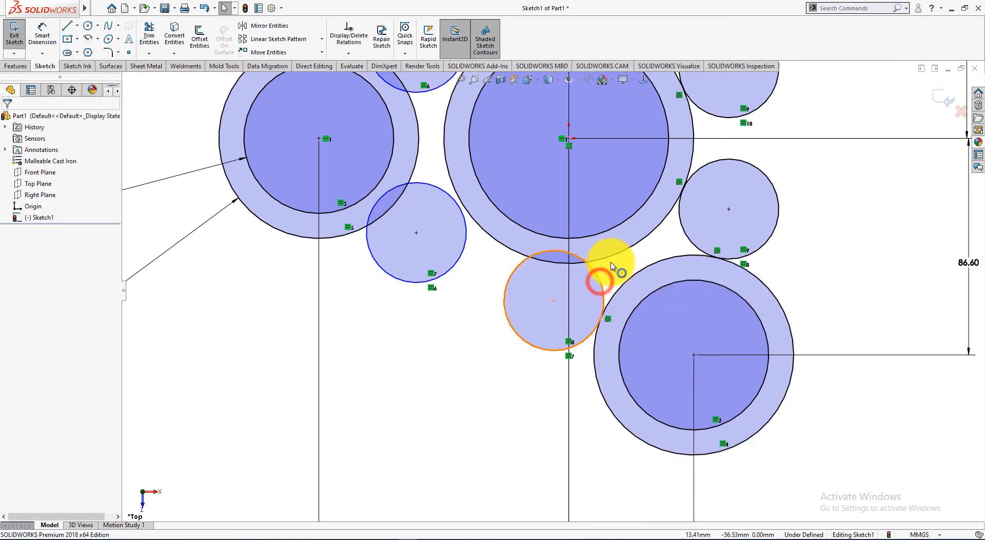
left_click(614, 257, "ctrl")
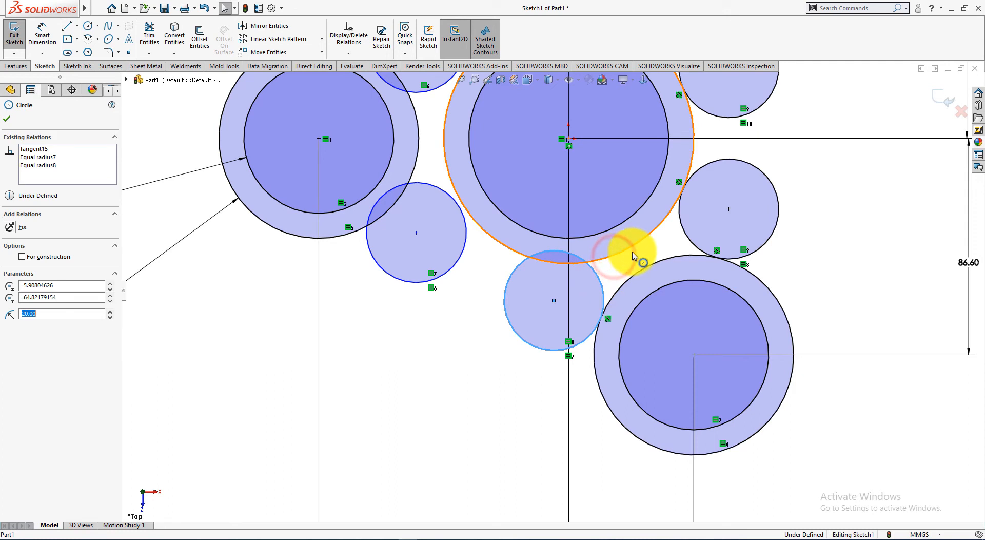
left_click(658, 211)
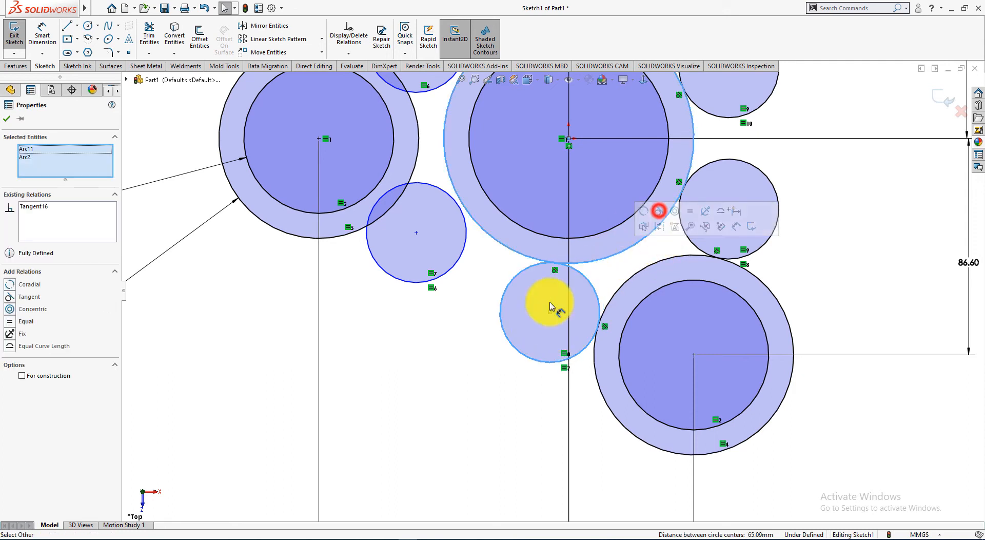
left_click(464, 336)
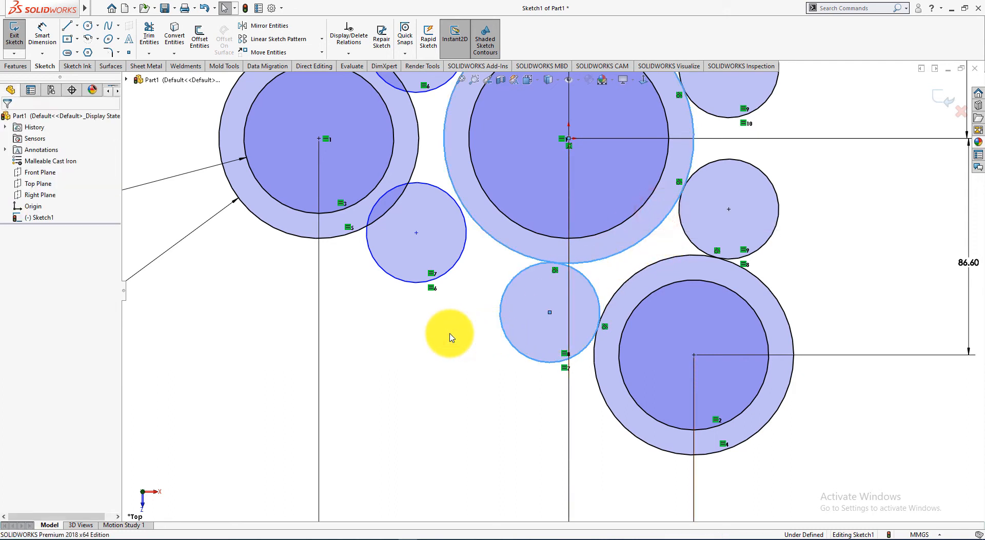
Make the lower-left small circle tangent to the 100 mm central circle and to the left ring's outer circle.
left_click(461, 250)
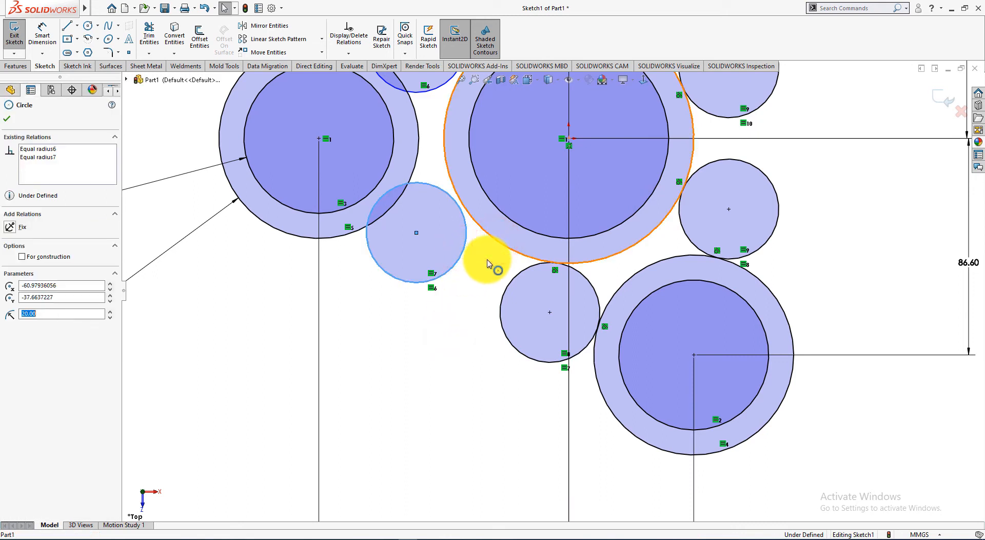
left_click(487, 261, "ctrl")
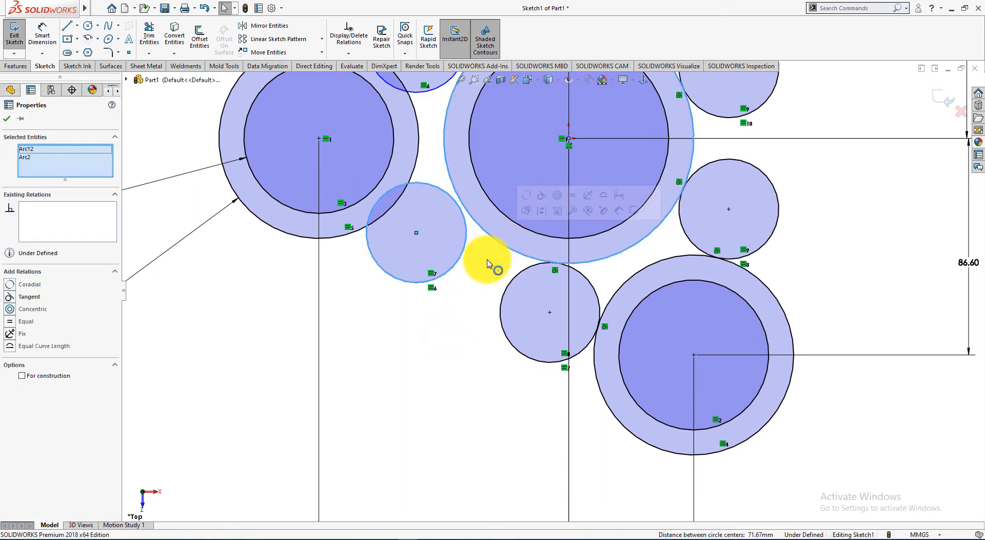
left_click(541, 200)
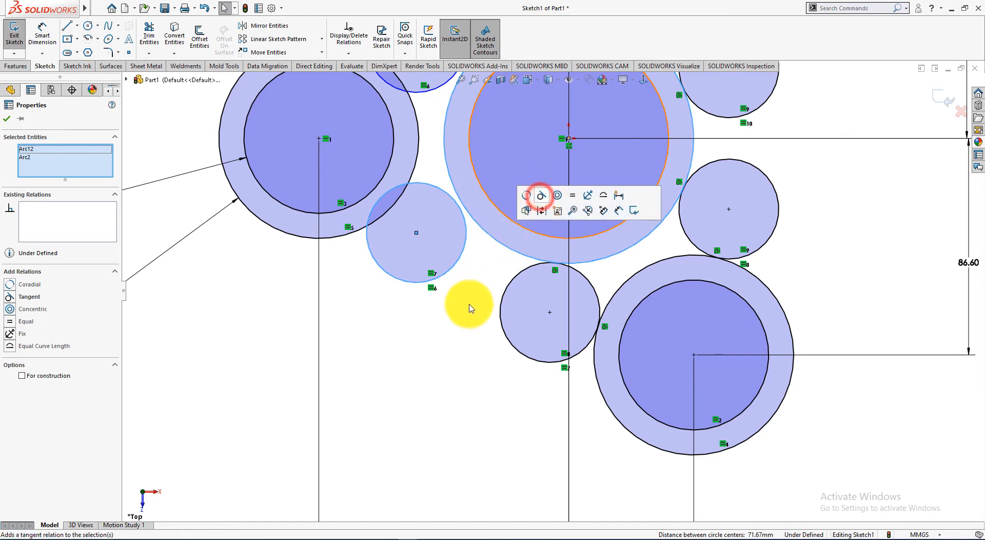
left_click(443, 356)
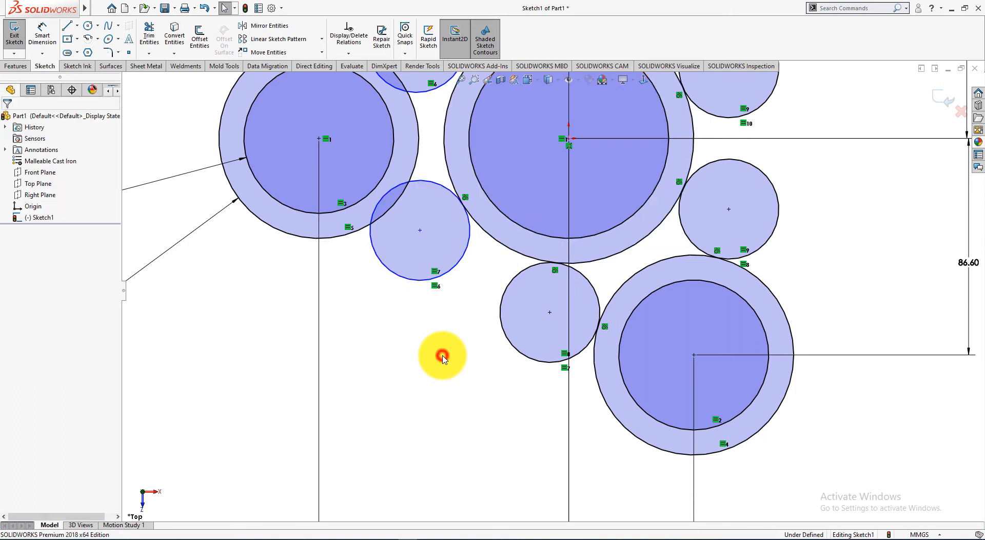
left_click(388, 273)
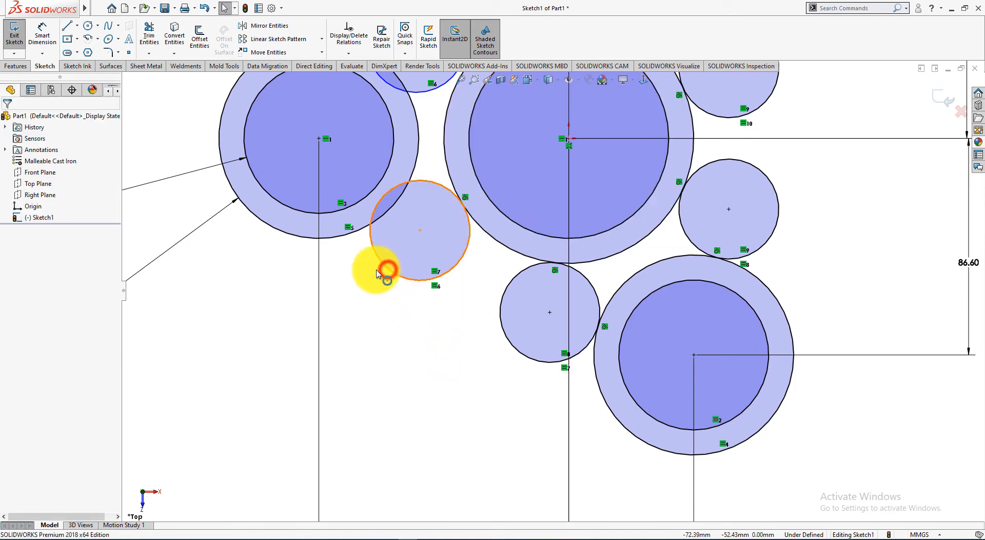
left_click(341, 239, "ctrl")
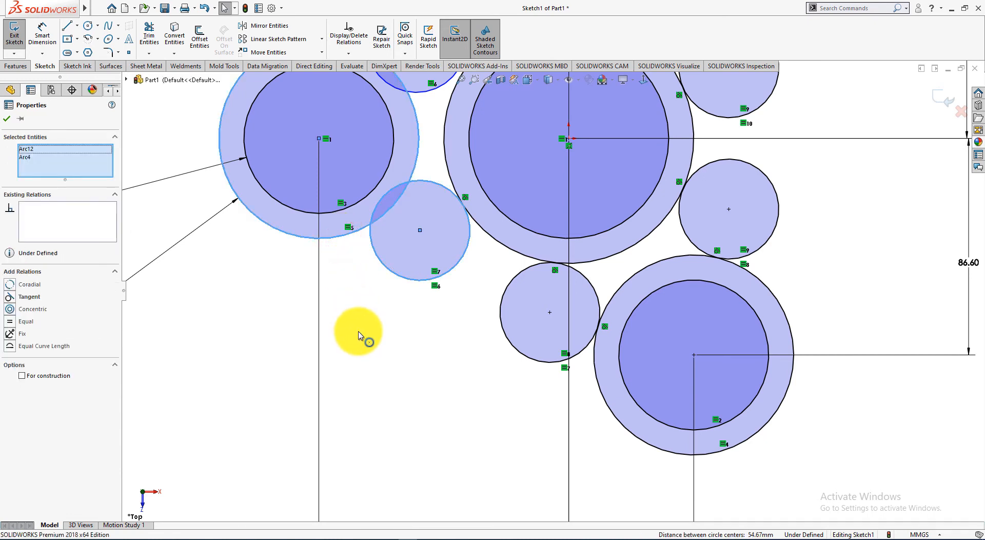
left_click(10, 298)
left_click(398, 361)
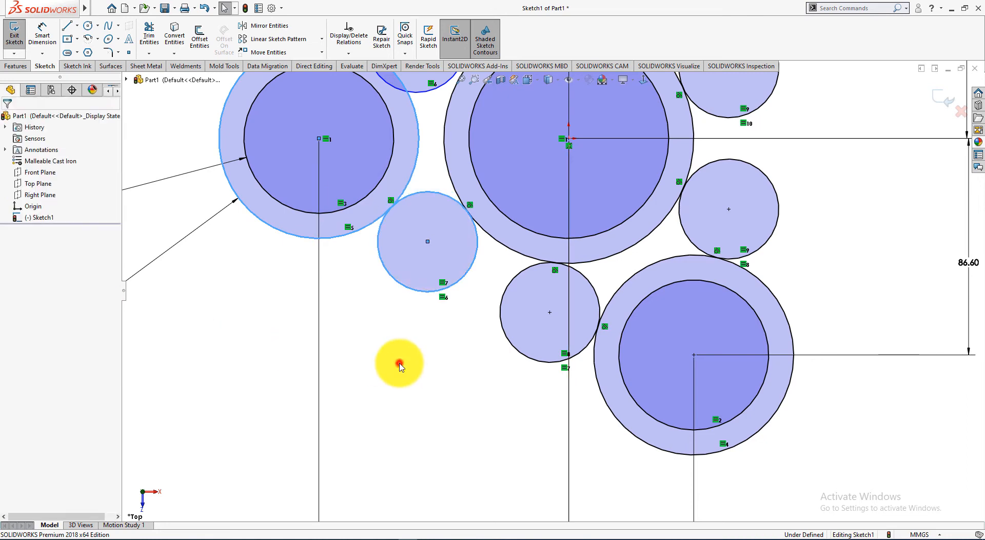
Make the small circle directly above the central ring tangent to the 100 mm central circle and to the upper-right ring's outer circle.
key("f")
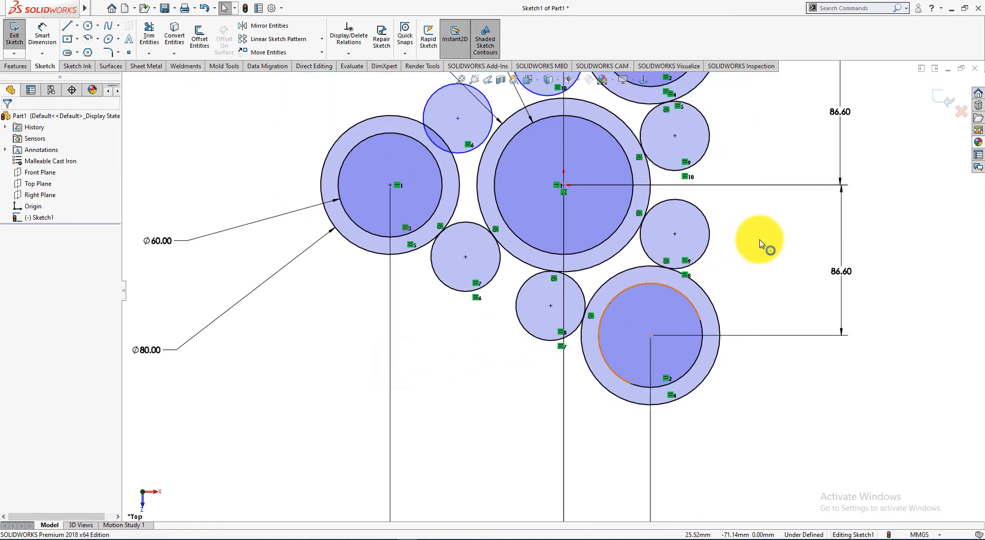
scroll(733, 232, "up", 1)
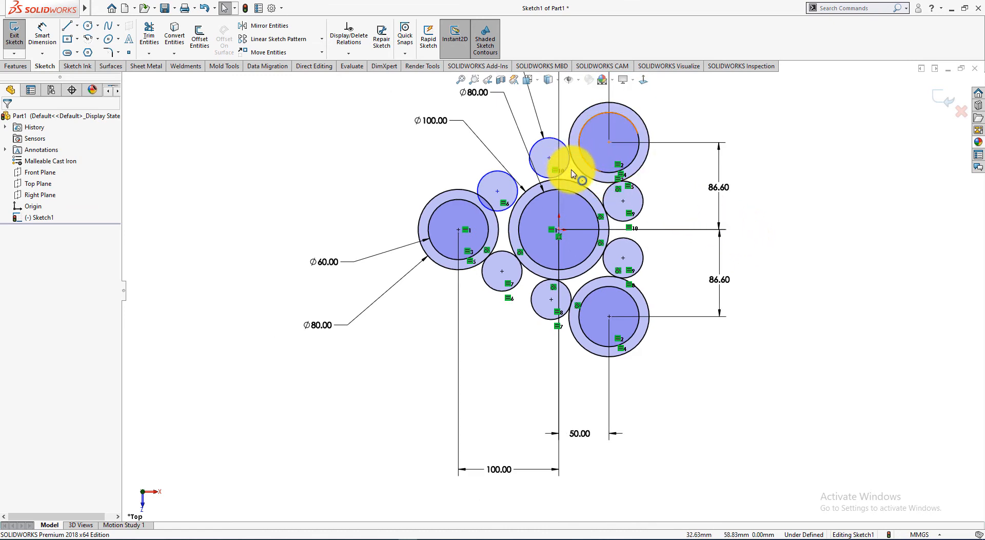
scroll(572, 174, "down", 1)
scroll(572, 173, "down", 5)
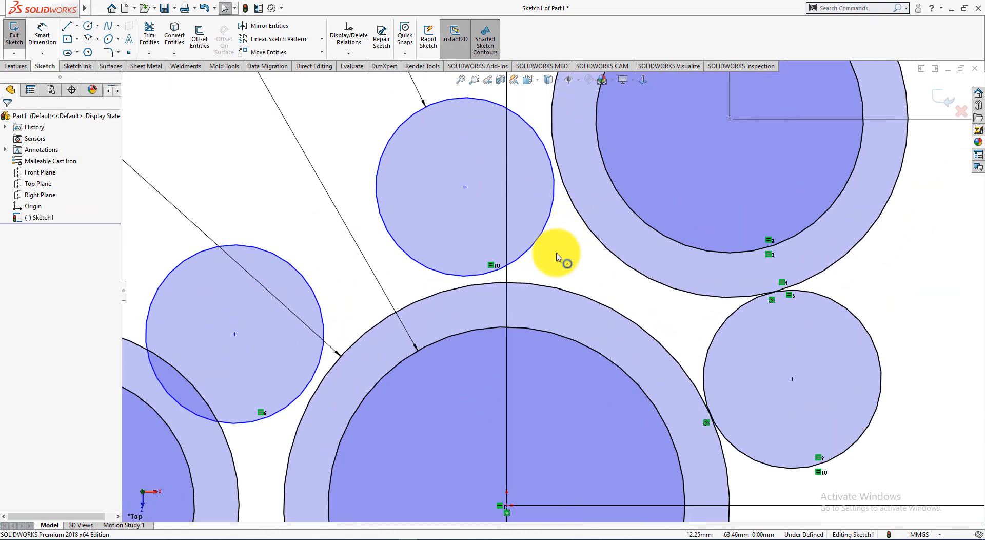
left_click(538, 286)
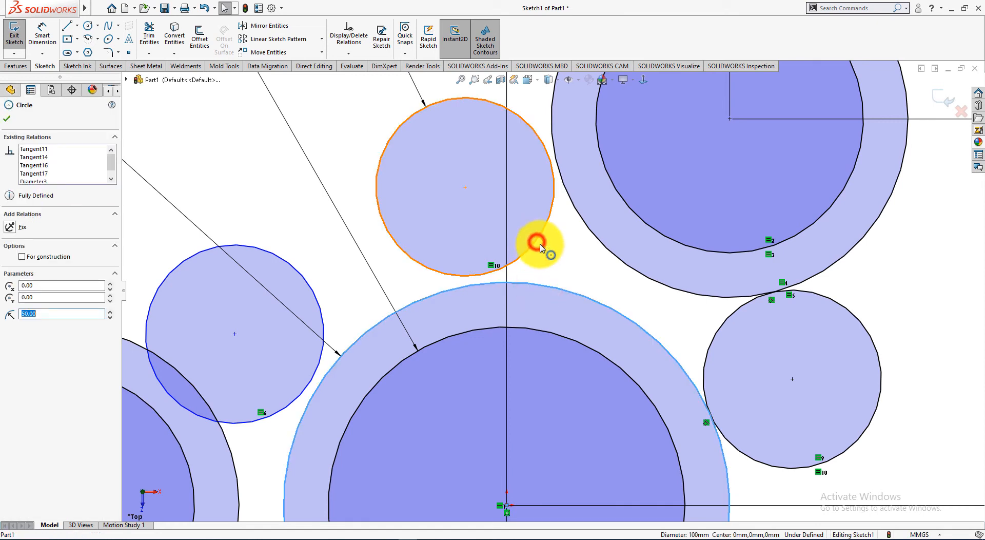
left_click(561, 258, "ctrl")
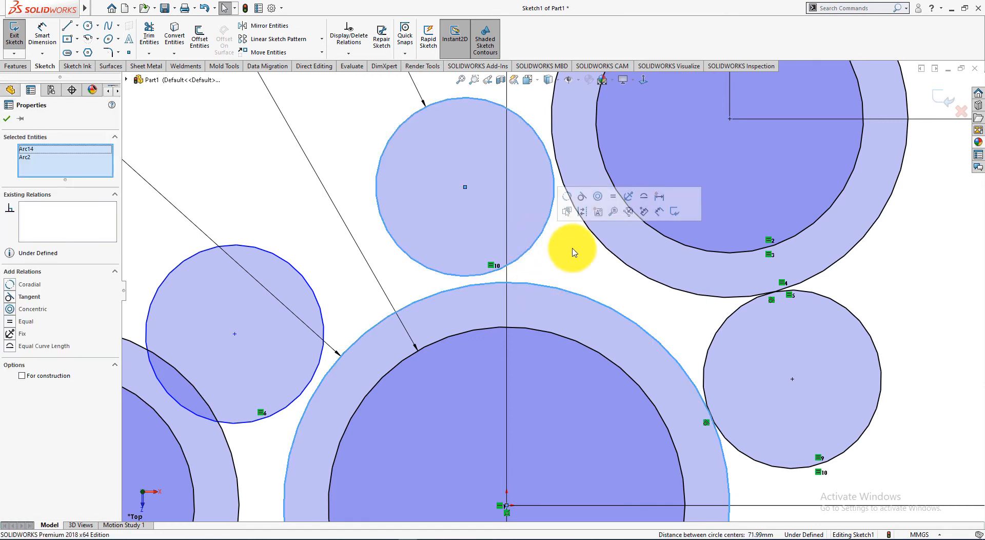
left_click(583, 199)
left_click(584, 261)
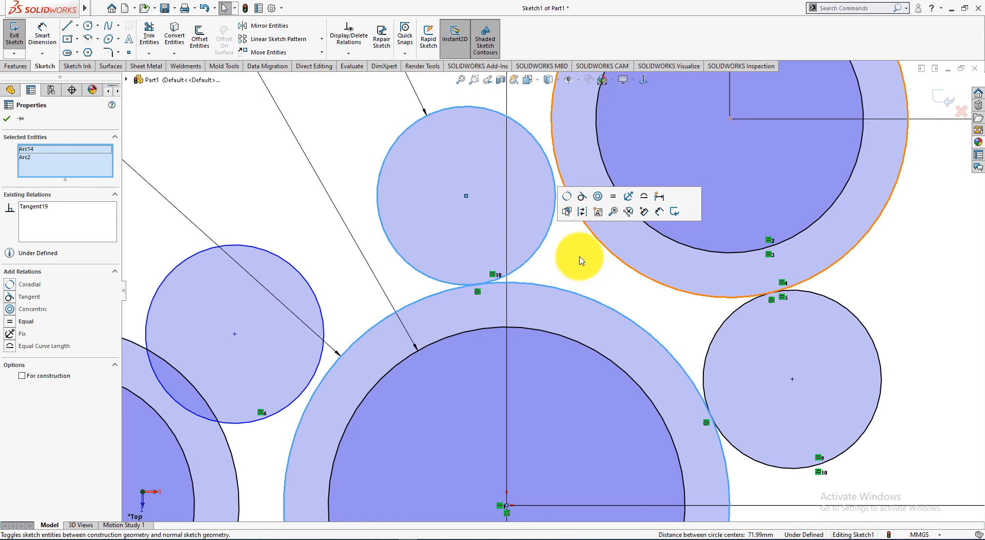
left_click(580, 257)
left_click(555, 214)
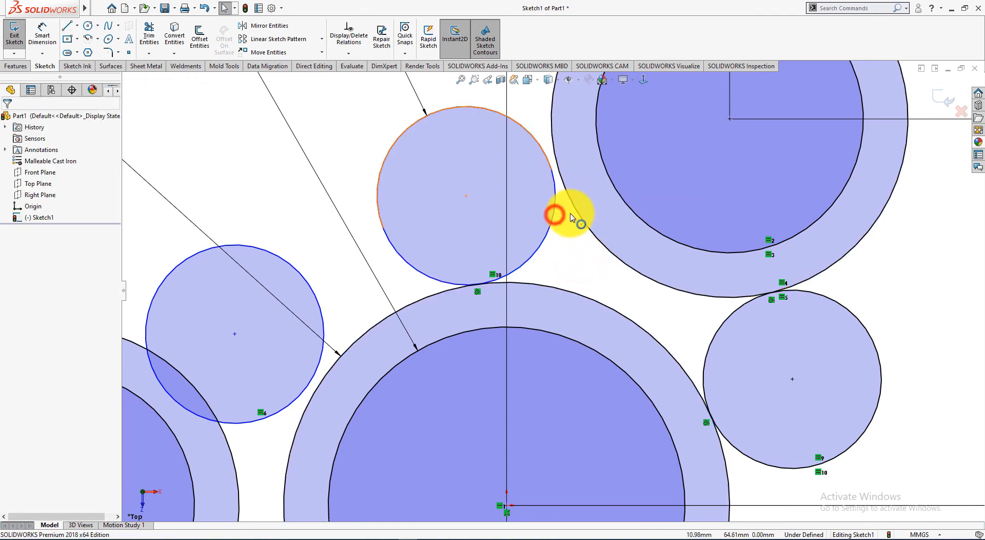
left_click(579, 212)
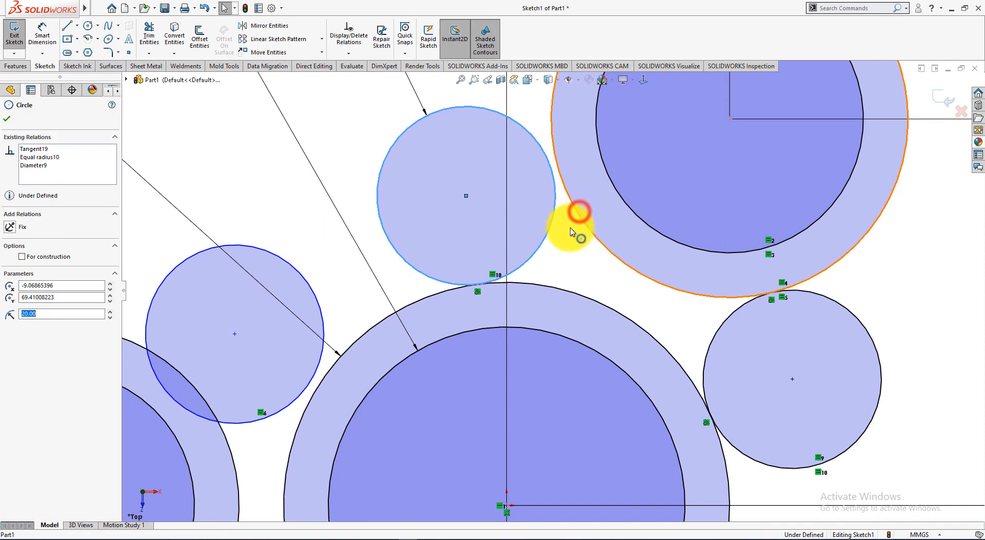
left_click(571, 237, "ctrl")
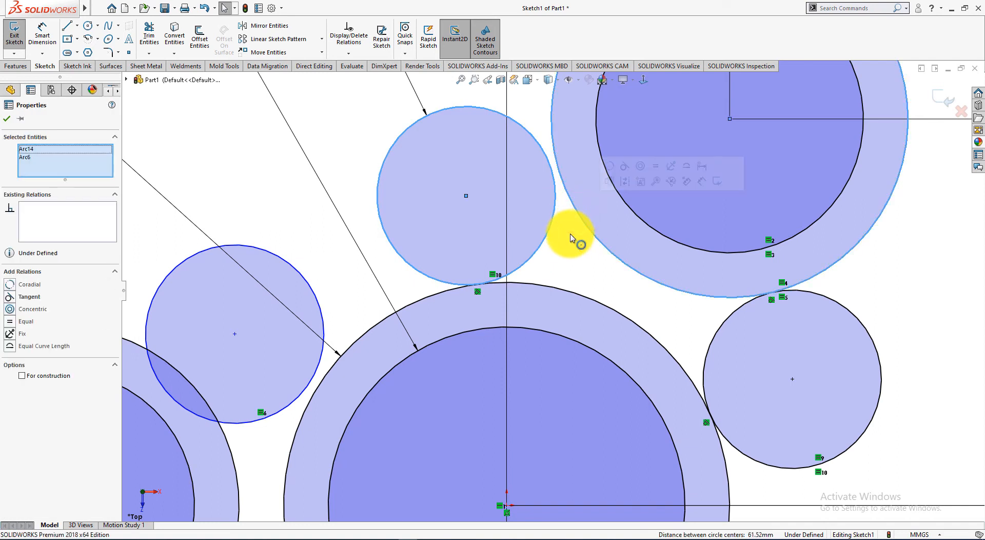
left_click(624, 166)
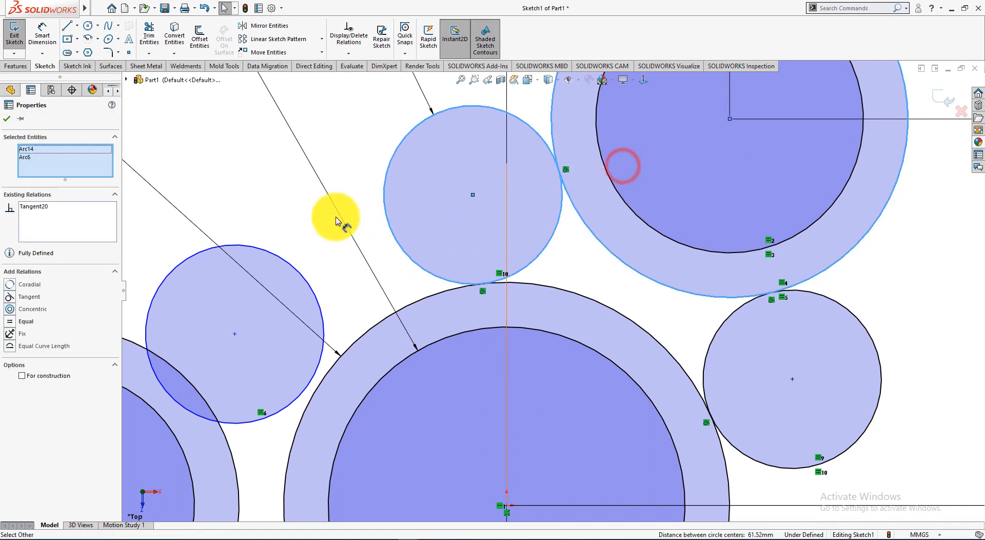
left_click(301, 220)
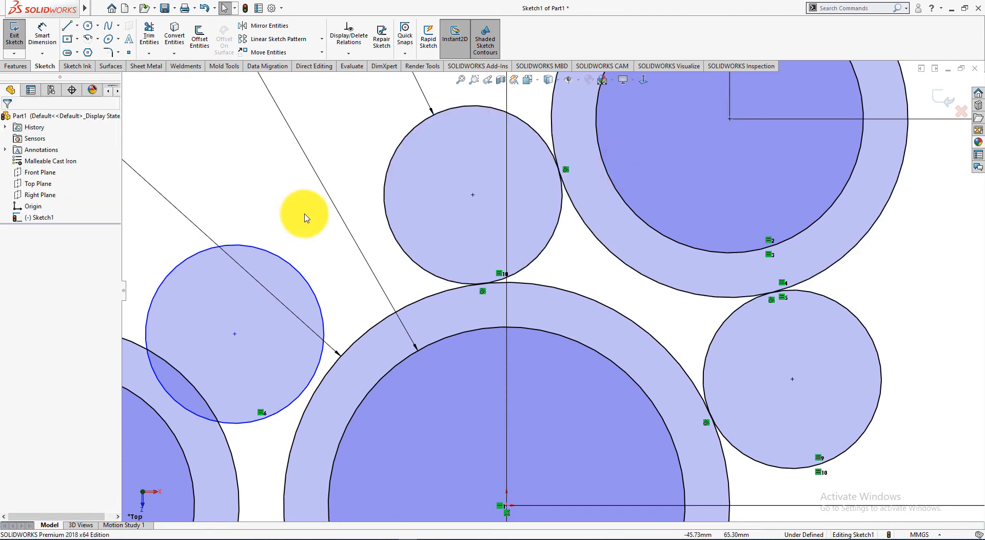
Make the upper-left small circle tangent to the 100 mm central circle and to the left ring's outer circle.
scroll(257, 216, "up", 4)
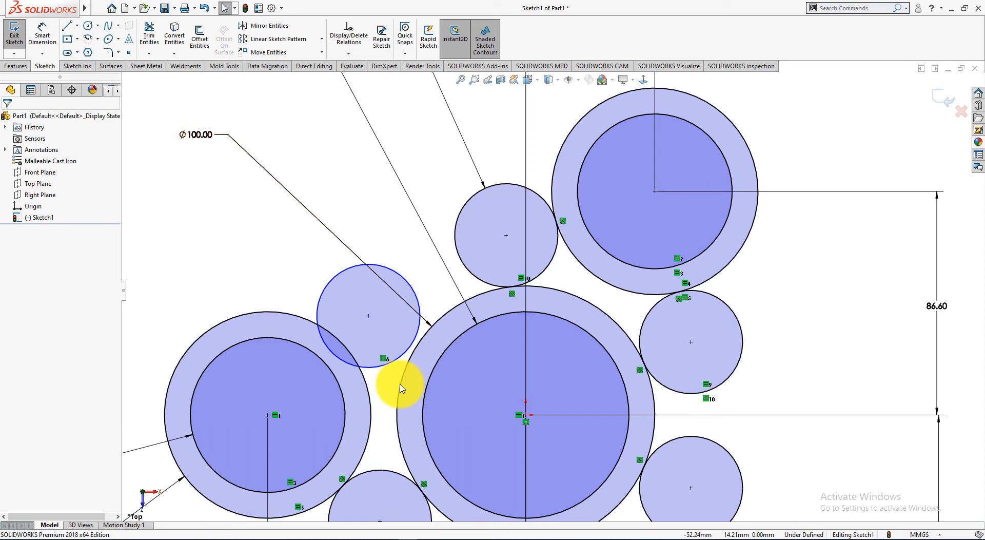
left_click(399, 384, "ctrl")
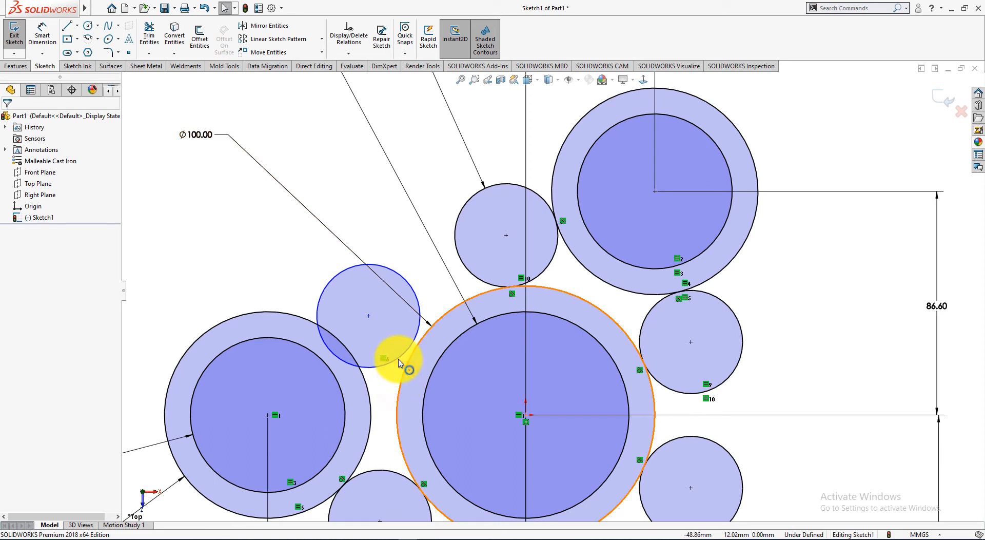
left_click(400, 361)
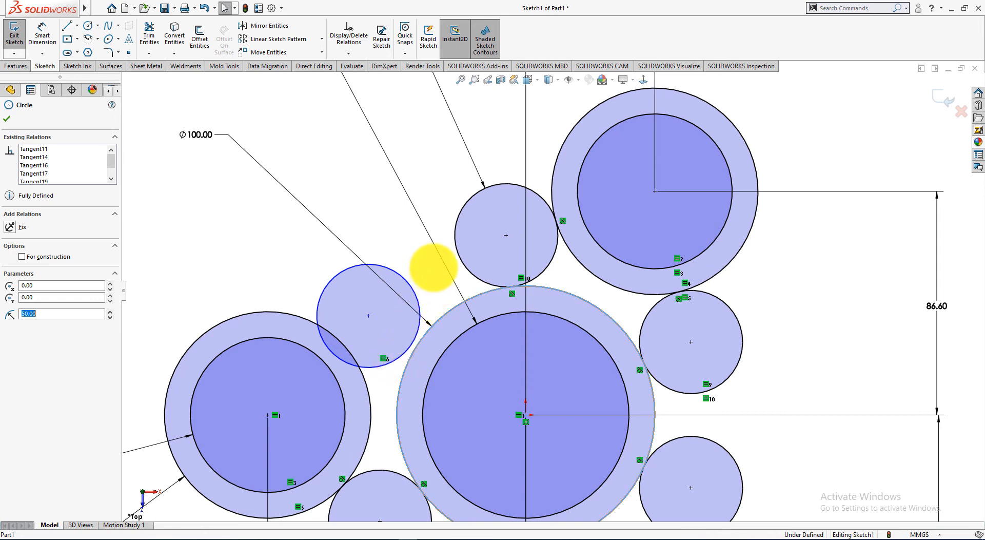
left_click(445, 311)
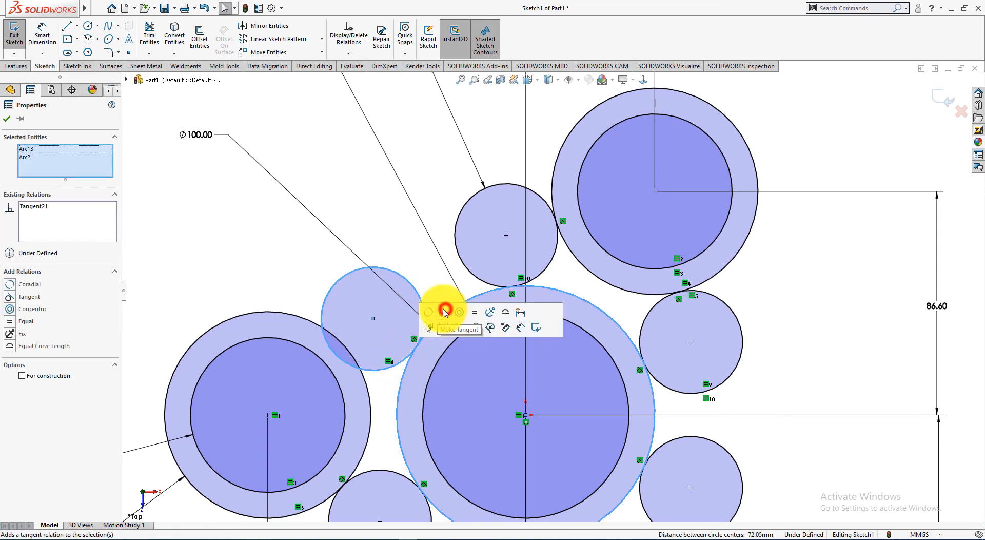
left_click(269, 214)
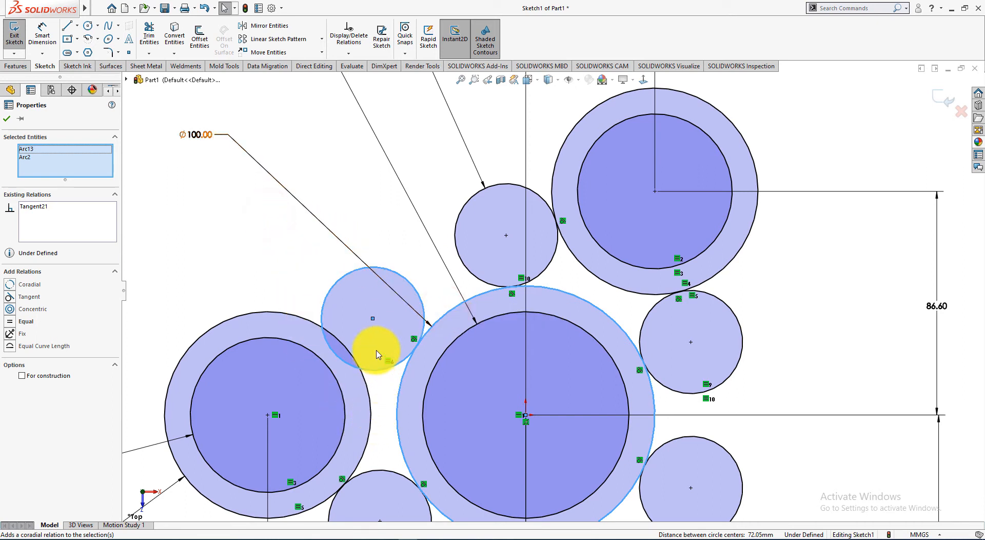
left_click(381, 407)
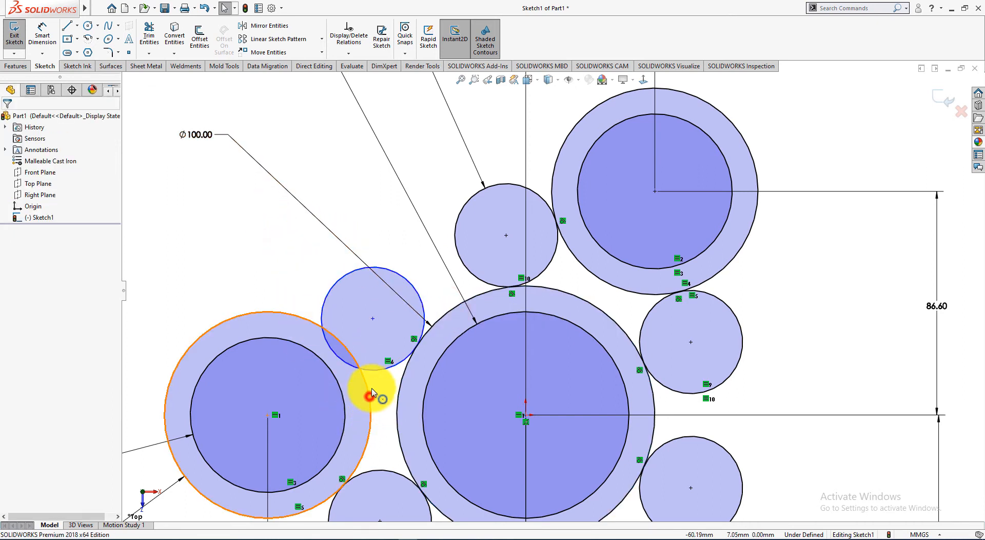
left_click(369, 395)
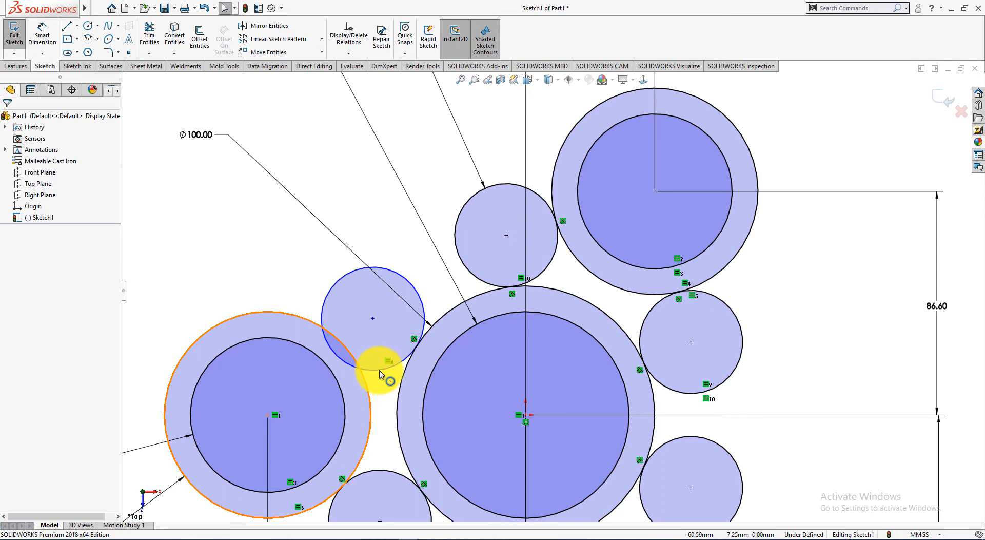
left_click(380, 375, "ctrl")
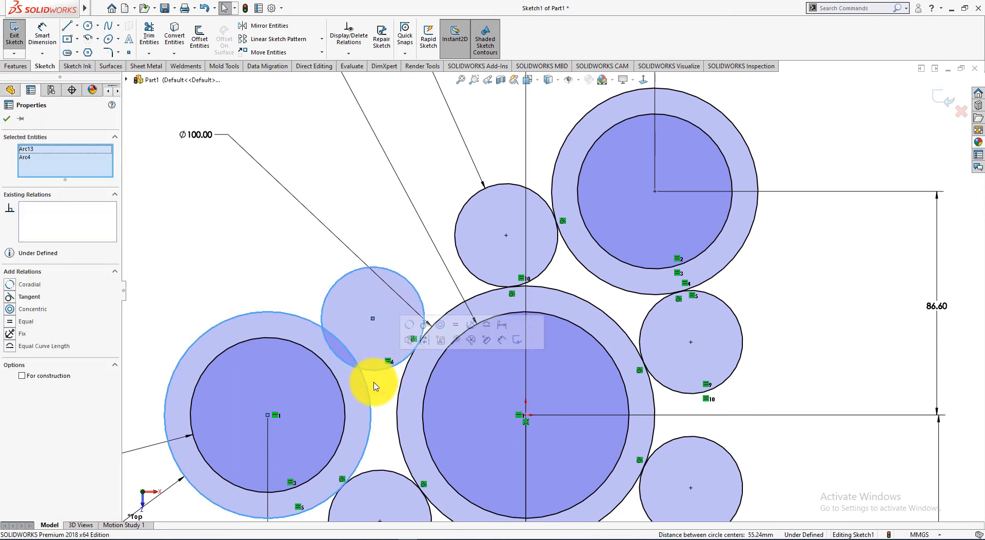
left_click(424, 324)
left_click(303, 233)
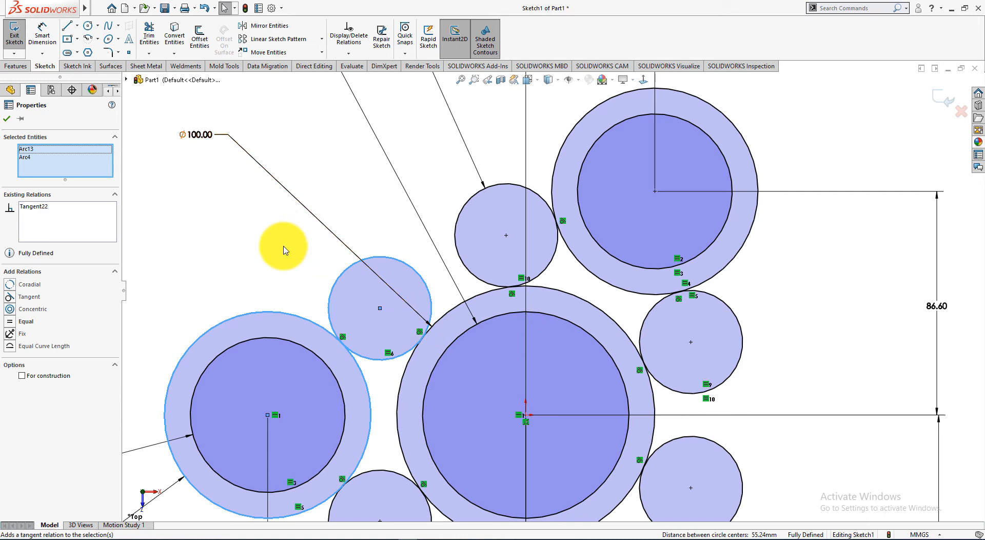
left_click(285, 250)
Check the exercise drawing in Photos and power-trim the outward portions of all six 40 mm circles, leaving the concave arcs joining the rings.
key("f")
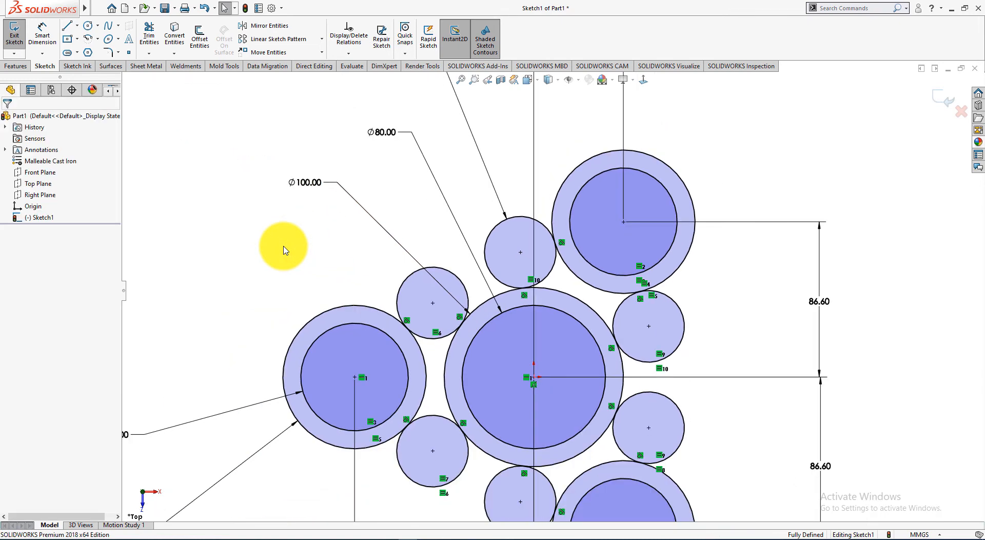
key("alt+Tab")
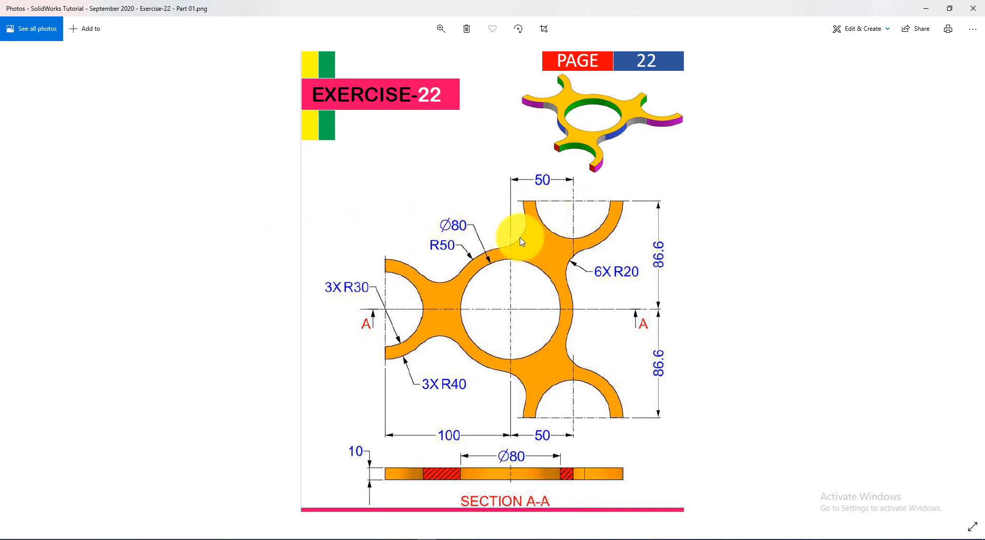
key("alt+Tab")
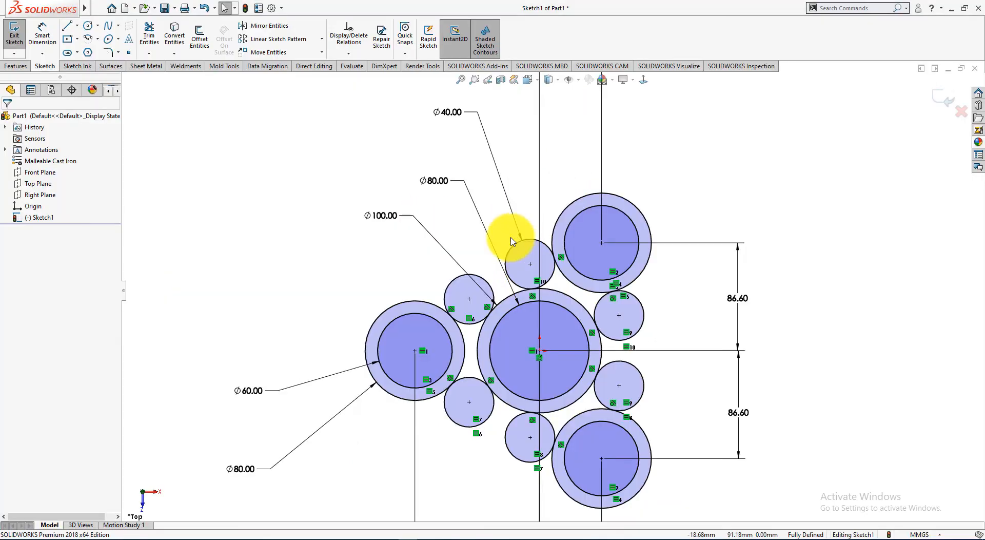
left_click(151, 35)
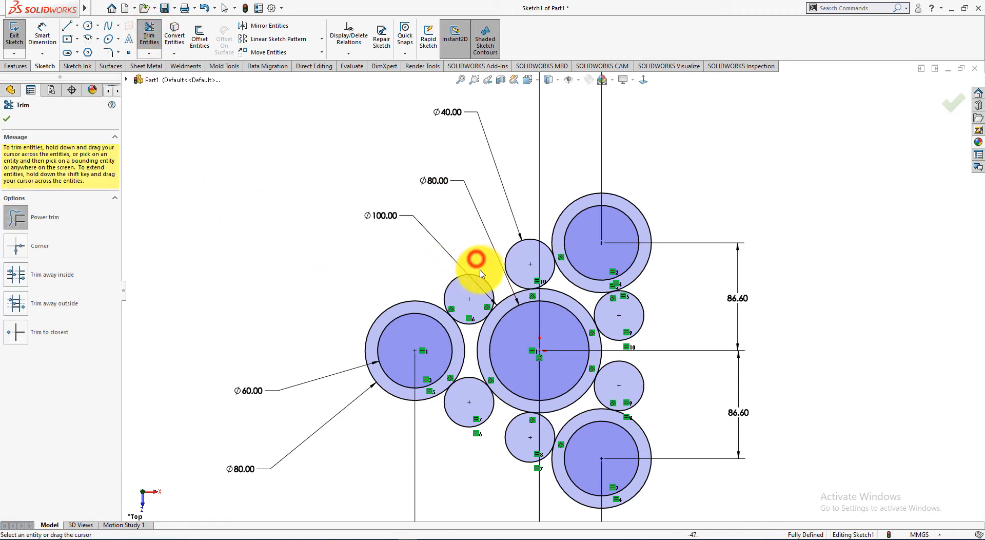
mouse_move(481, 274)
left_mouse_down()
mouse_move(477, 266)
mouse_move(502, 246)
mouse_move(522, 260)
left_mouse_up()
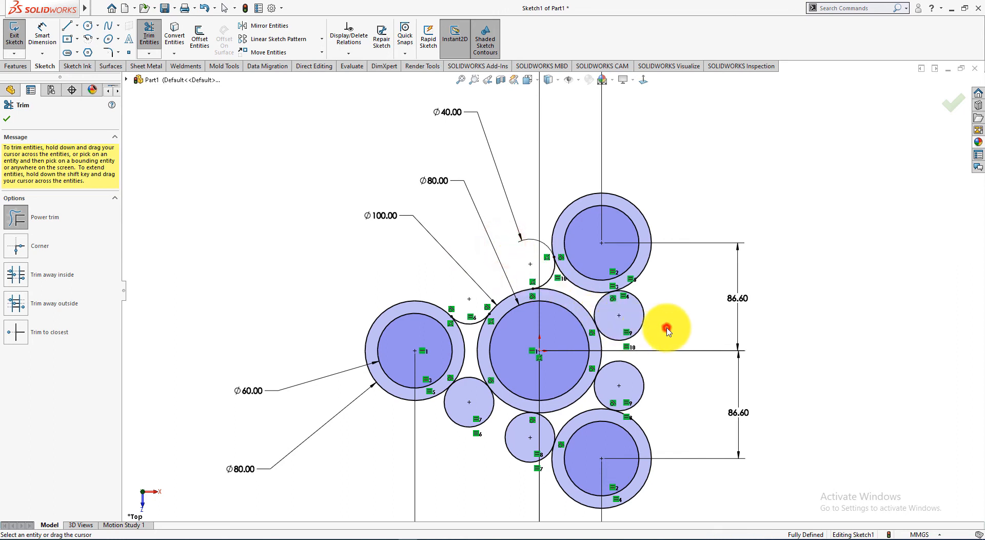
mouse_move(647, 330)
left_mouse_down()
mouse_move(660, 391)
mouse_move(649, 391)
left_mouse_up()
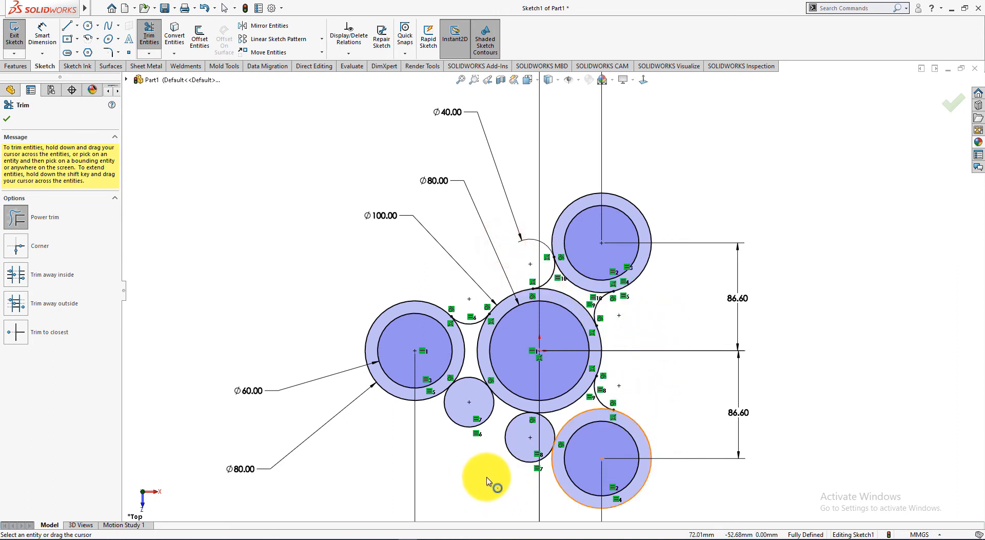
mouse_move(487, 477)
left_mouse_down()
mouse_move(521, 460)
mouse_move(500, 469)
mouse_move(494, 446)
mouse_move(506, 440)
mouse_move(488, 419)
left_mouse_up()
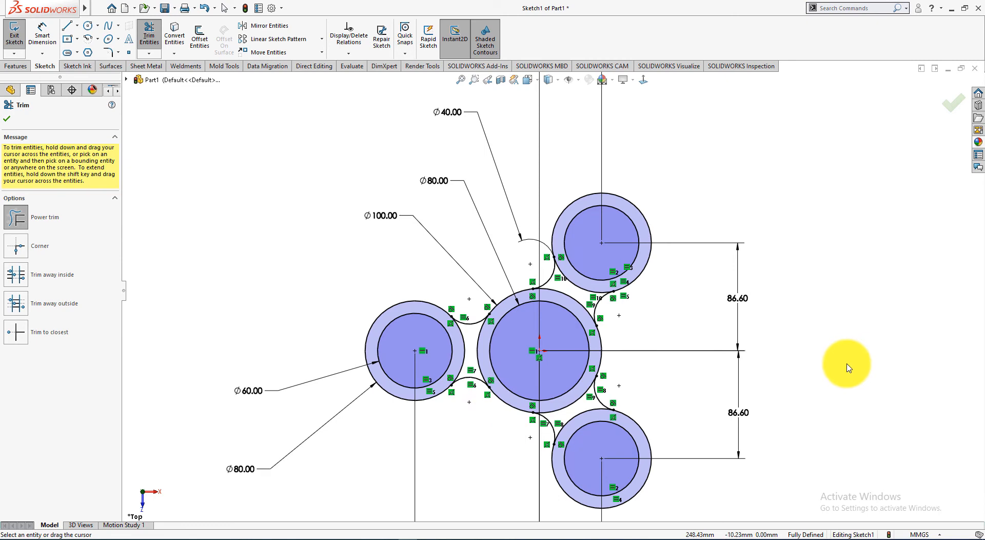
Consult the exercise drawing in Photos and draw a horizontal construction centerline across the full outer diameter of the upper-right ring.
key("alt+Tab")
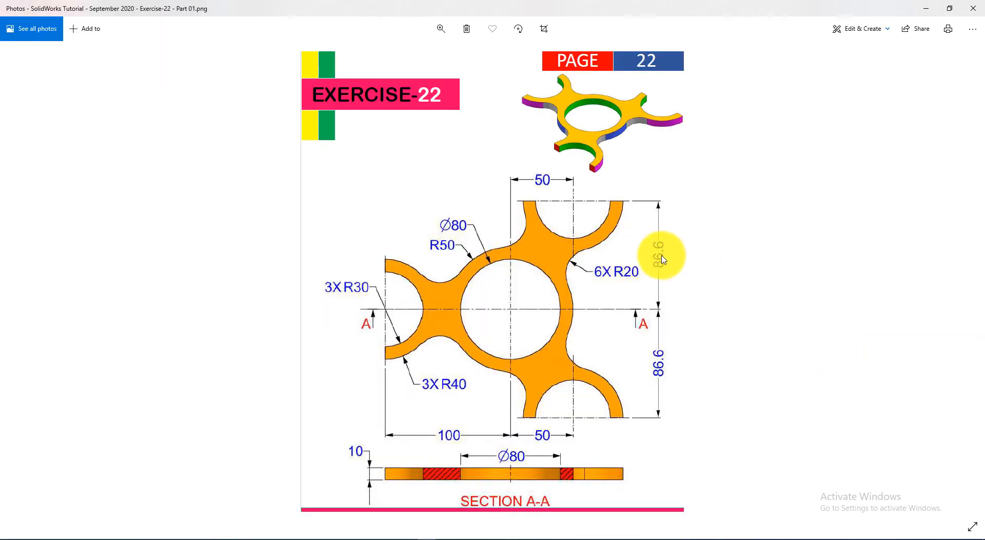
key("alt+Tab")
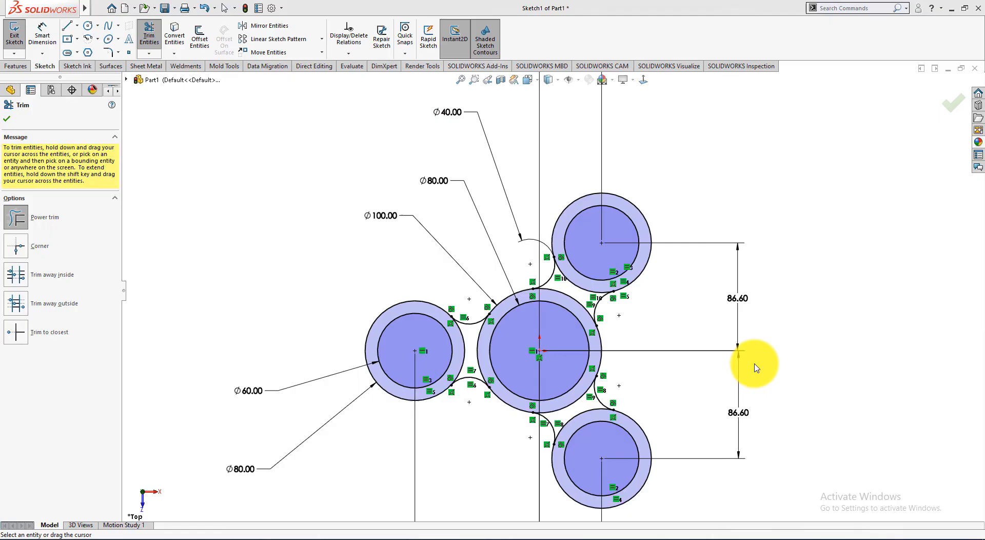
left_click(77, 25)
left_click(85, 45)
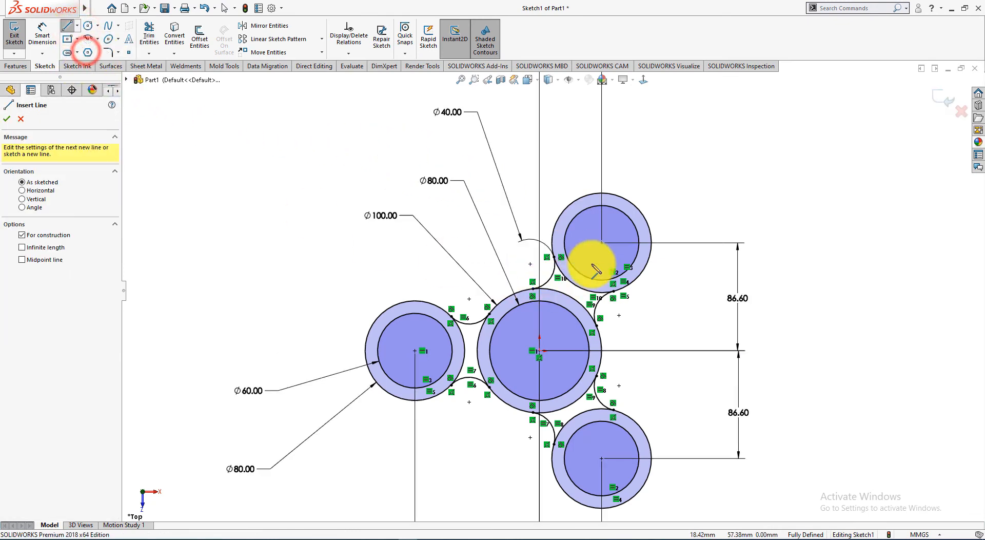
left_click(552, 243)
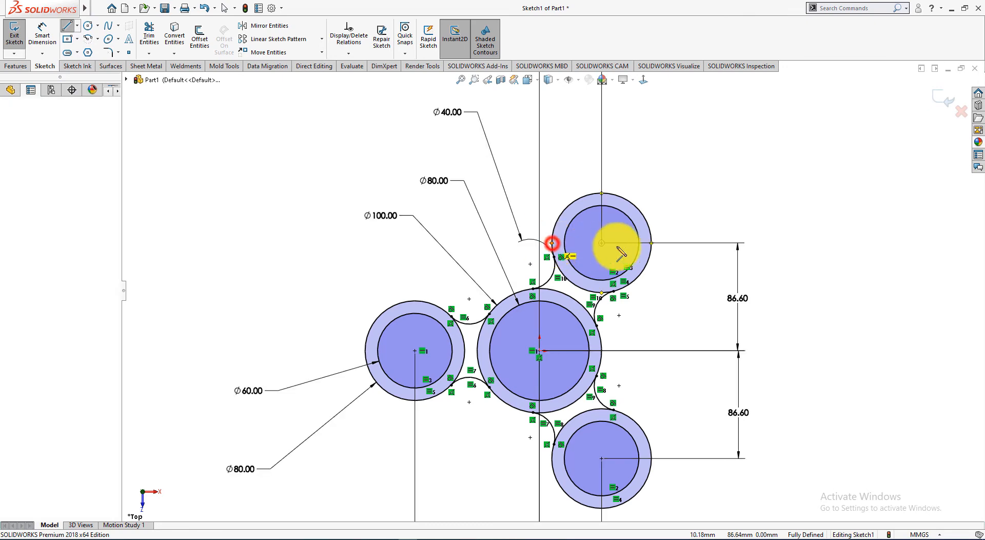
left_click(651, 243)
right_click(724, 202)
left_click(730, 208)
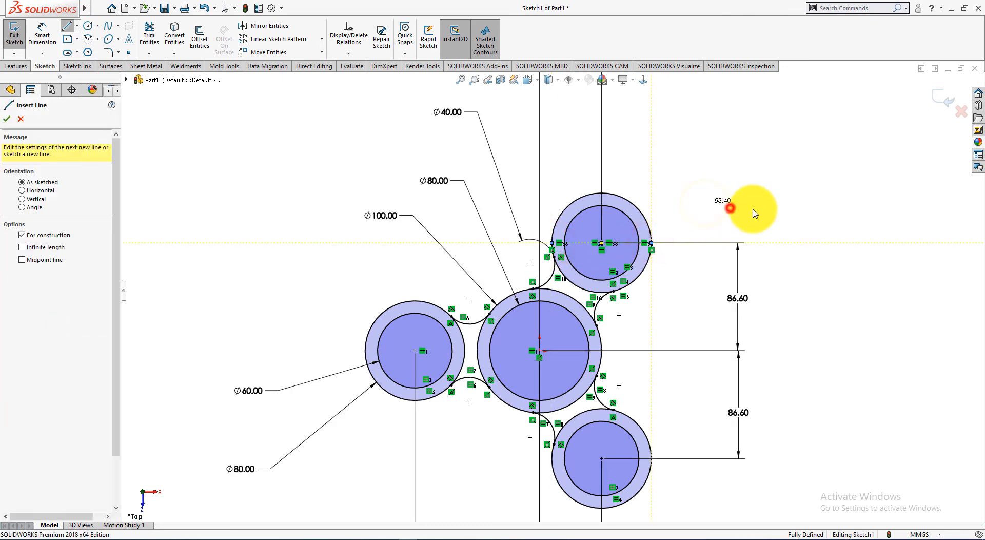
Consult the exercise drawing in Photos and draw a horizontal construction centerline across the full outer diameter of the lower-right ring.
right_click(856, 320)
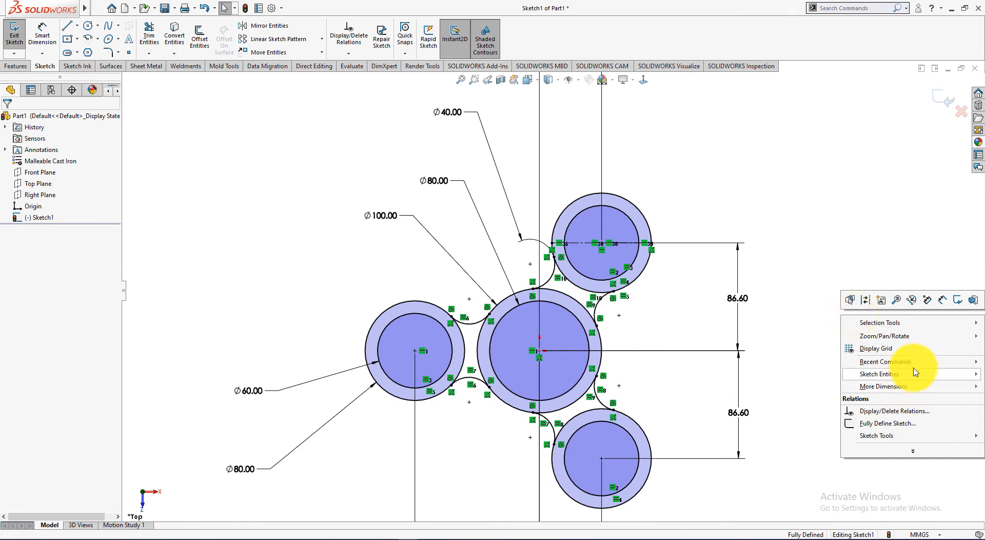
mouse_move(916, 368)
left_click(796, 365)
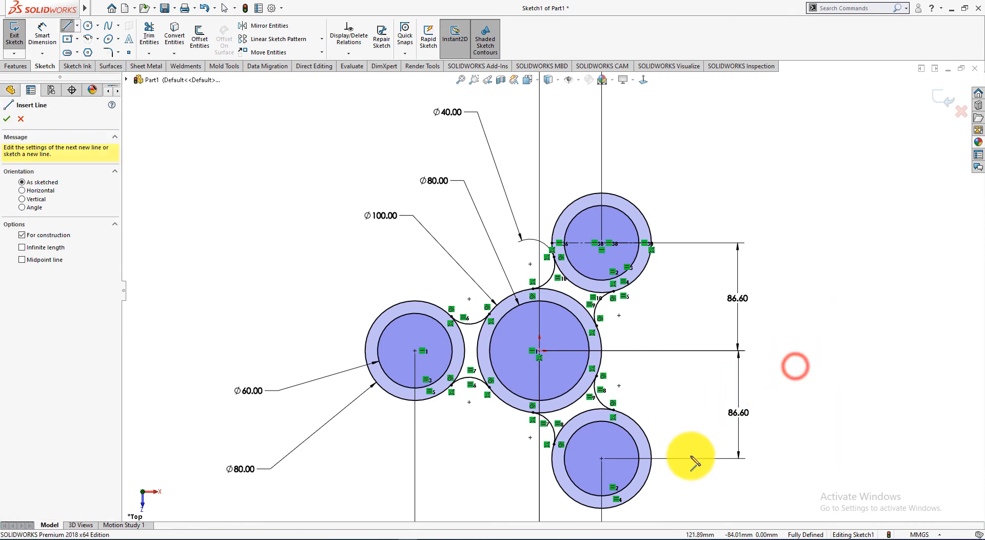
key("alt+Tab")
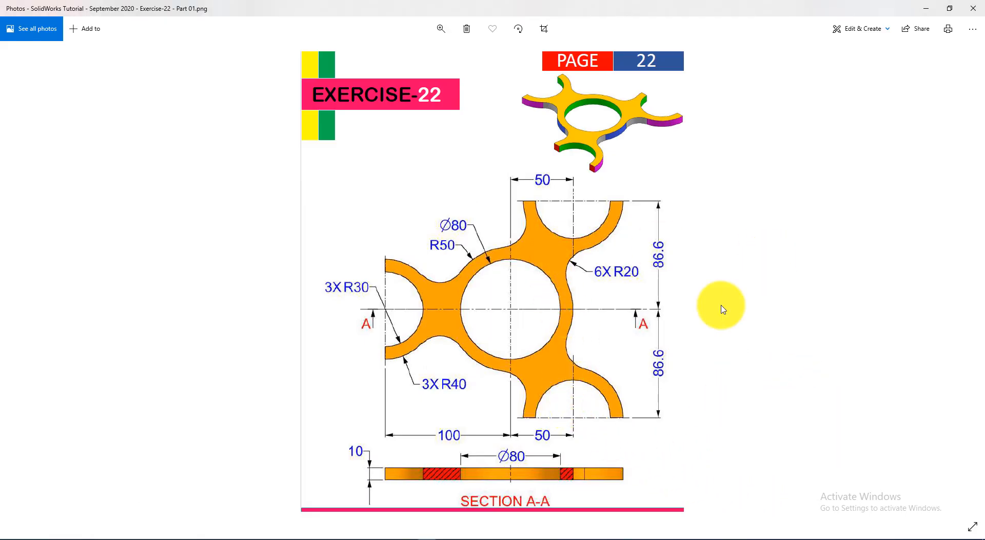
key("alt+Tab")
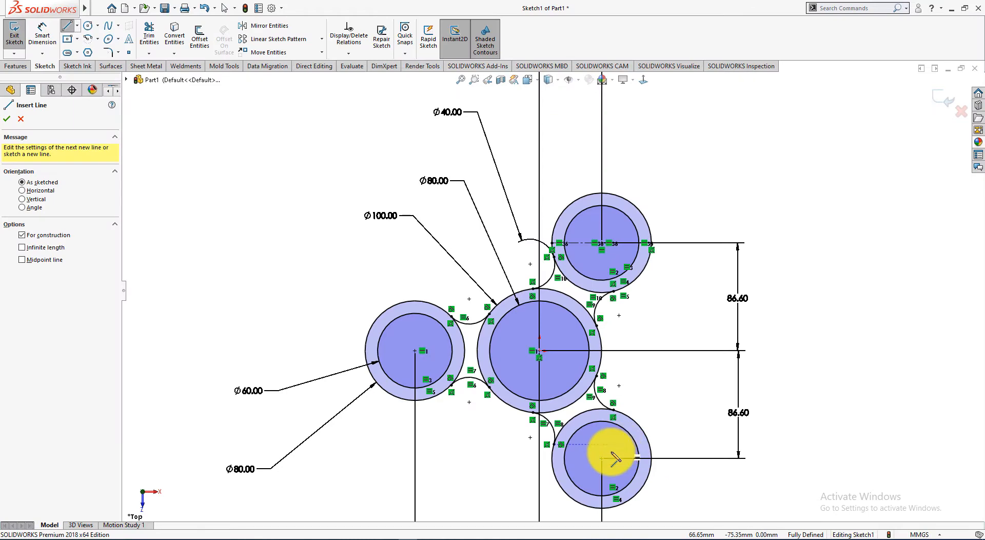
left_click(552, 459)
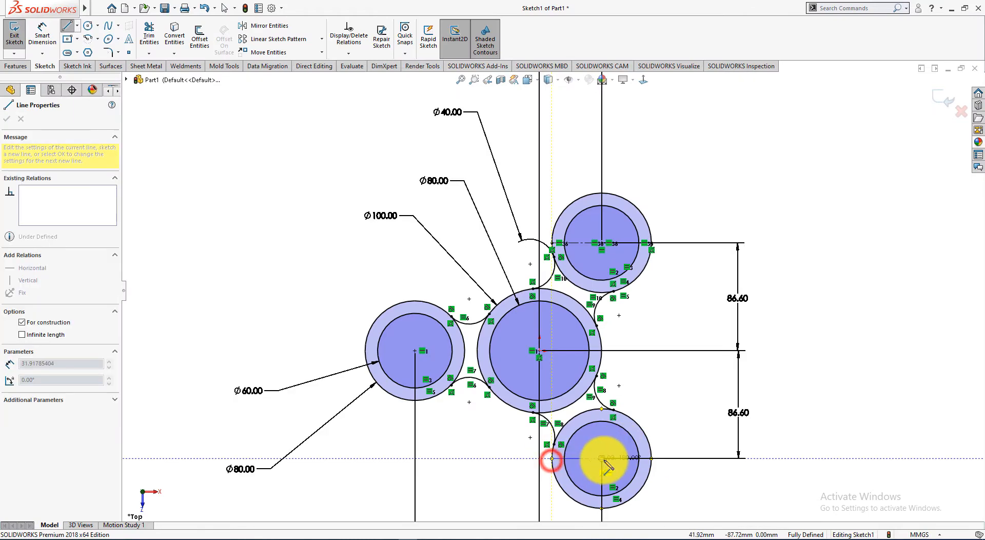
left_click(650, 458)
right_click(809, 410)
left_click(838, 424)
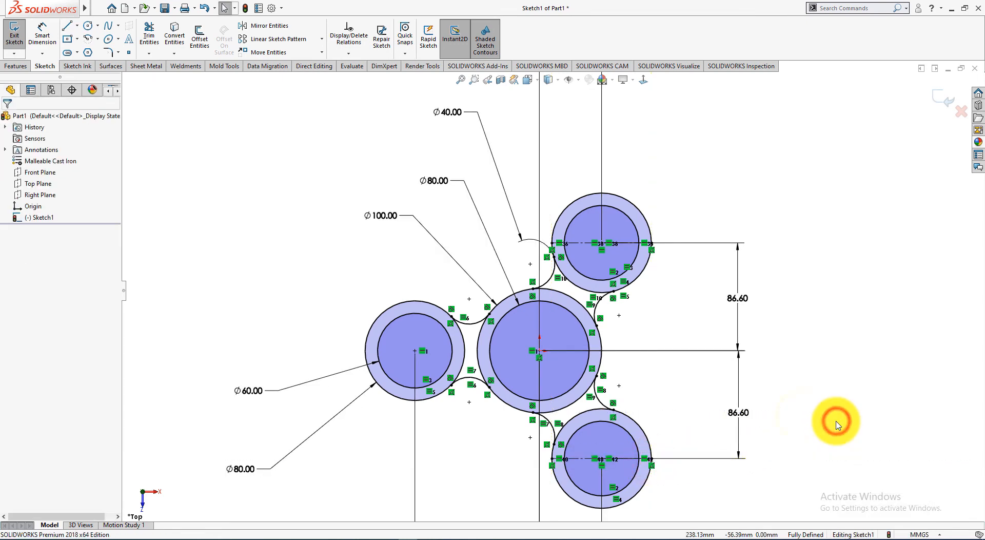
Check the exercise drawing in Photos and draw a vertical construction centerline across the full outer diameter of the left ring.
key("alt+Tab")
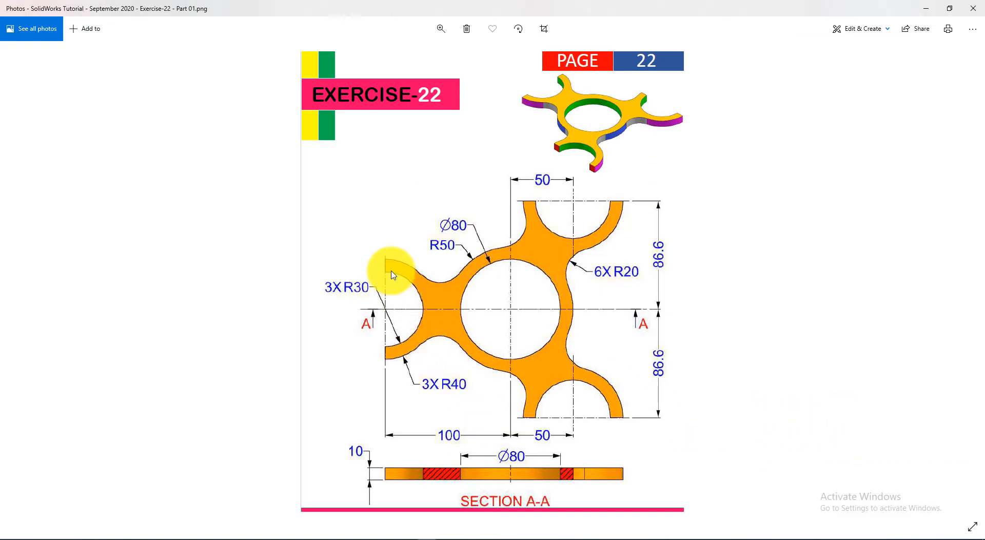
key("alt+Tab")
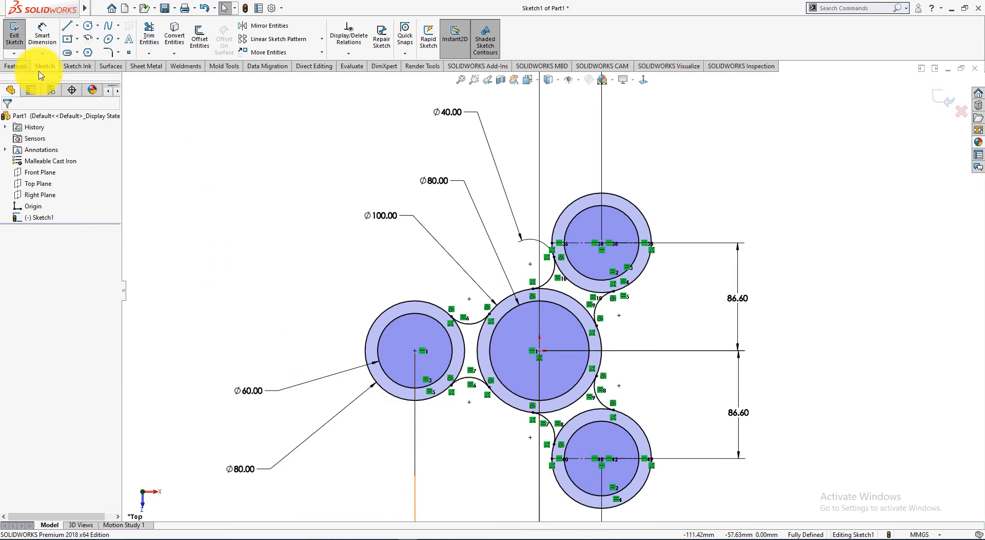
right_click(194, 156)
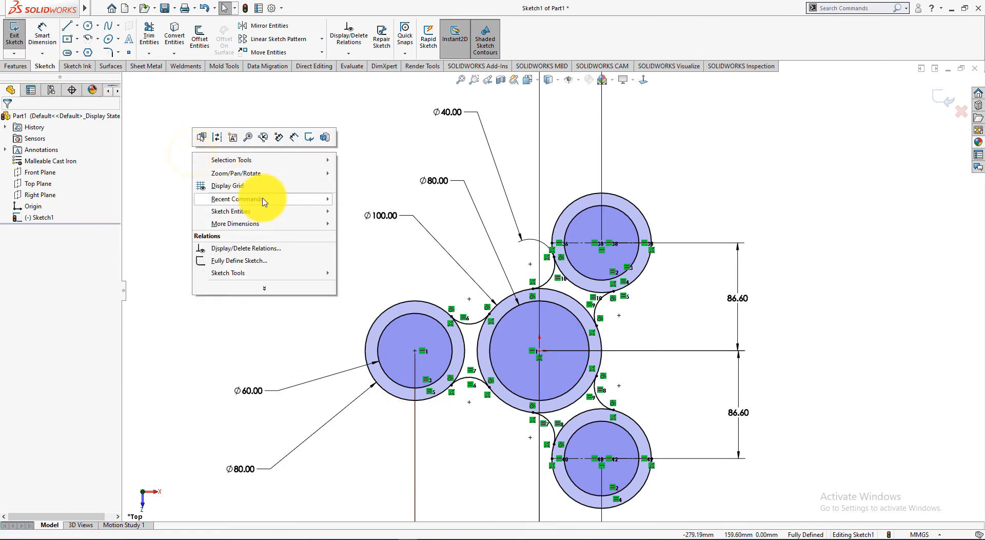
mouse_move(273, 202)
left_click(377, 198)
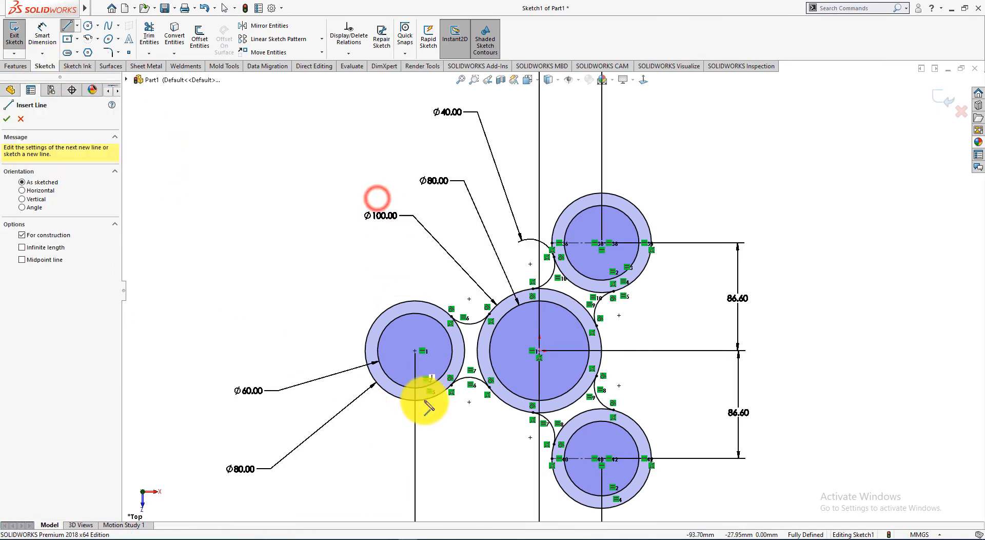
left_click(414, 400)
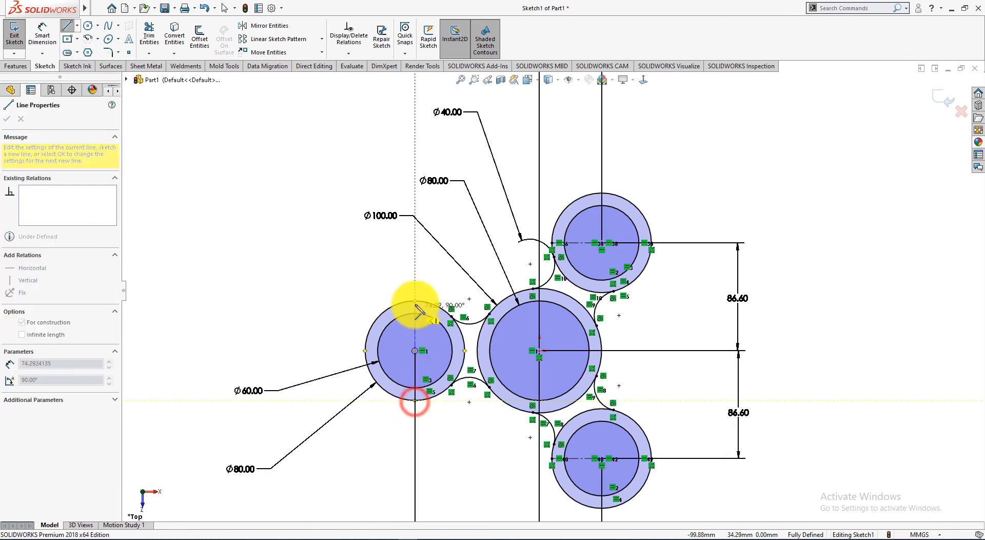
left_click(415, 302)
right_click(326, 265)
left_click(359, 277)
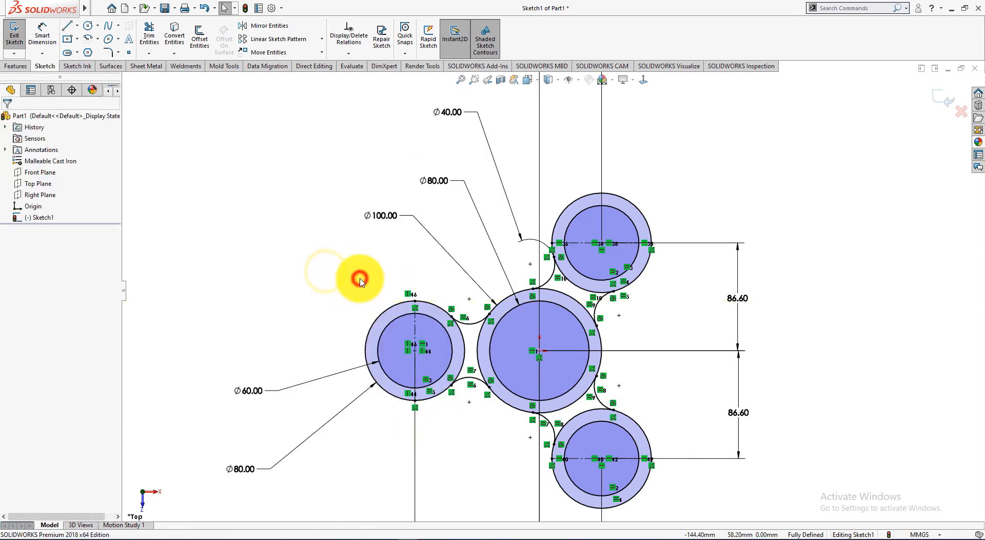
Power-trim the outward halves of both circles in all three outer rings, leaving semicircles that open away from the centre.
left_click(149, 36)
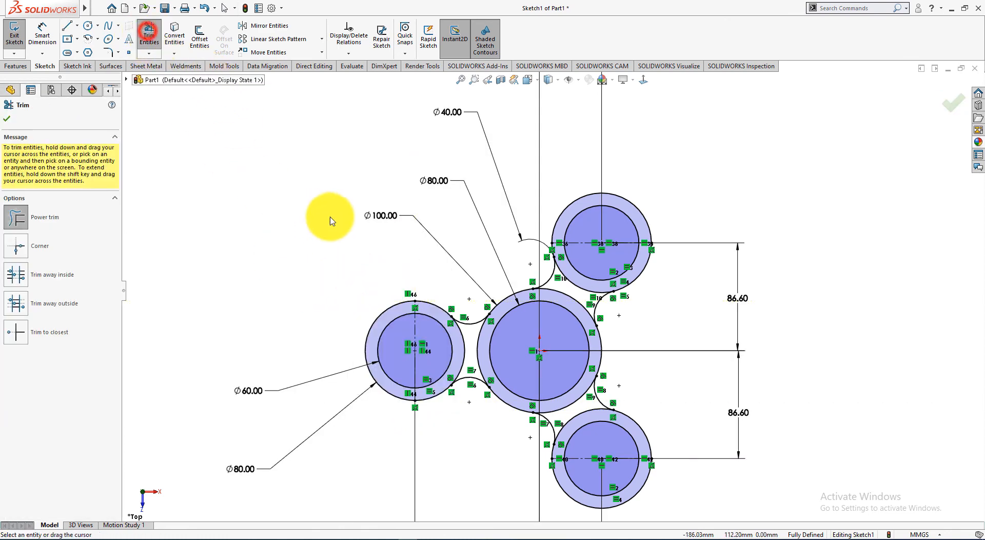
left_click_drag(564, 173, 606, 215)
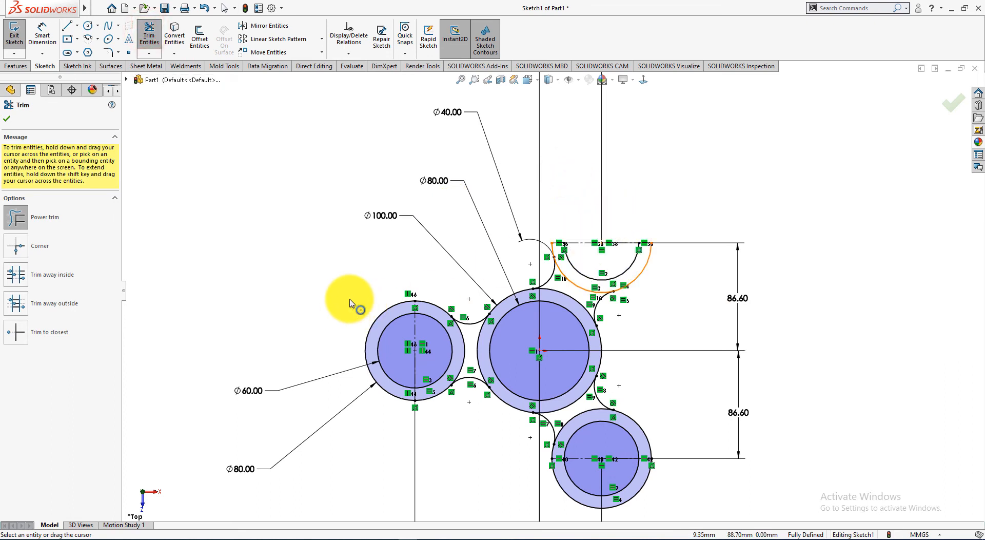
mouse_move(353, 305)
left_mouse_down()
mouse_move(352, 297)
mouse_move(384, 334)
left_mouse_up()
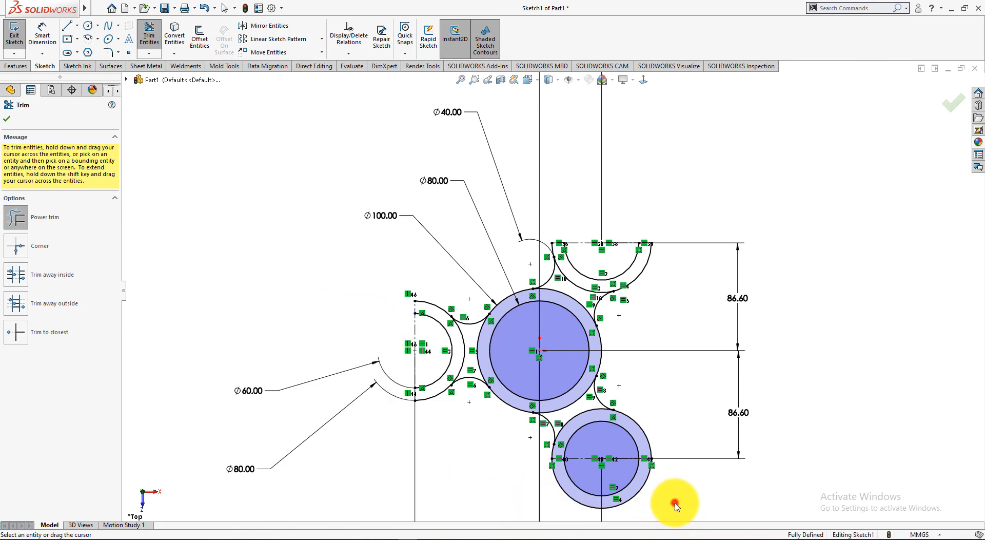
mouse_move(675, 505)
left_mouse_down()
mouse_move(631, 485)
mouse_move(666, 487)
mouse_move(561, 501)
left_mouse_up()
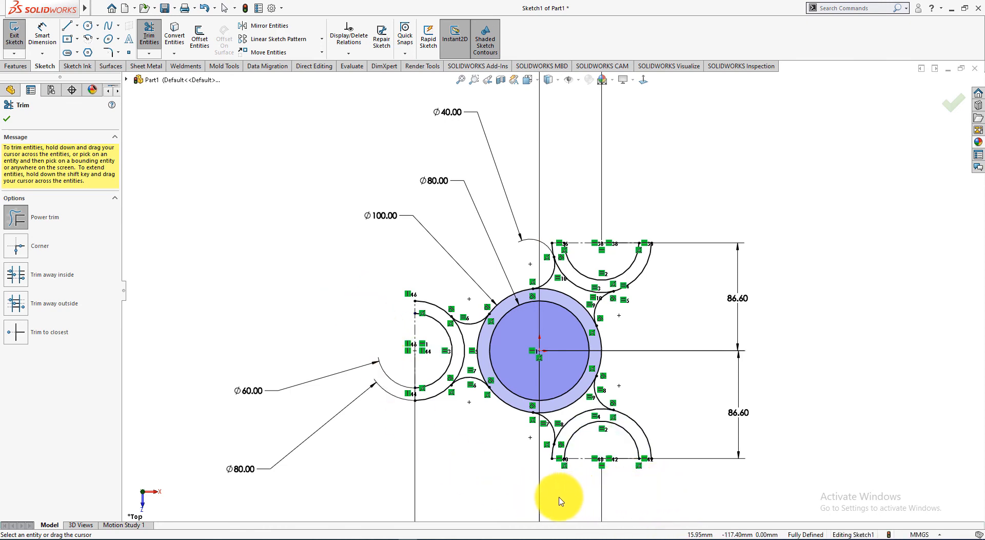
Check the exercise drawing in Photos and power-trim the 100 mm circle and outer ring segments lying between the concave arcs at each arm.
key("alt+Tab")
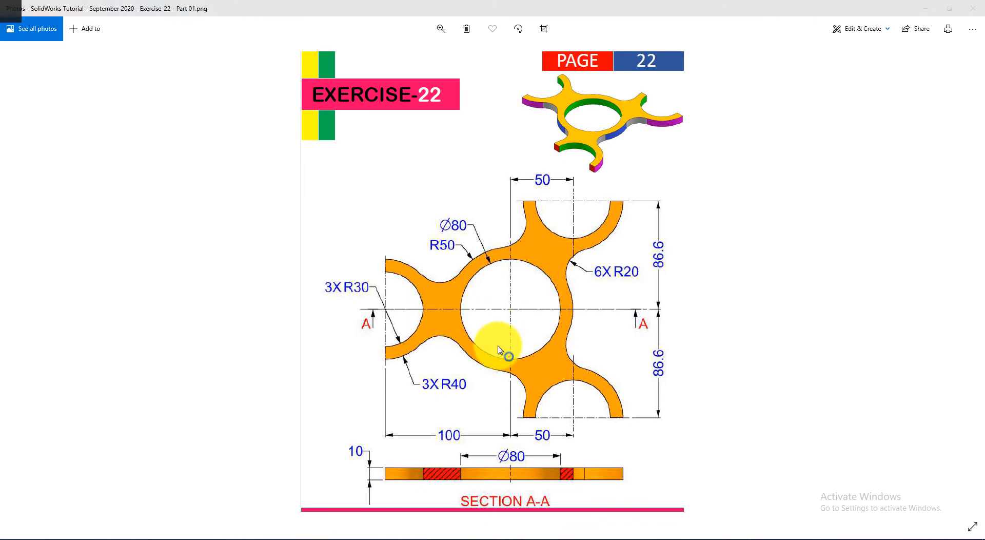
key("alt+Tab")
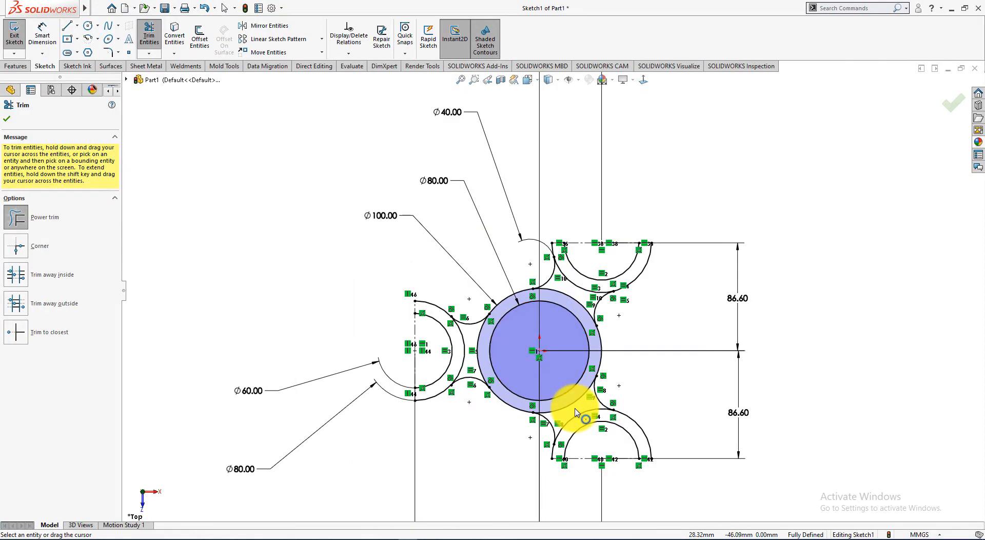
left_click(573, 407)
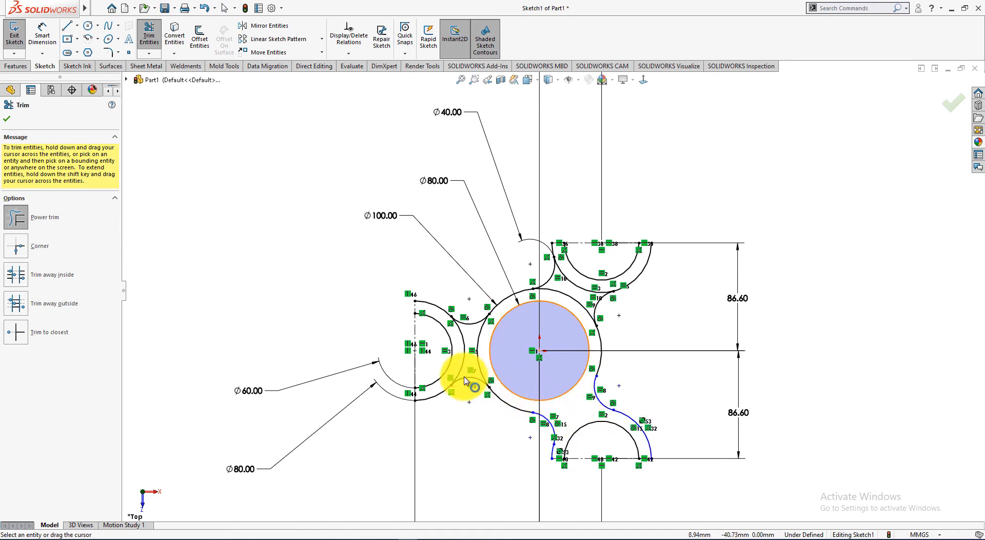
mouse_move(463, 369)
left_mouse_down()
mouse_move(488, 366)
mouse_move(480, 366)
left_mouse_up()
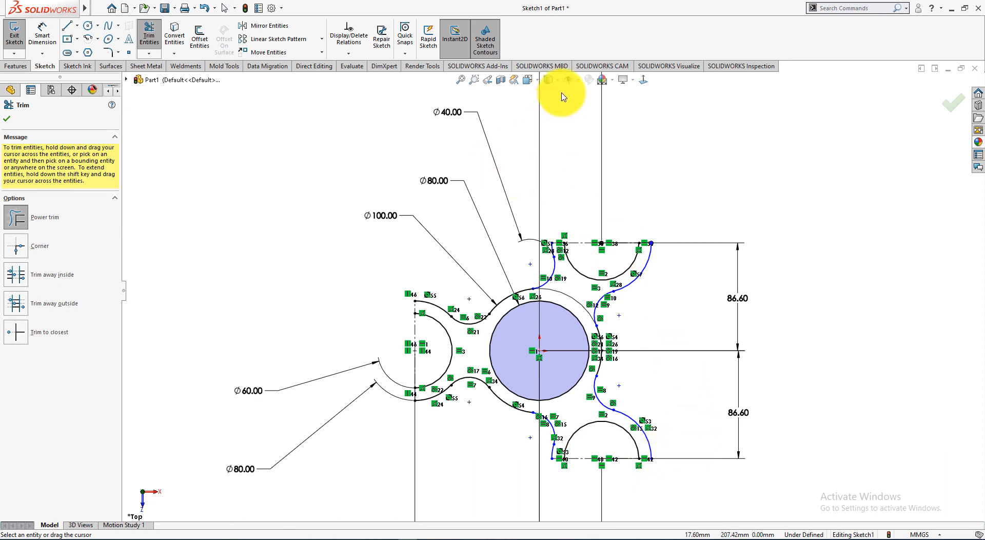
Hide the sketch relation symbols to leave the trimmed profile uncluttered.
left_click(577, 81)
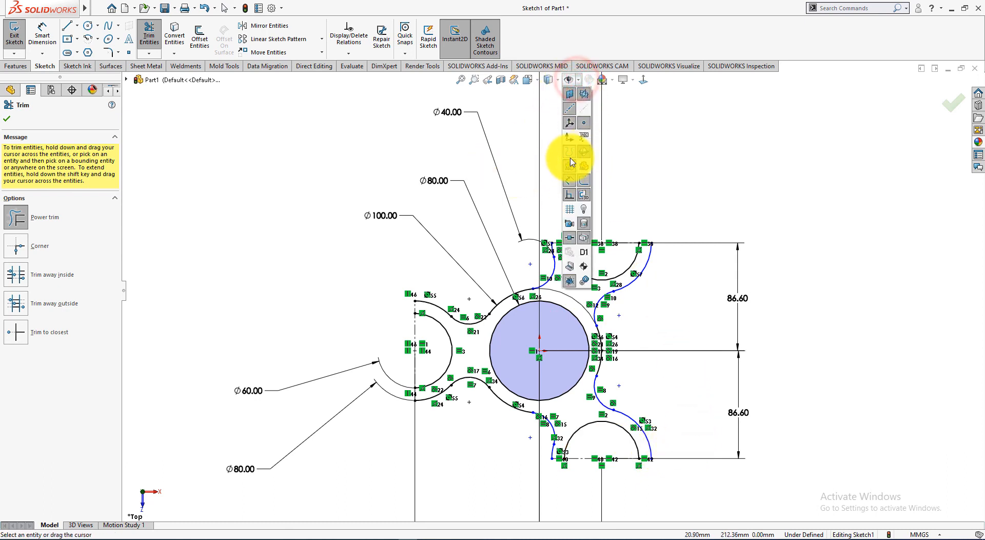
left_click(568, 195)
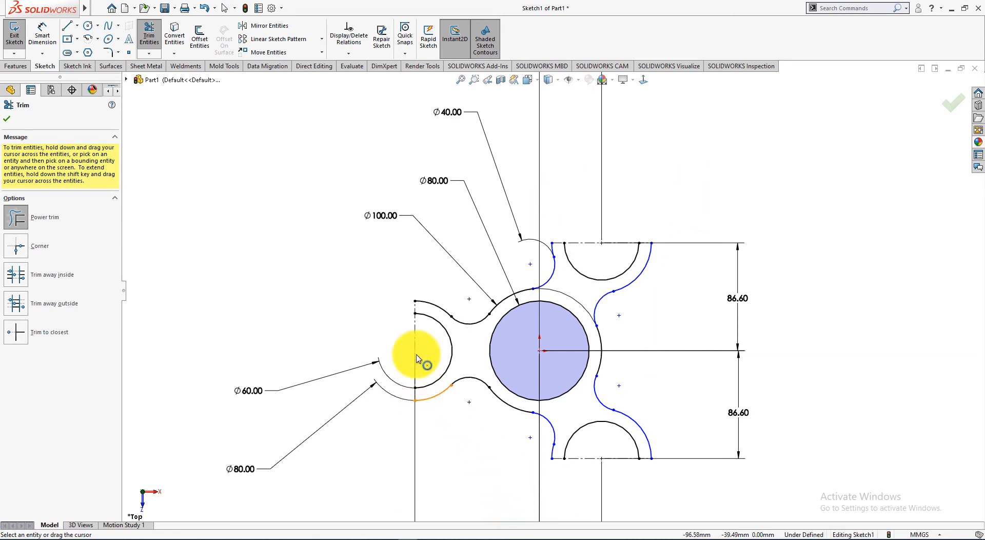
scroll(408, 333, "up", 3)
scroll(477, 354, "down", 7)
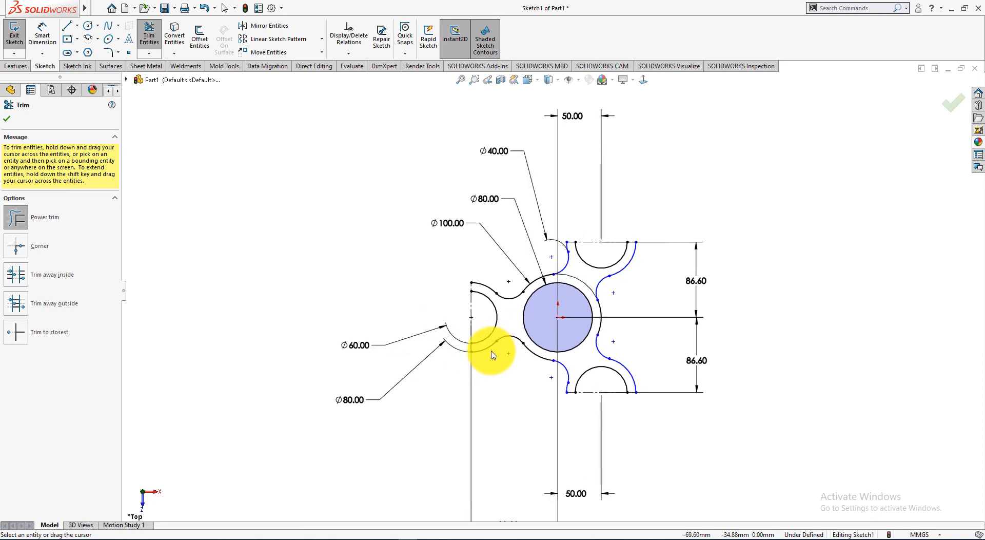
Draw a vertical line joining the inner and outer arc endpoints at the upper end of the left half ring.
scroll(488, 329, "down", 3)
scroll(487, 321, "up", 4)
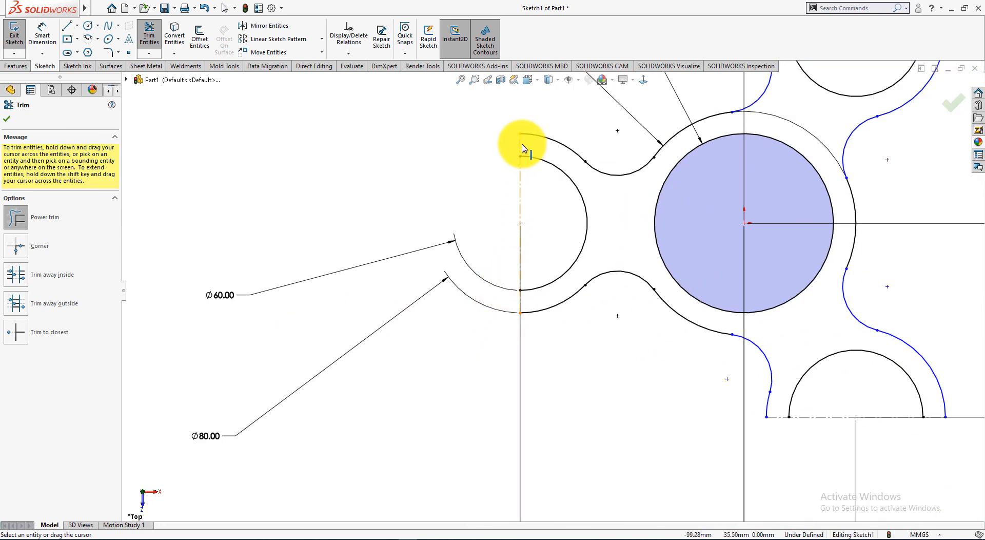
left_click(67, 27)
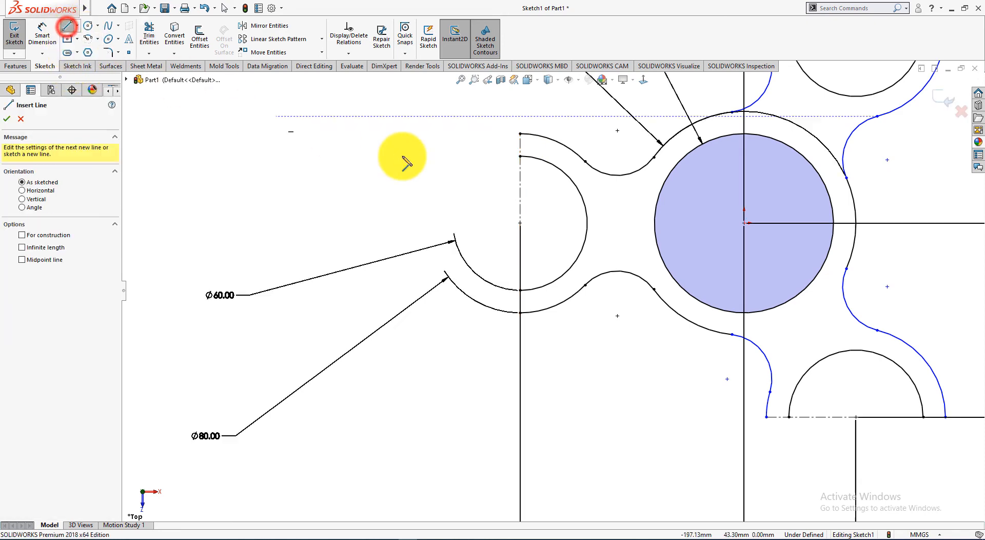
left_click(520, 155)
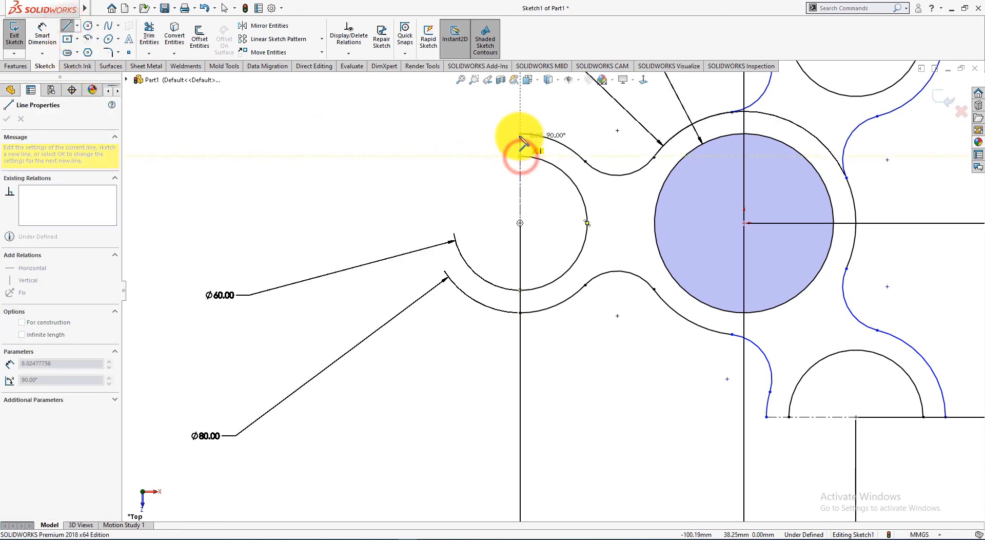
left_click(520, 133)
right_click(451, 149)
left_click(474, 154)
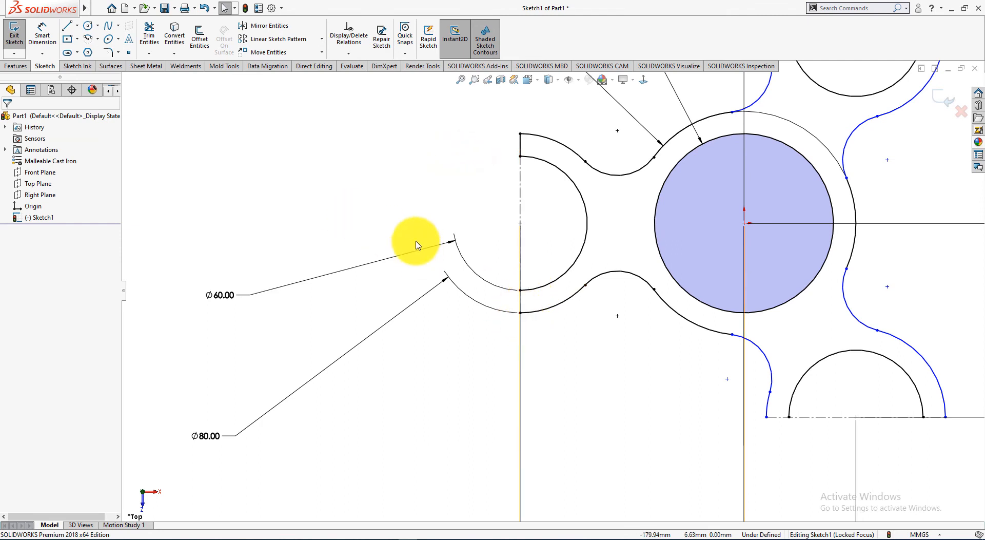
Draw a vertical line joining the inner and outer arc endpoints at the lower end of the left half ring.
right_click(438, 212)
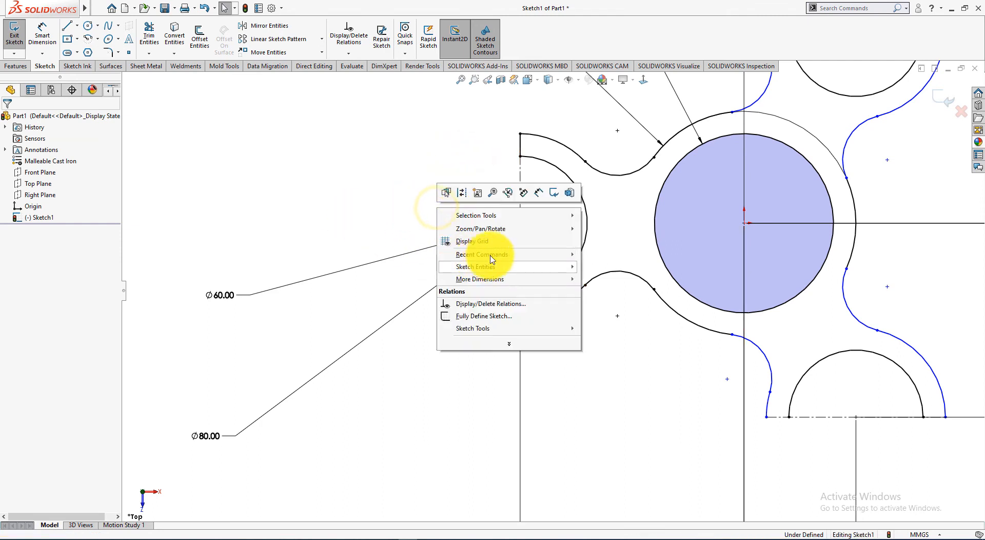
mouse_move(564, 254)
left_click(603, 255)
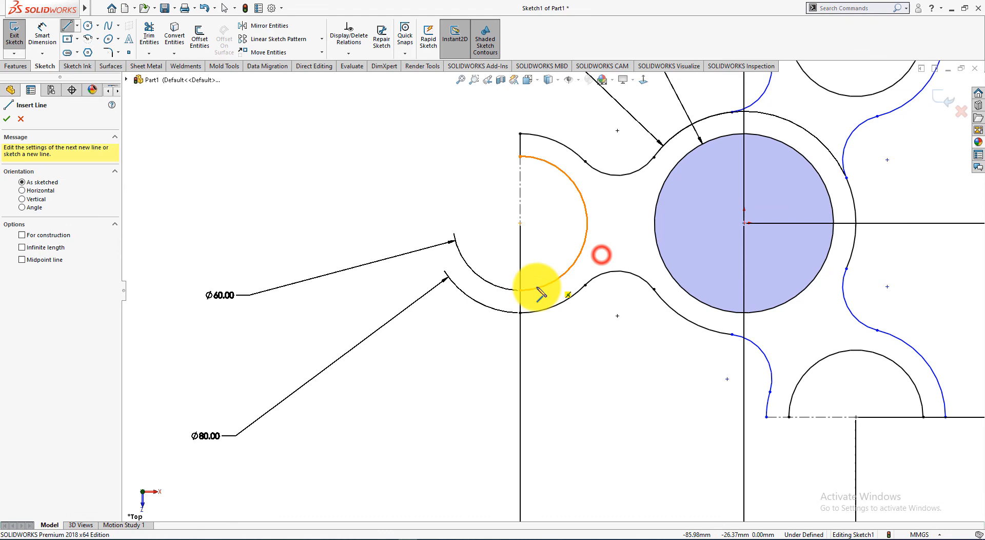
left_click(520, 310)
left_click(520, 290)
right_click(568, 341)
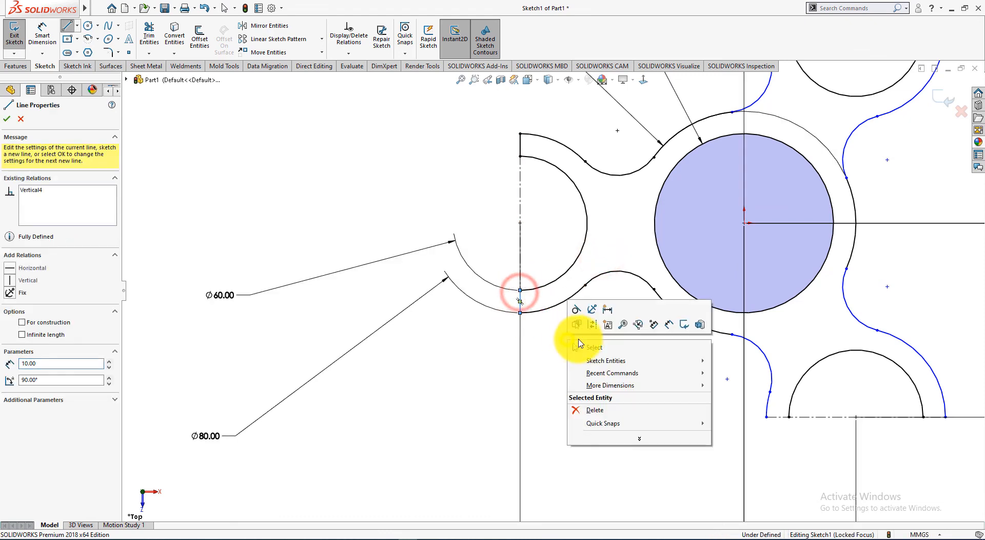
left_click(588, 347)
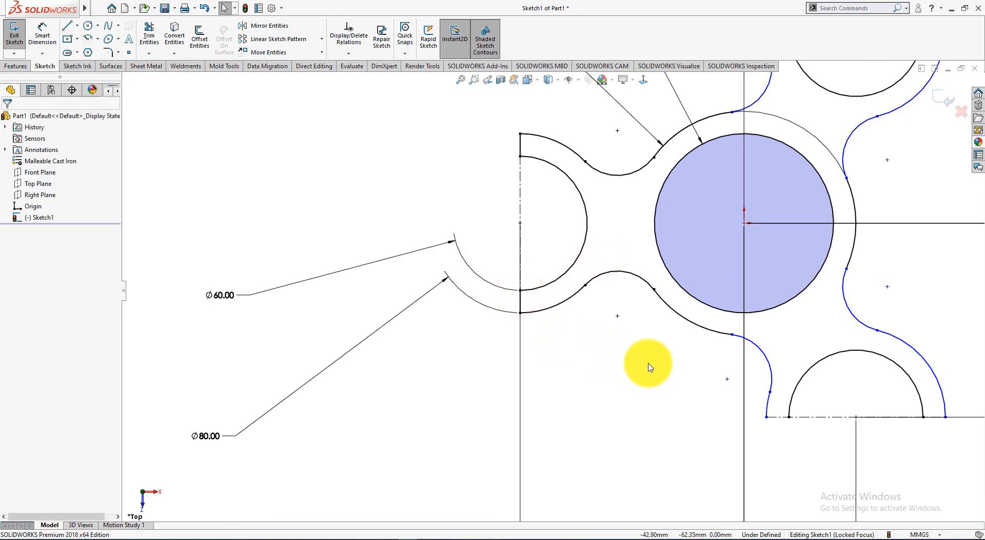
Draw a horizontal line joining the outer and inner arc endpoints at the left end of the lower-right half ring.
right_click(769, 450)
mouse_move(916, 461)
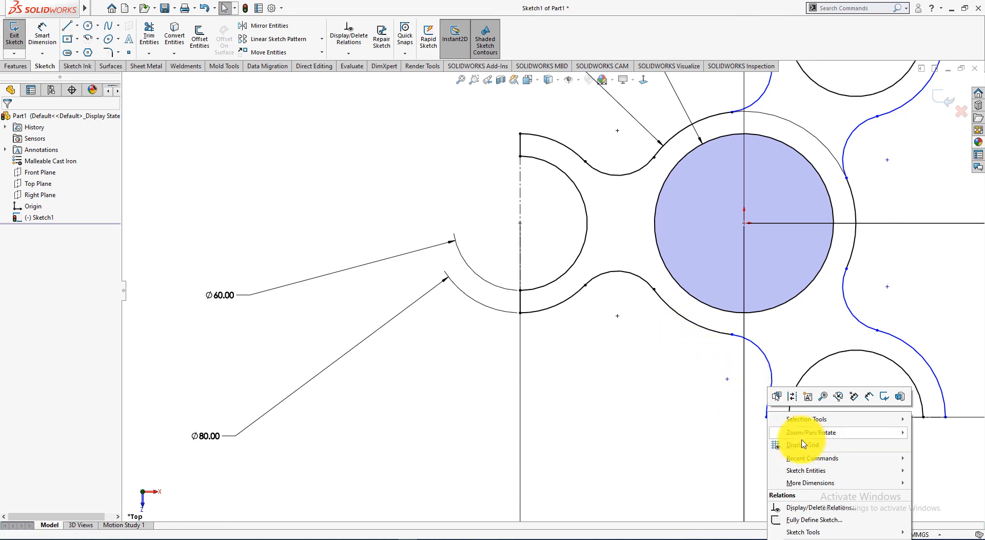
mouse_move(870, 465)
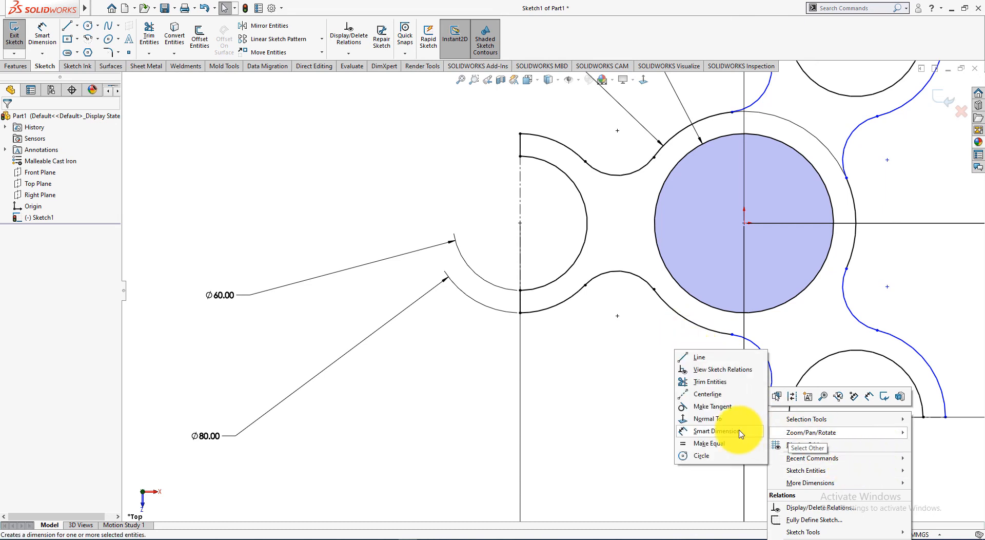
left_click(712, 359)
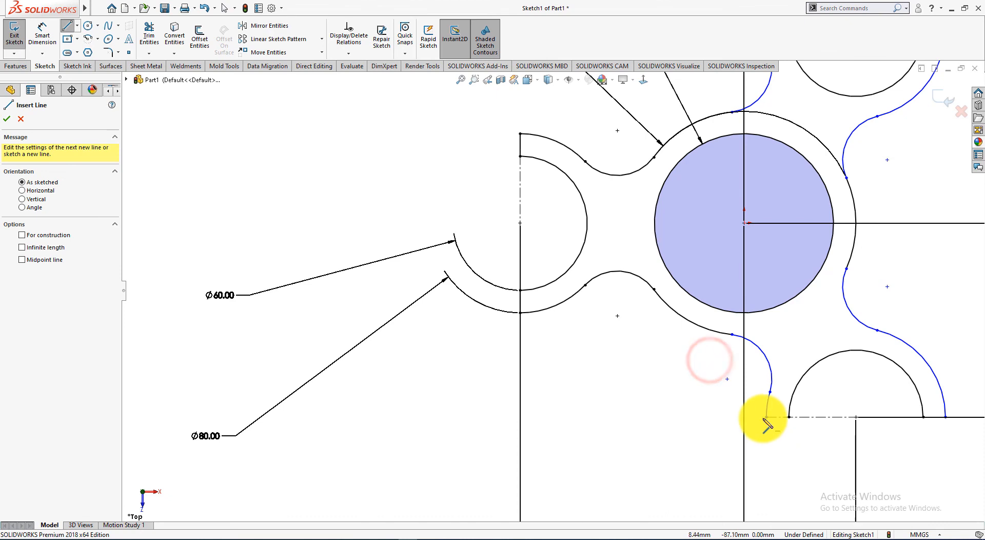
left_click(765, 417)
left_click(789, 417)
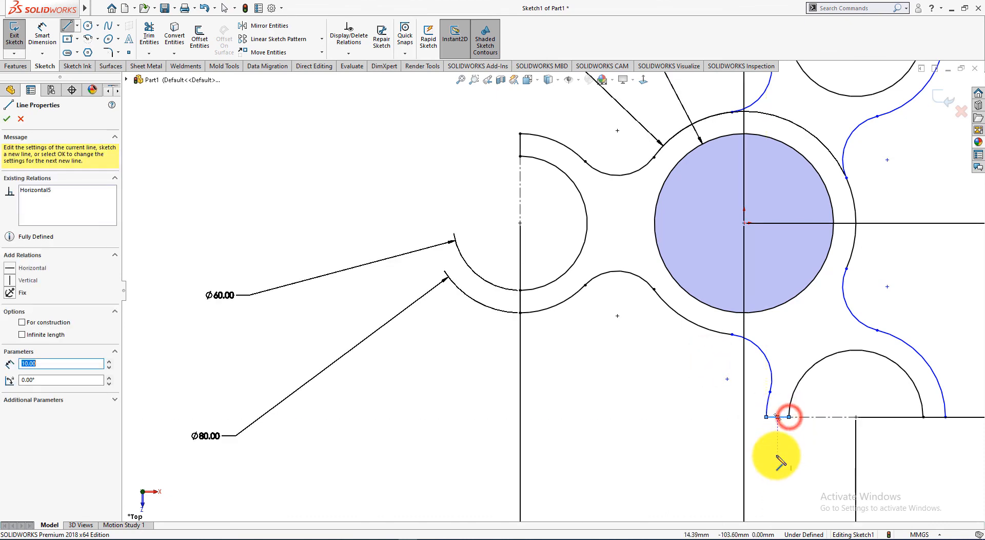
Draw a horizontal line joining the inner and outer arc endpoints at the right end of the lower-right half ring.
right_click(777, 451)
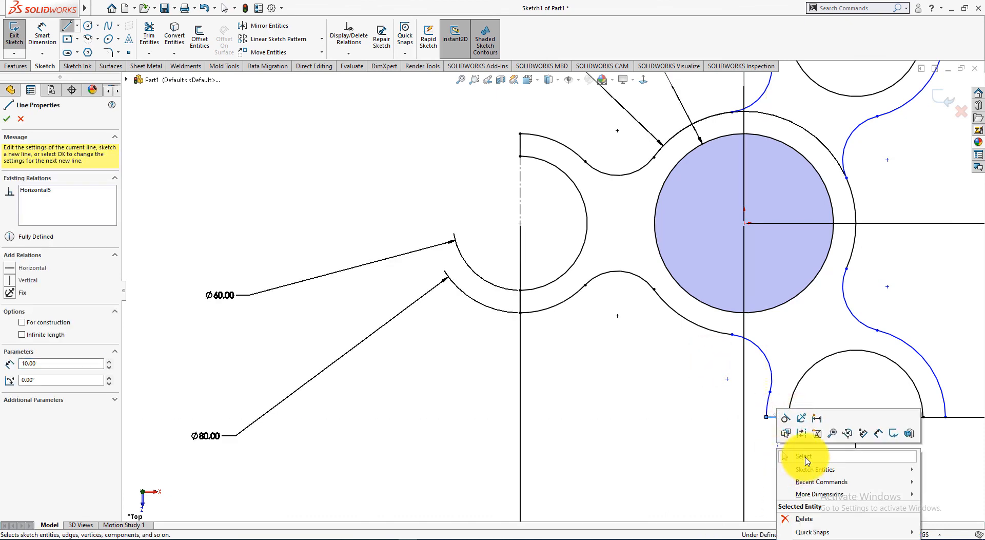
left_click(804, 458)
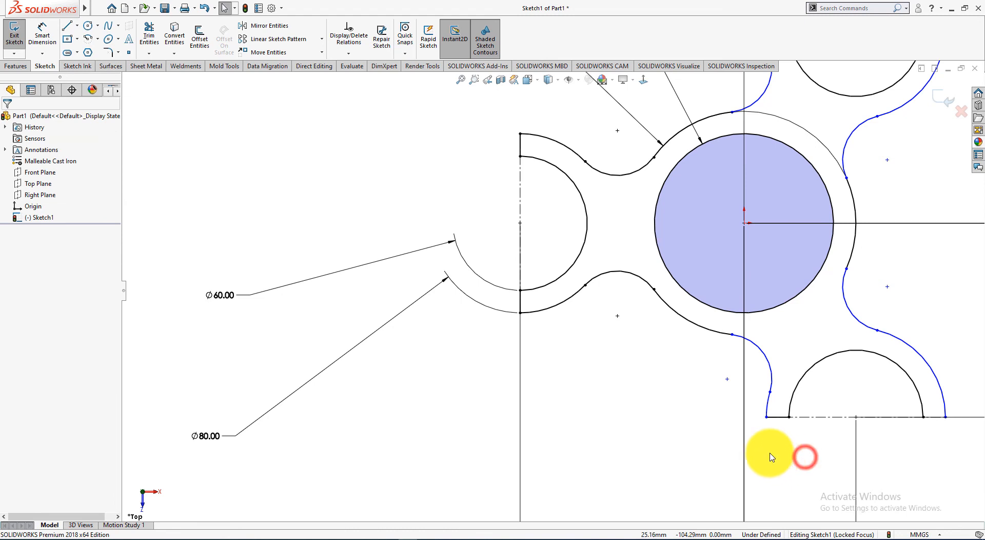
left_click(68, 27)
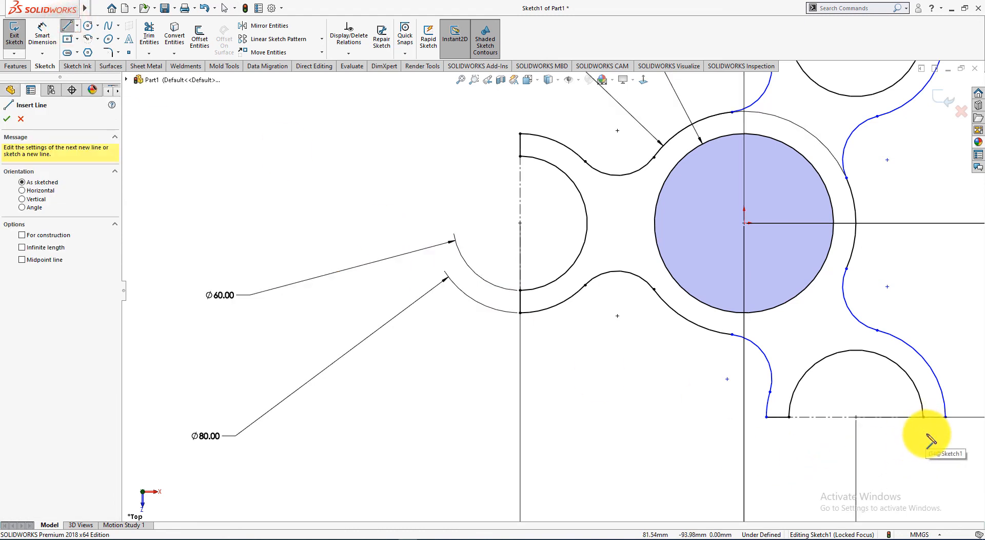
left_click(924, 417)
left_click(946, 416)
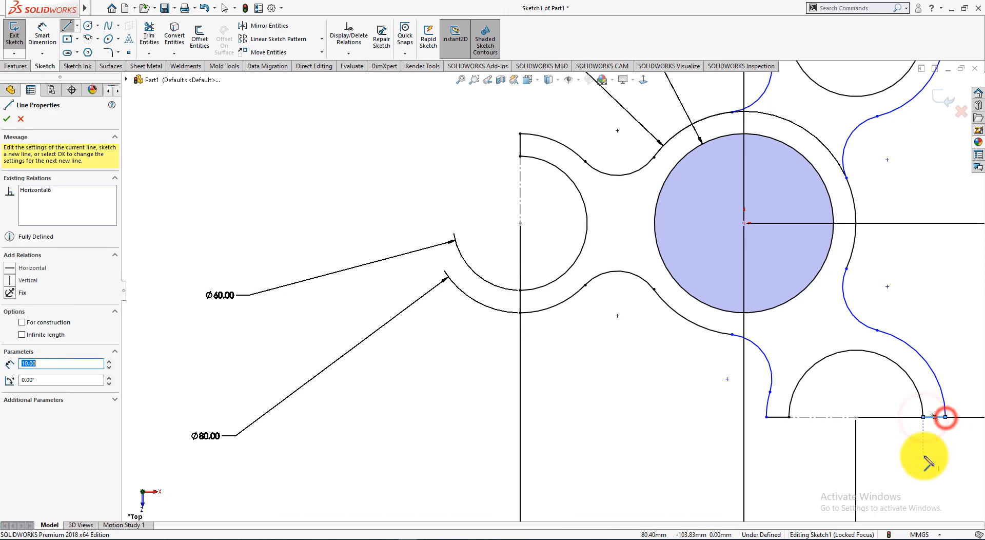
right_click(928, 441)
left_click(902, 462)
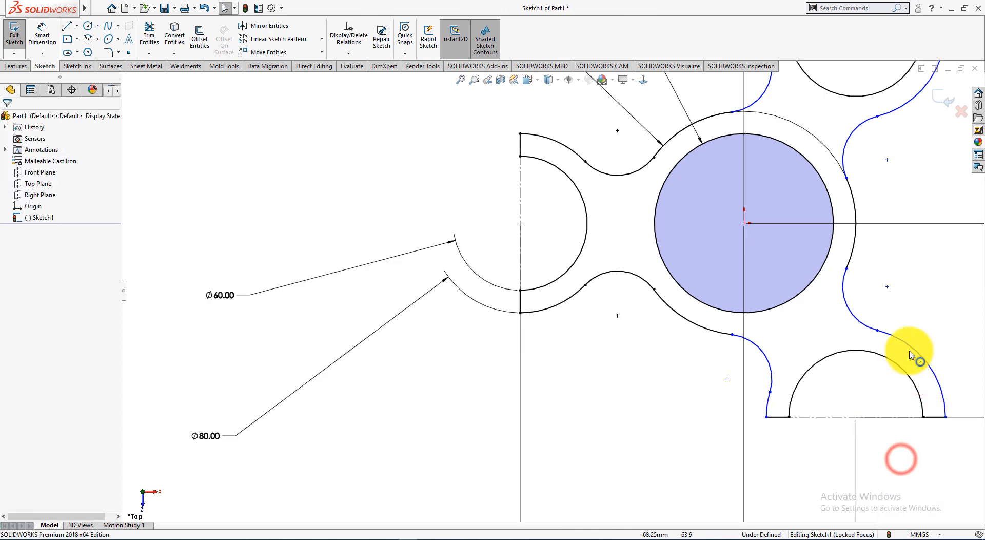
Draw a horizontal line joining the outer and inner arc endpoints at the left end of the upper-right half ring.
scroll(925, 305, "up", 2)
scroll(868, 305, "up", 2)
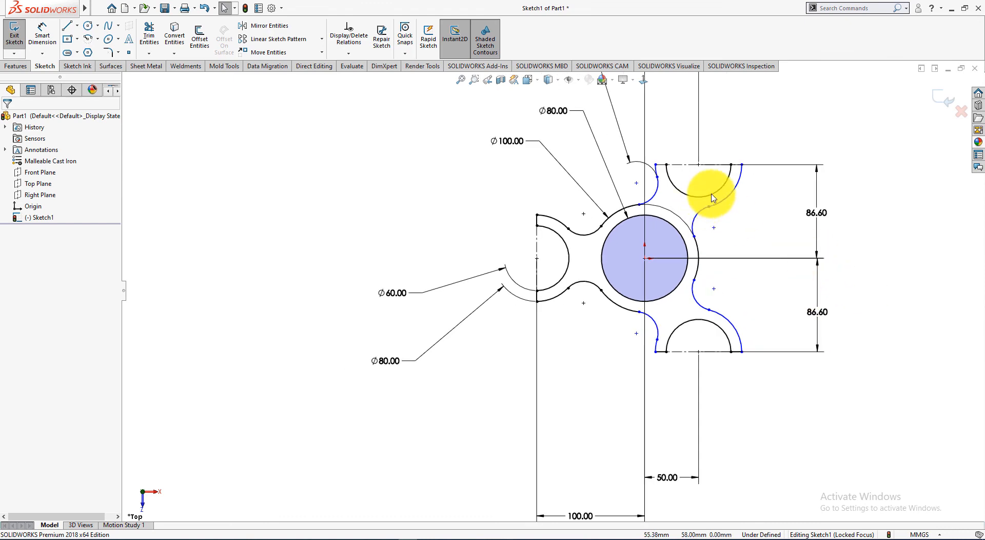
scroll(734, 139, "down", 4)
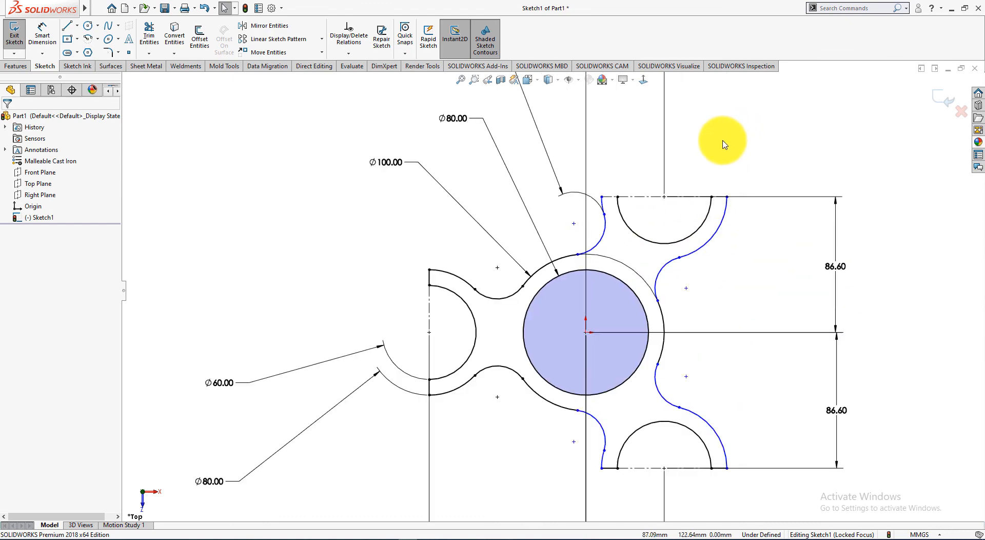
scroll(643, 154, "down", 3)
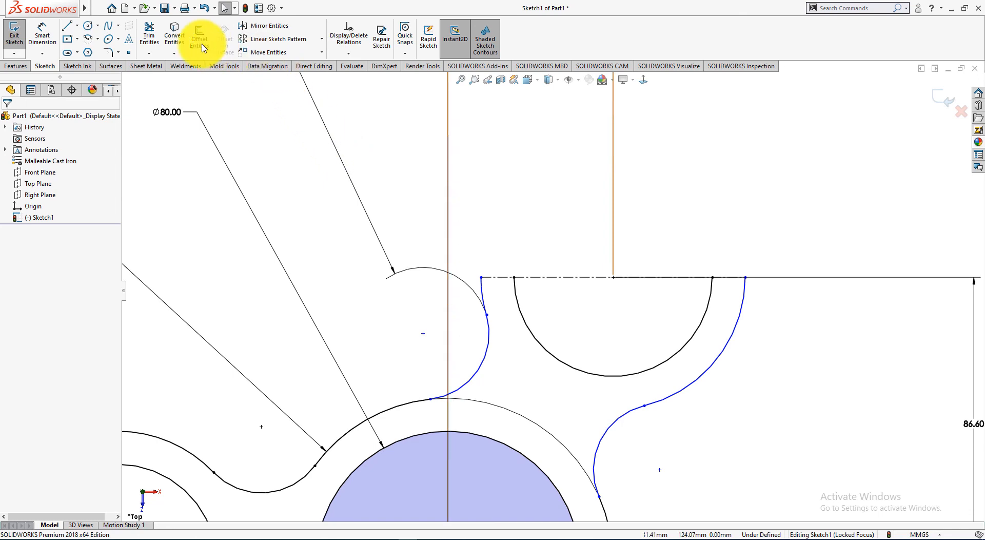
left_click(65, 27)
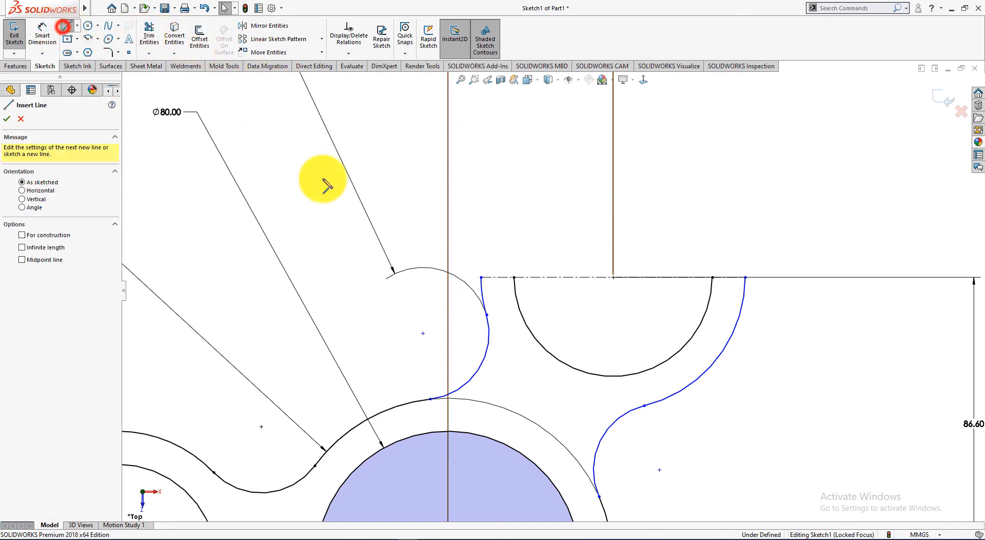
left_click(481, 277)
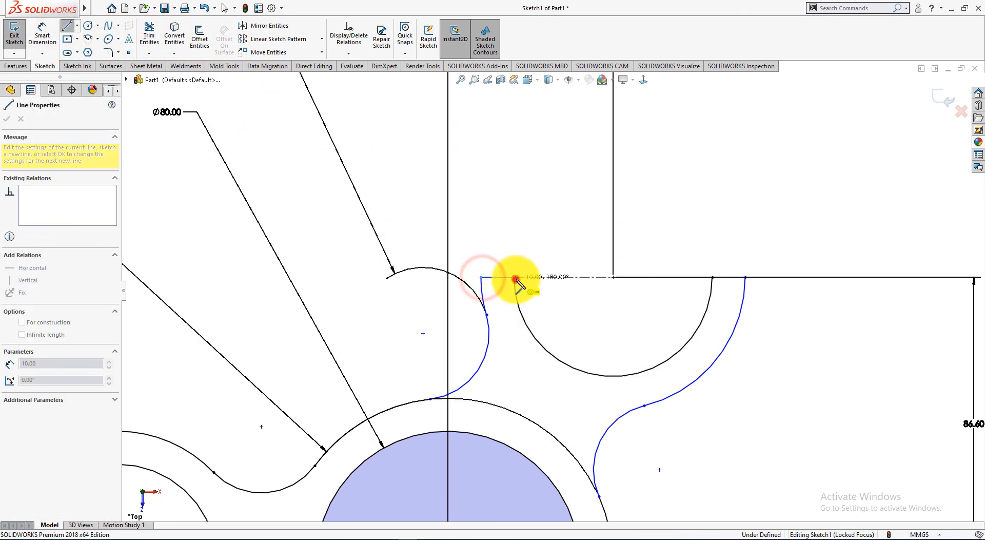
left_click(514, 278)
right_click(513, 280)
left_click(564, 212)
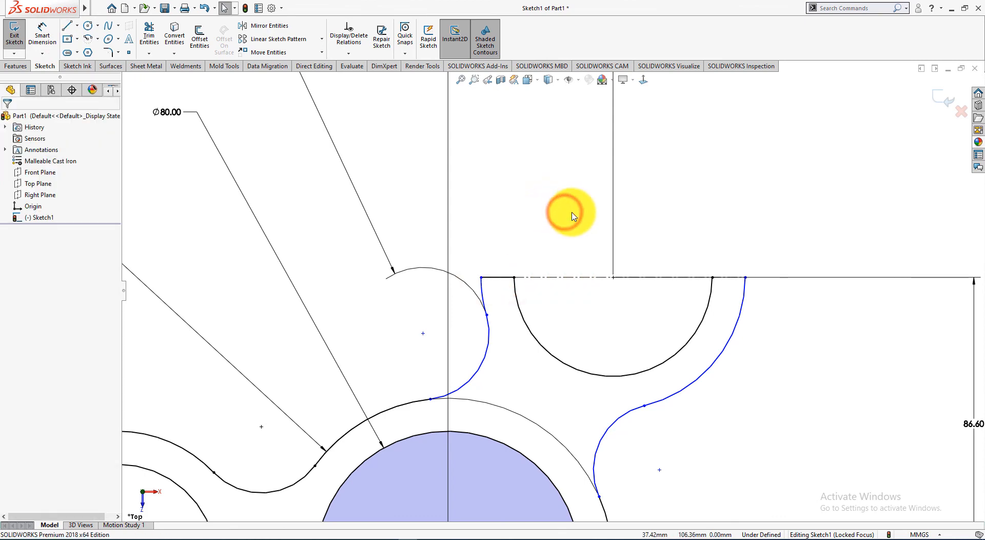
Draw a horizontal line joining the inner and outer arc endpoints at the right end of the upper-right half ring.
right_click(573, 215)
mouse_move(641, 259)
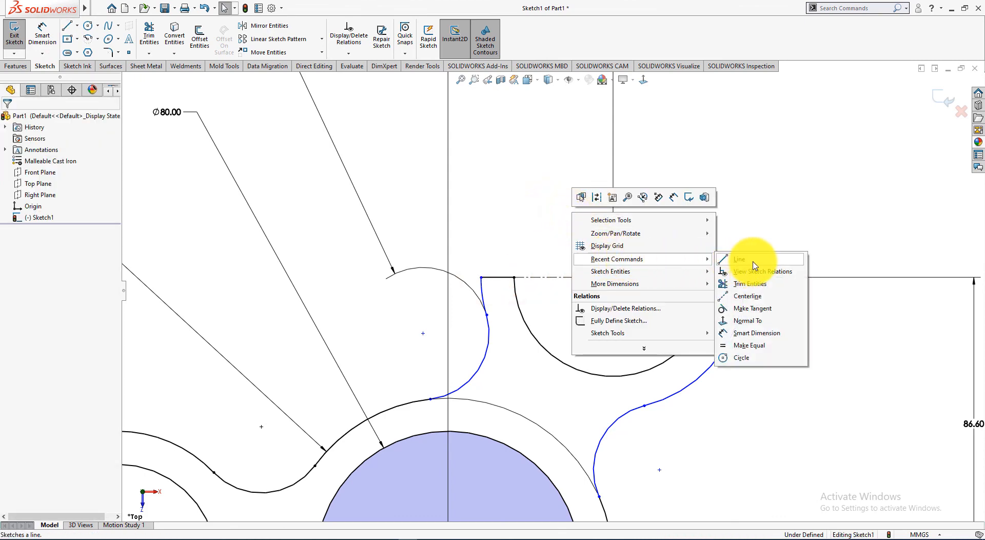
left_click(753, 261)
left_click(713, 278)
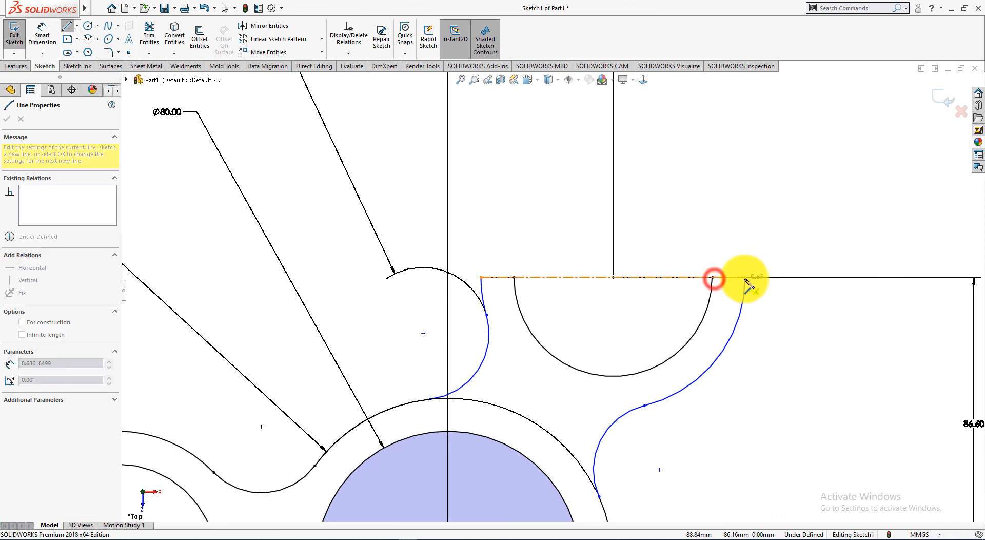
left_click(745, 278)
right_click(749, 222)
left_click(773, 230)
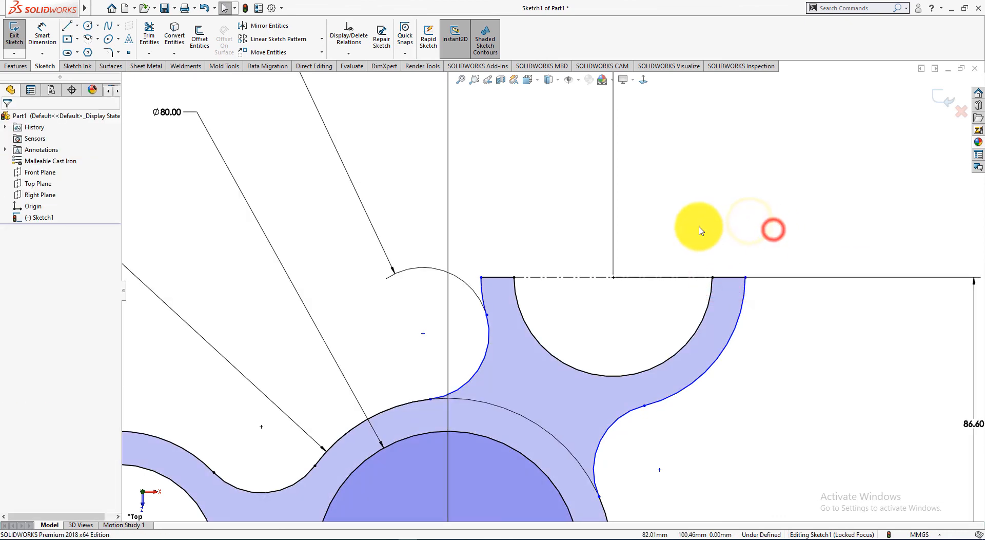
Hide the sketch relation symbols and the sketch dimensions around the closed three-armed profile.
scroll(699, 226, "up", 4)
scroll(667, 251, "up", 3)
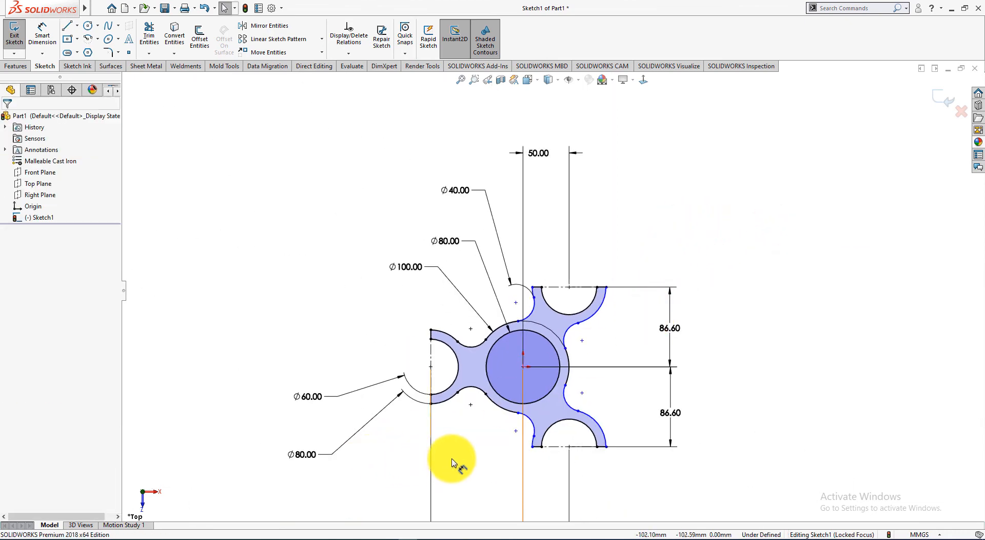
scroll(454, 457, "up", 1)
scroll(462, 429, "down", 4)
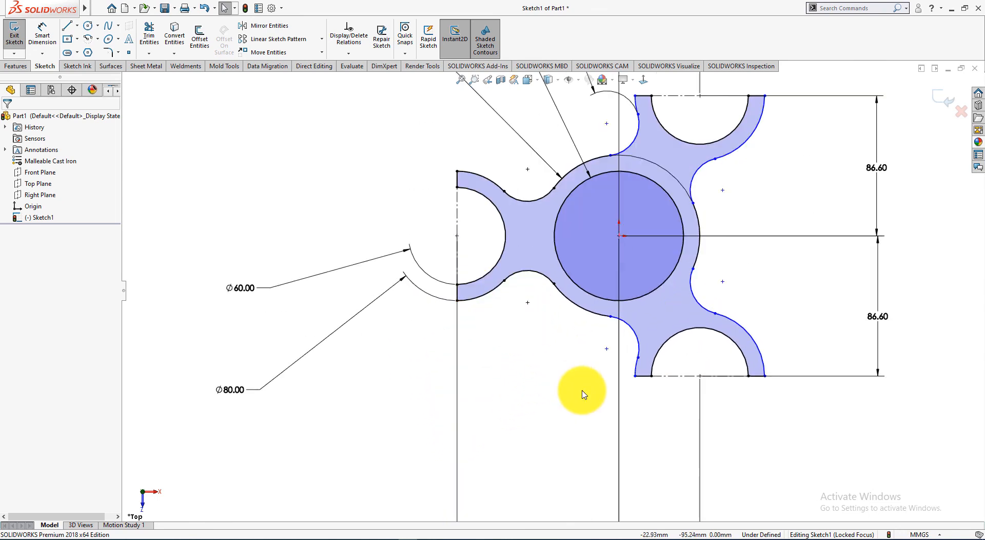
scroll(583, 359, "up", 3)
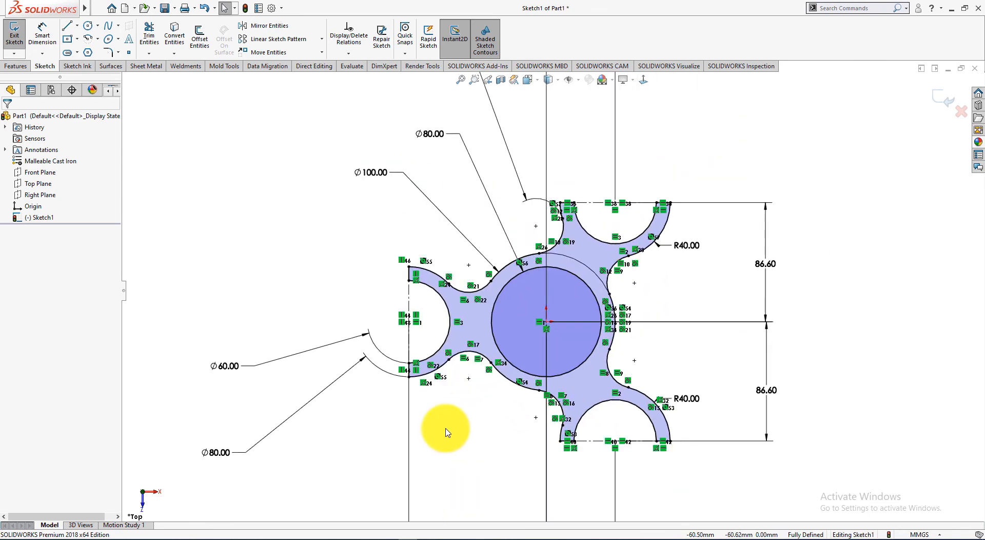
scroll(447, 431, "up", 1)
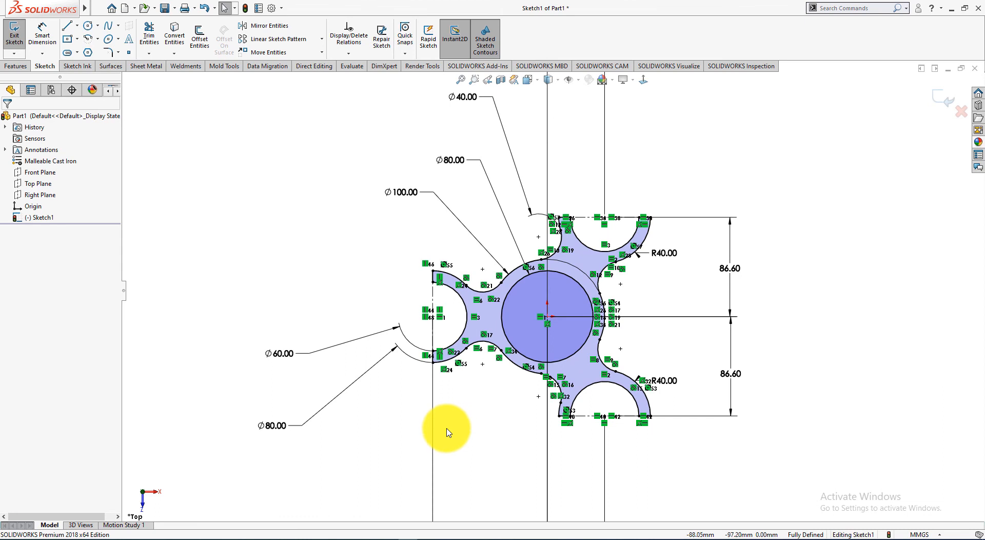
left_click(578, 79)
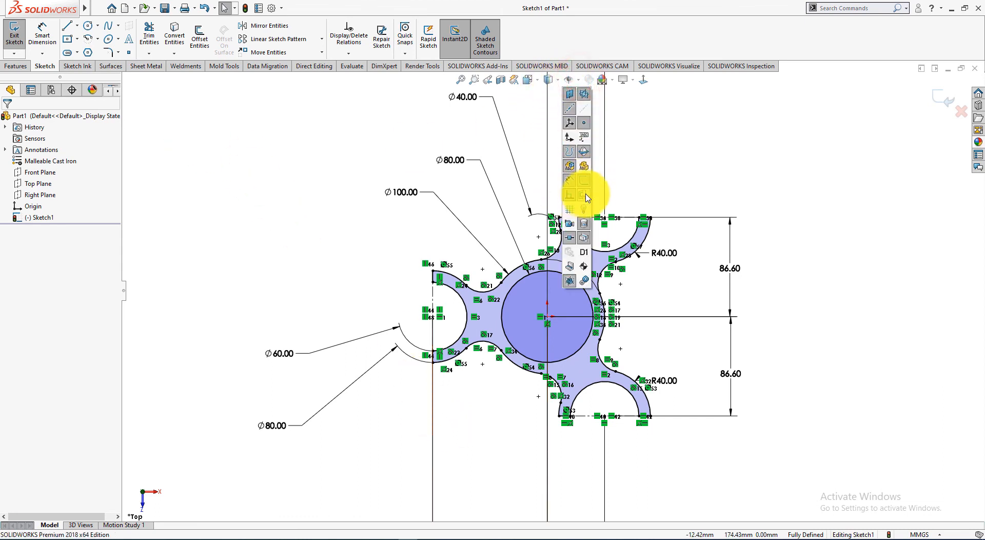
left_click(568, 195)
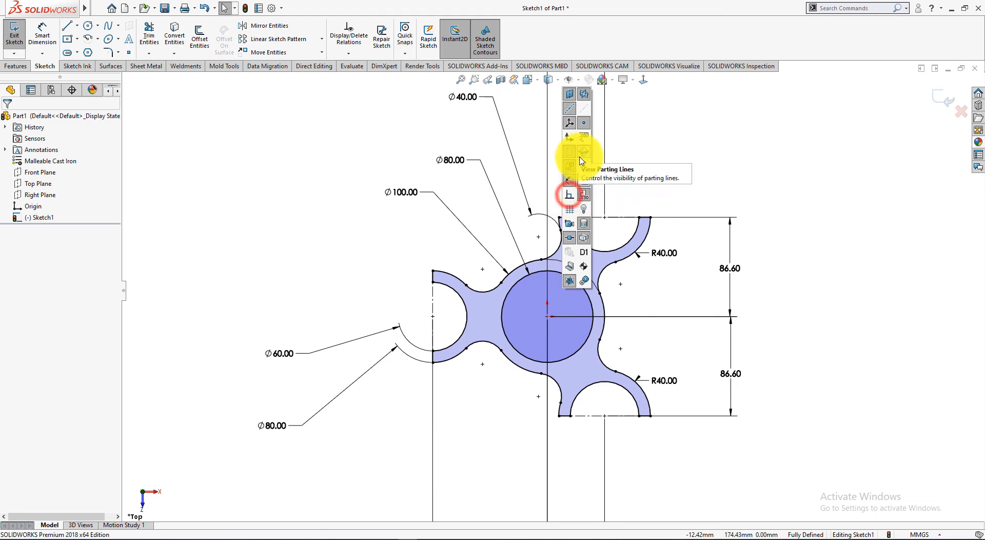
left_click(567, 181)
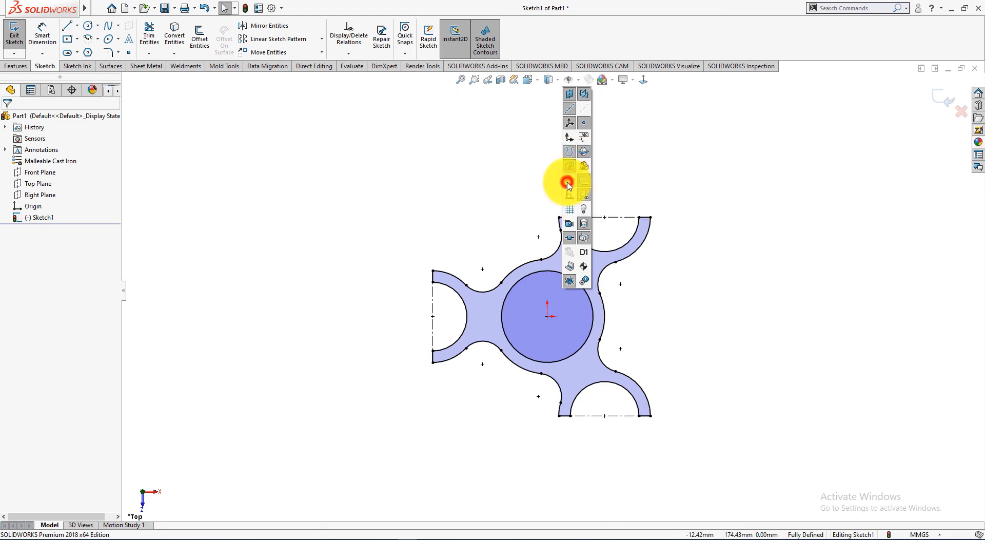
left_click(711, 165)
Start a blind Extruded Boss from the closed sketch profile and switch to the Exercise-22 drawing in Photos to check the part's thickness.
middle_click_drag(722, 302, 719, 239)
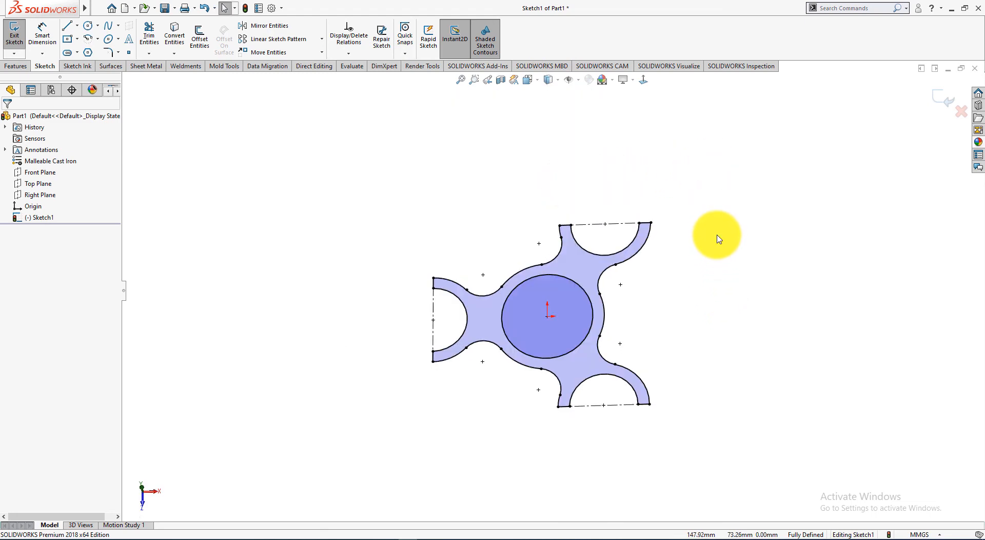
left_click(19, 68)
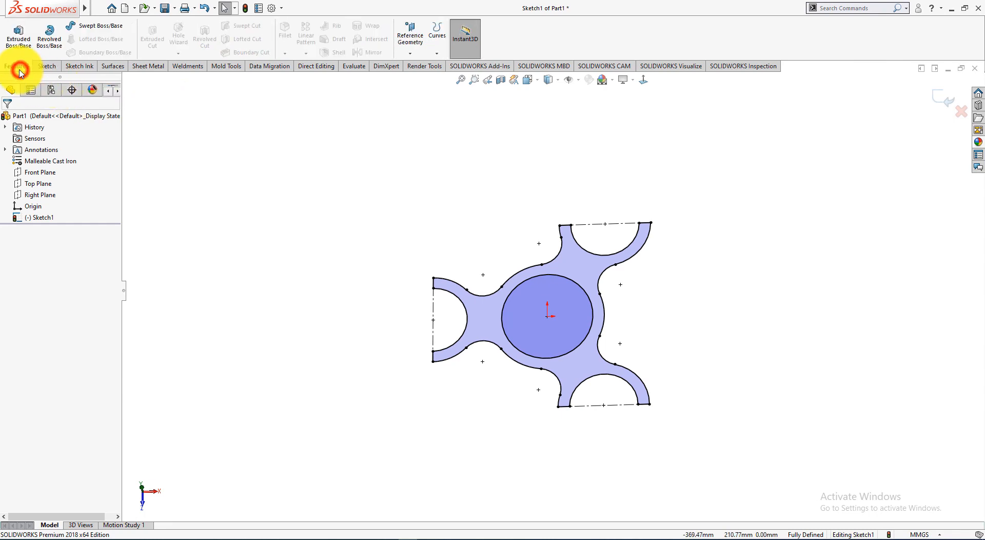
left_click(20, 45)
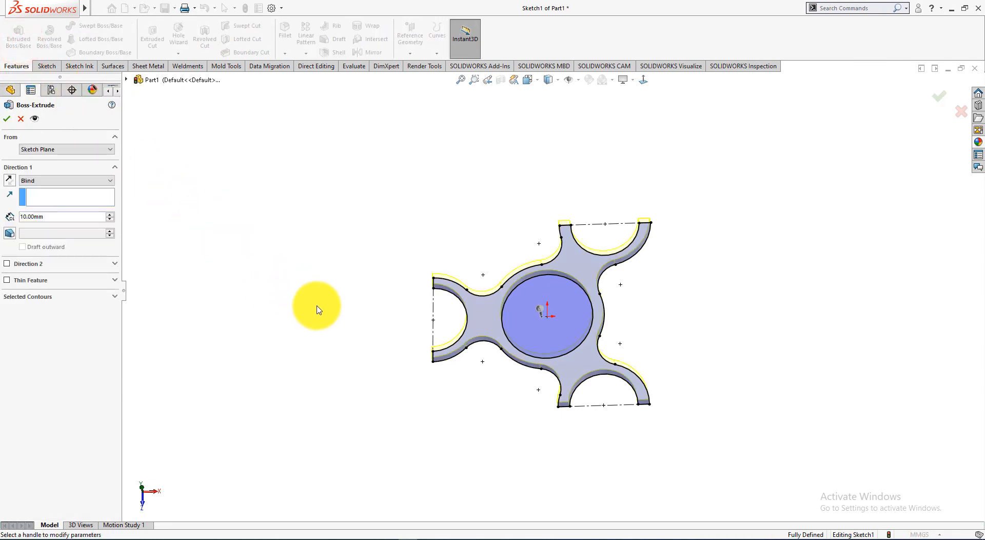
key("alt+Tab")
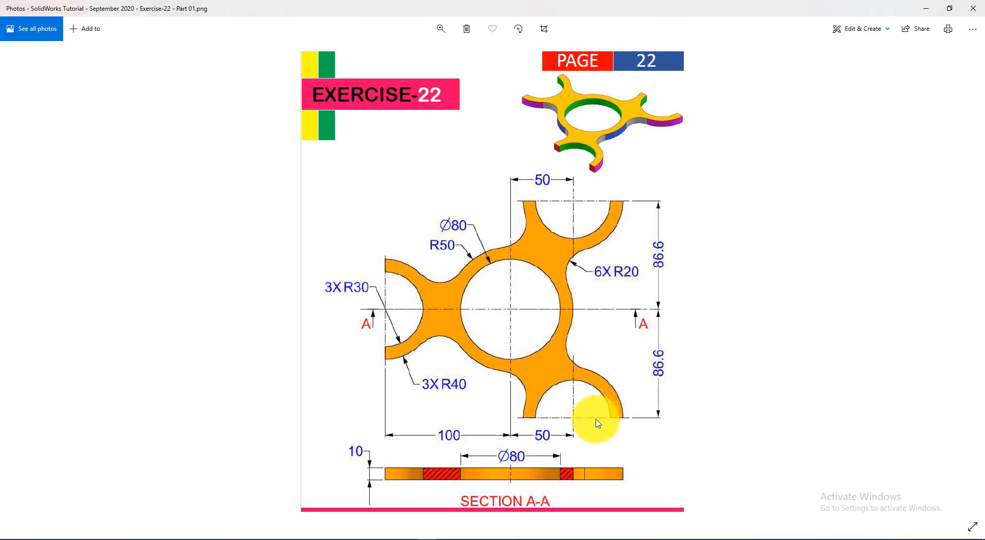